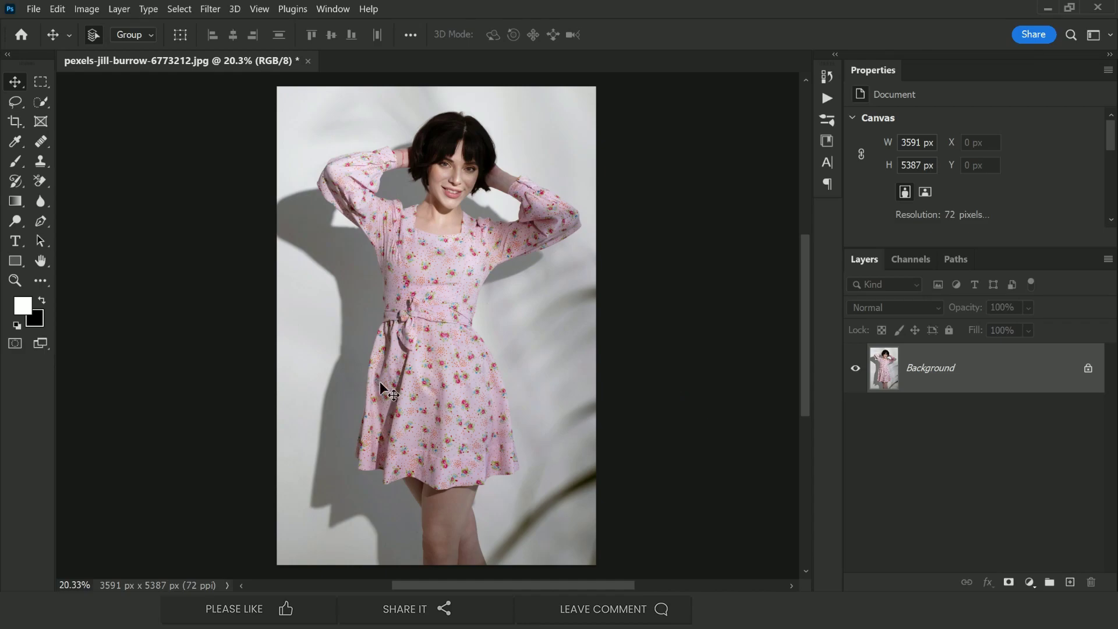
Select the woman in the pink dress using the Object Selection tool in Rectangle mode
left_click(47, 100)
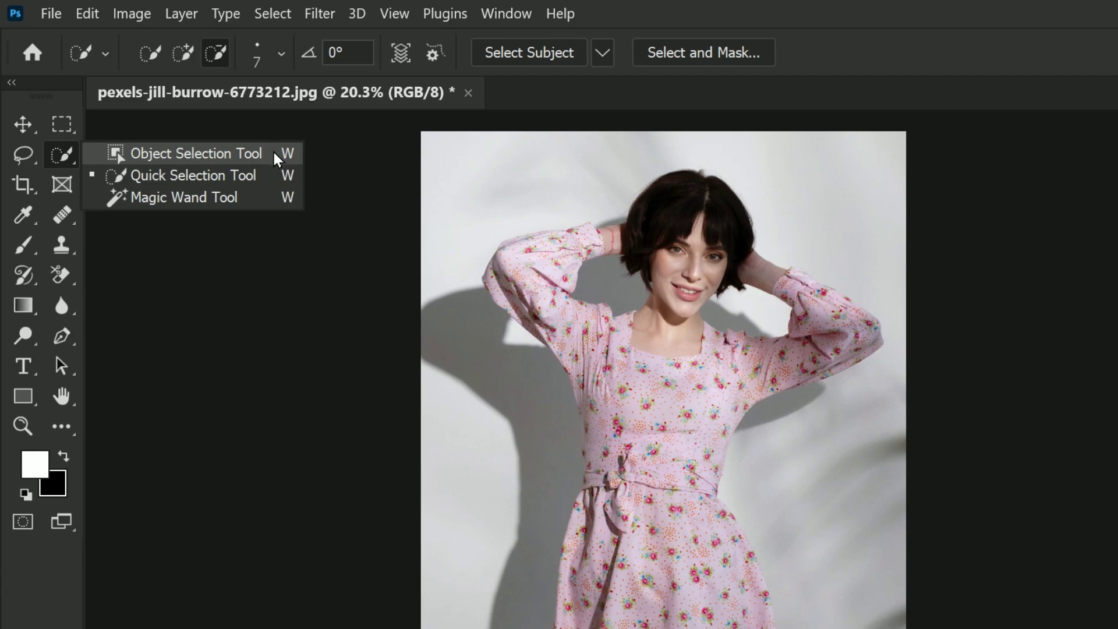
left_click(274, 154)
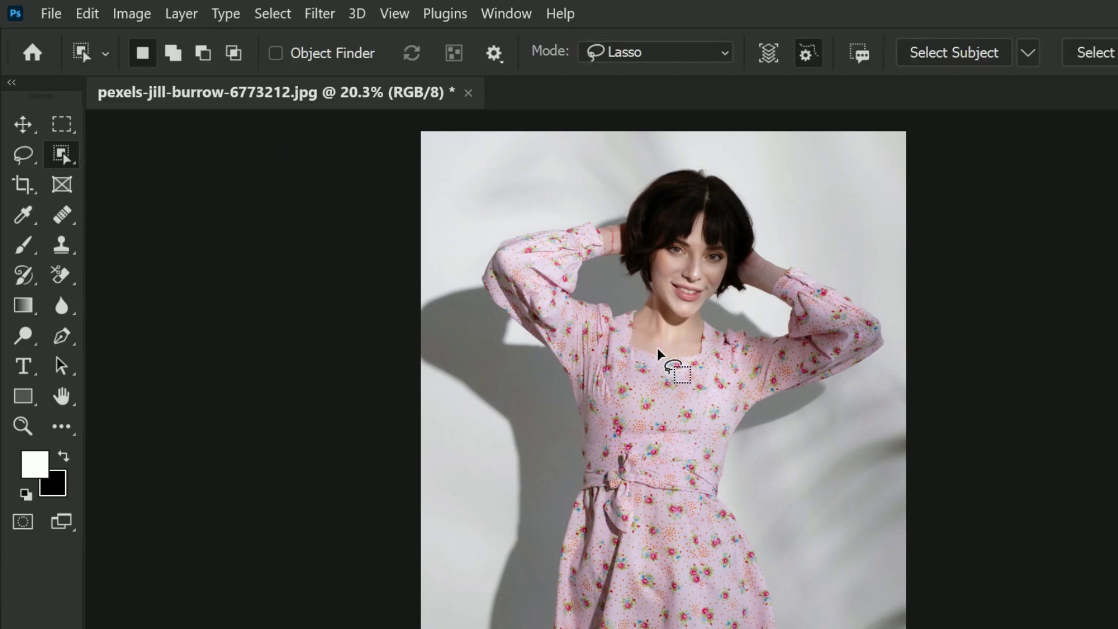
left_click(729, 54)
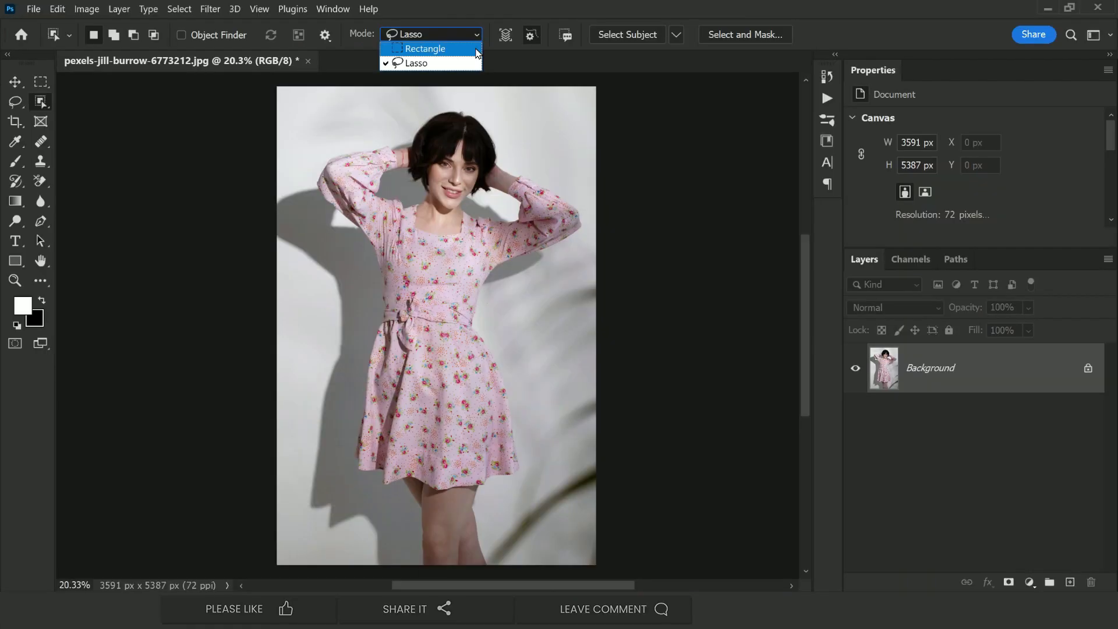
key("Escape")
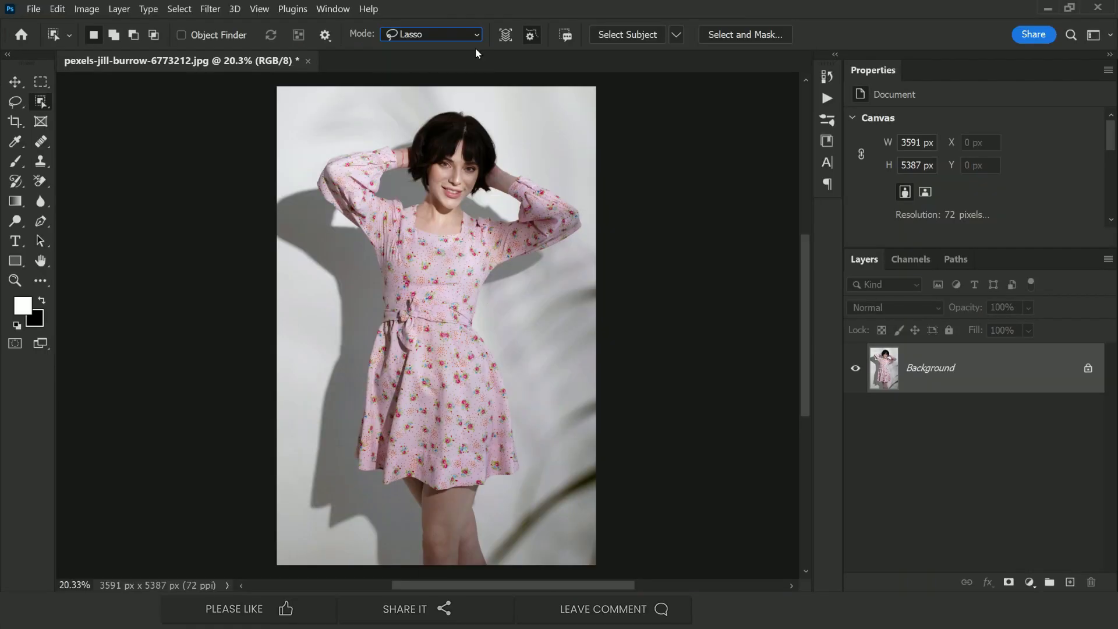
key("Up")
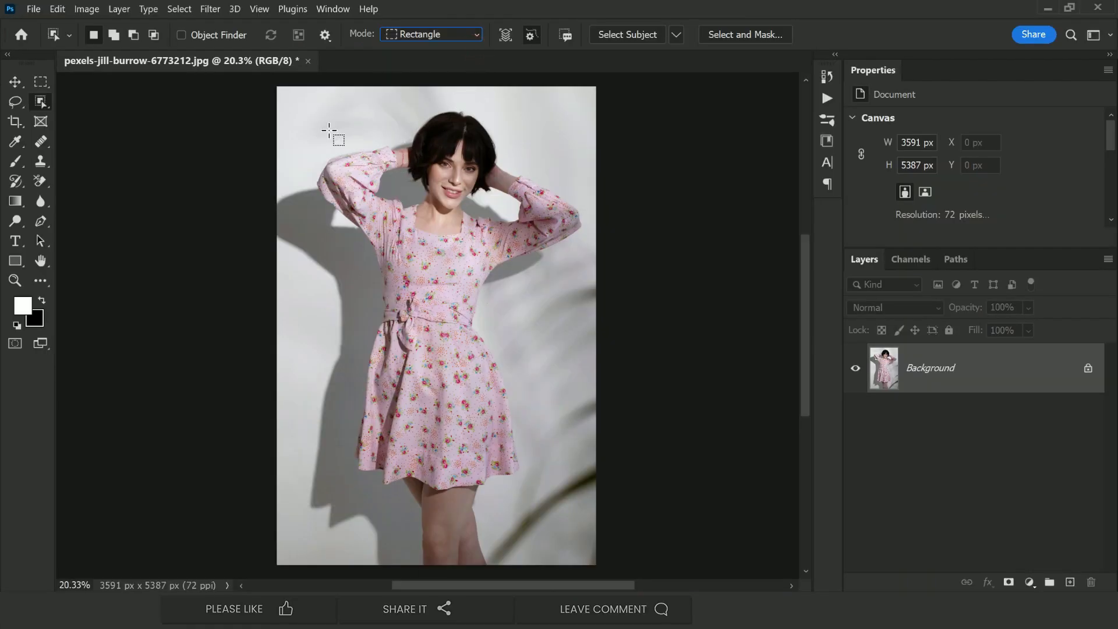
left_click_drag(324, 111, 567, 567)
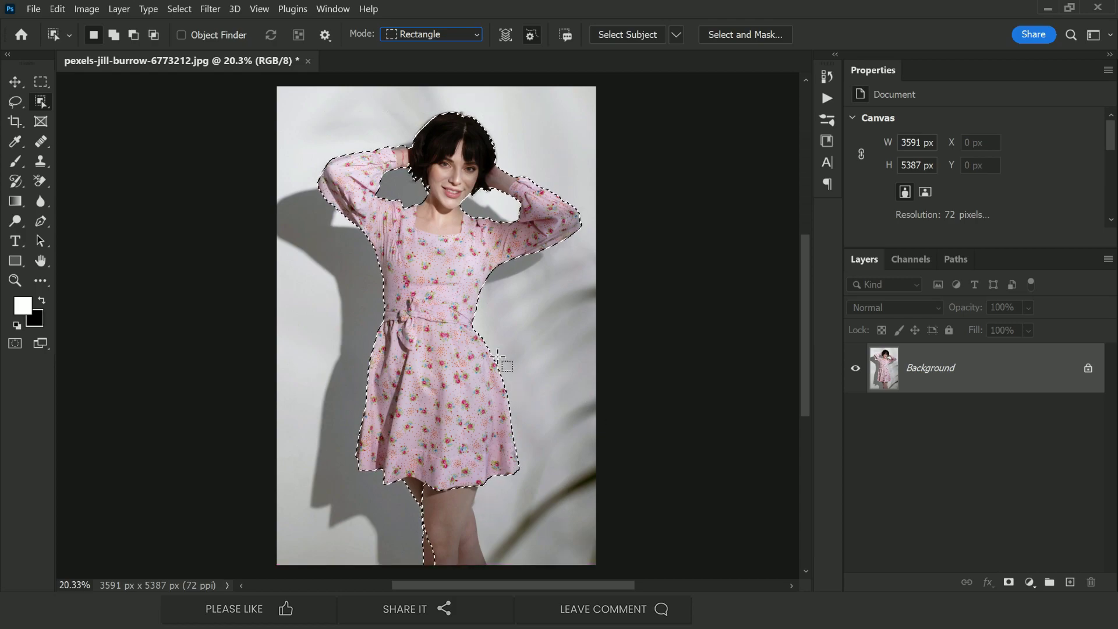
Add the missed parts of the woman's legs below the dress hem to the selection
key("alt")
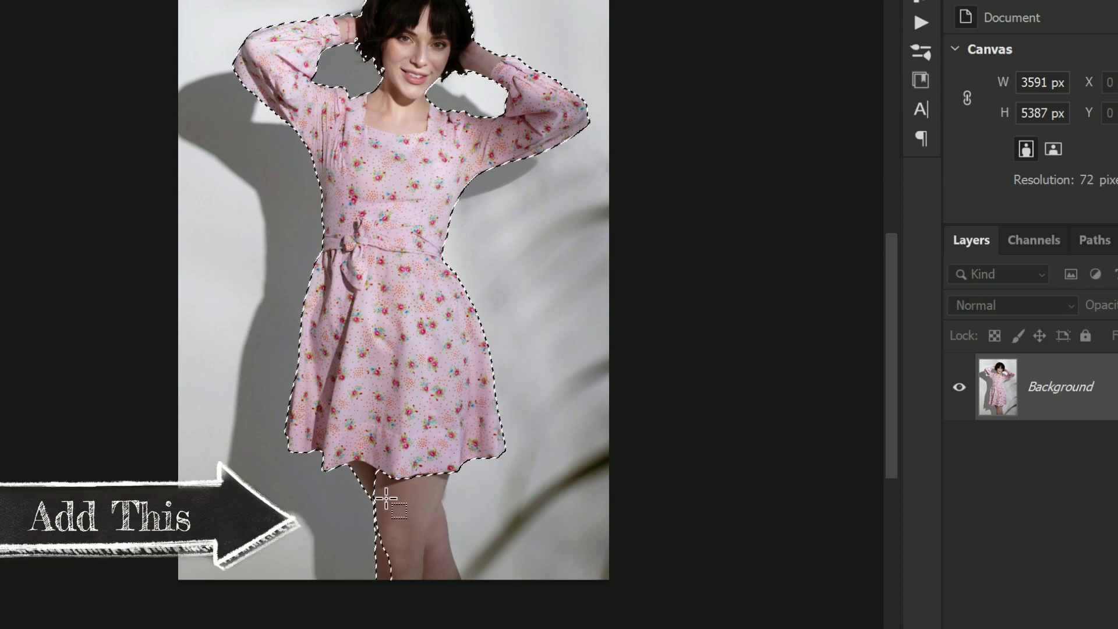
left_click_drag(372, 431, 393, 583)
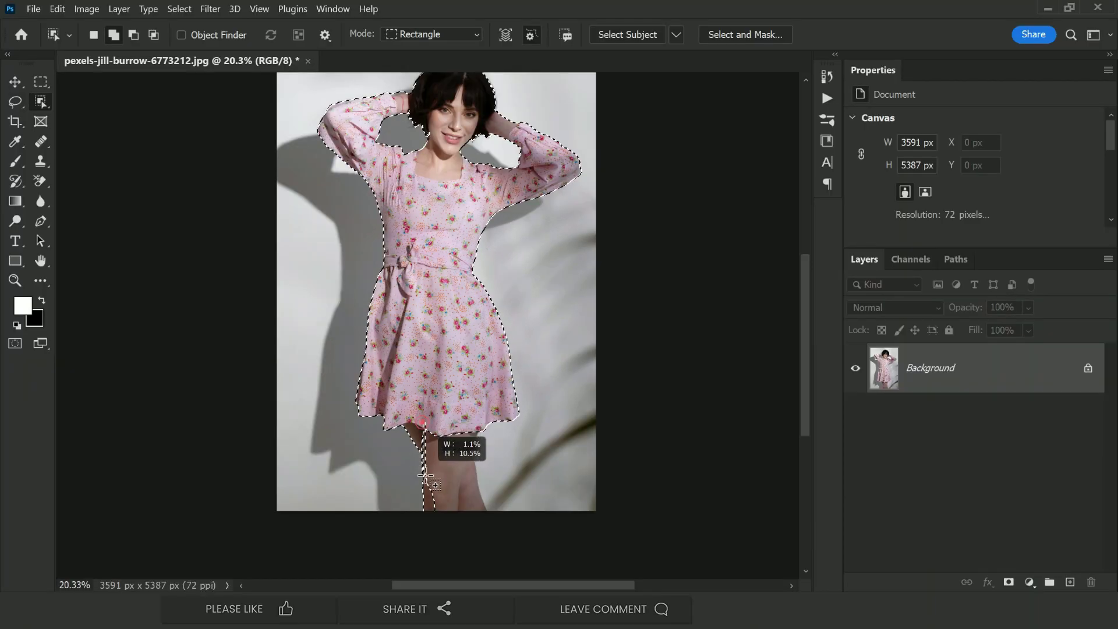
left_click_drag(436, 514, 494, 529)
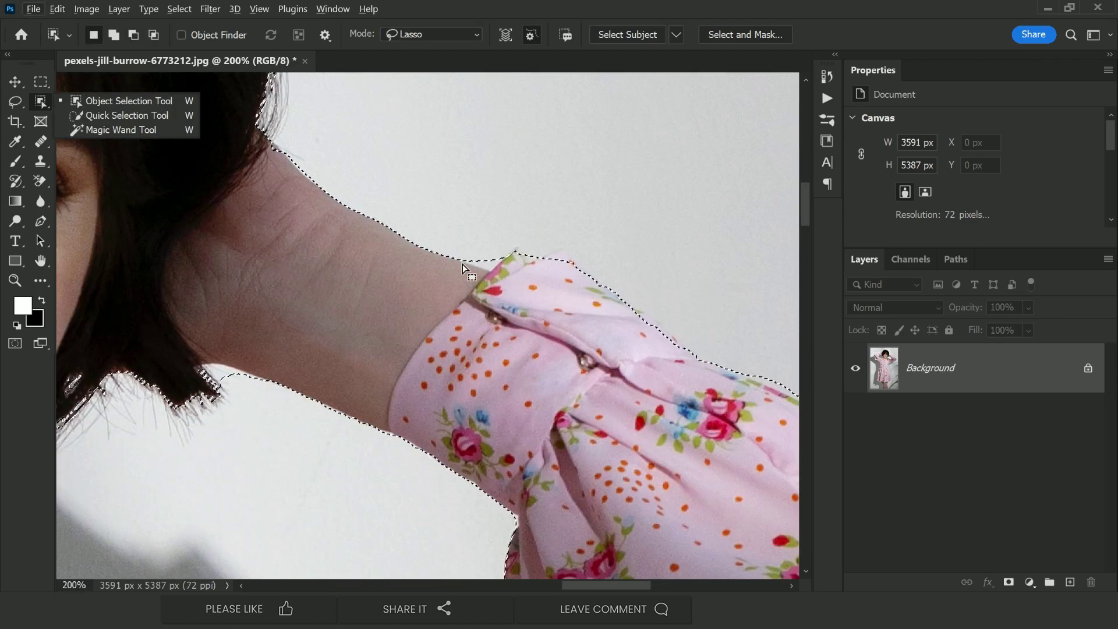
Switch object selection to Lasso mode and subtract the stray background around the wrist, beside the sleeve cuff and hair
left_click(410, 35)
left_click(425, 65)
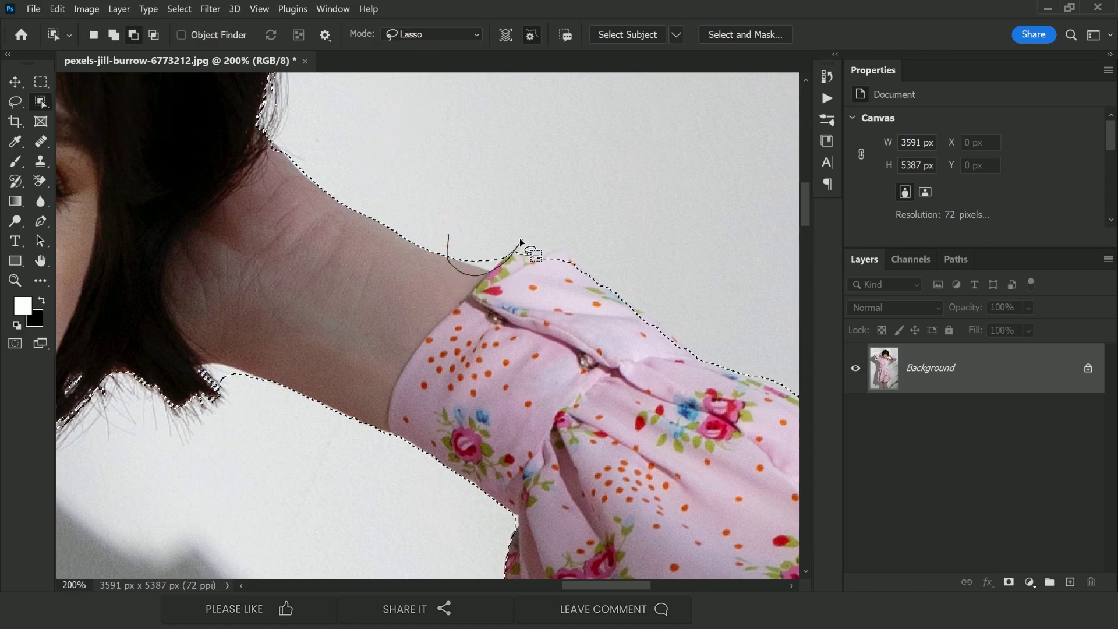
left_click_drag(520, 238, 520, 240)
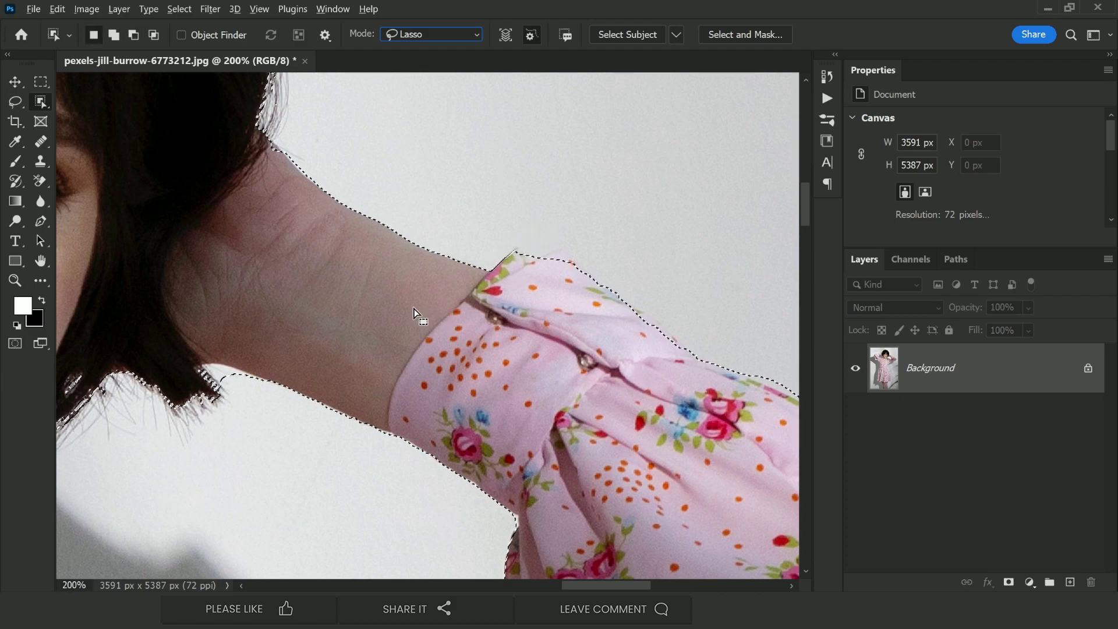
mouse_move(200, 350)
left_mouse_down()
mouse_move(231, 389)
mouse_move(257, 377)
left_mouse_up()
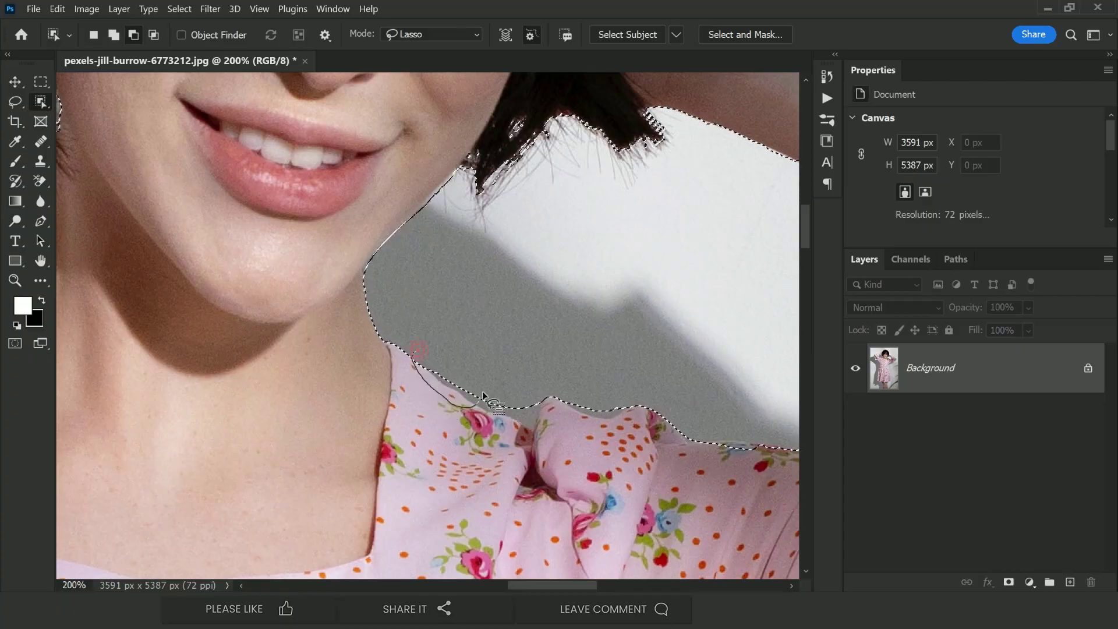
Correct the selection edge along the dress shoulder beside the neck, using the Lasso tool with a 3 px feather
scroll(482, 390, "up", 3)
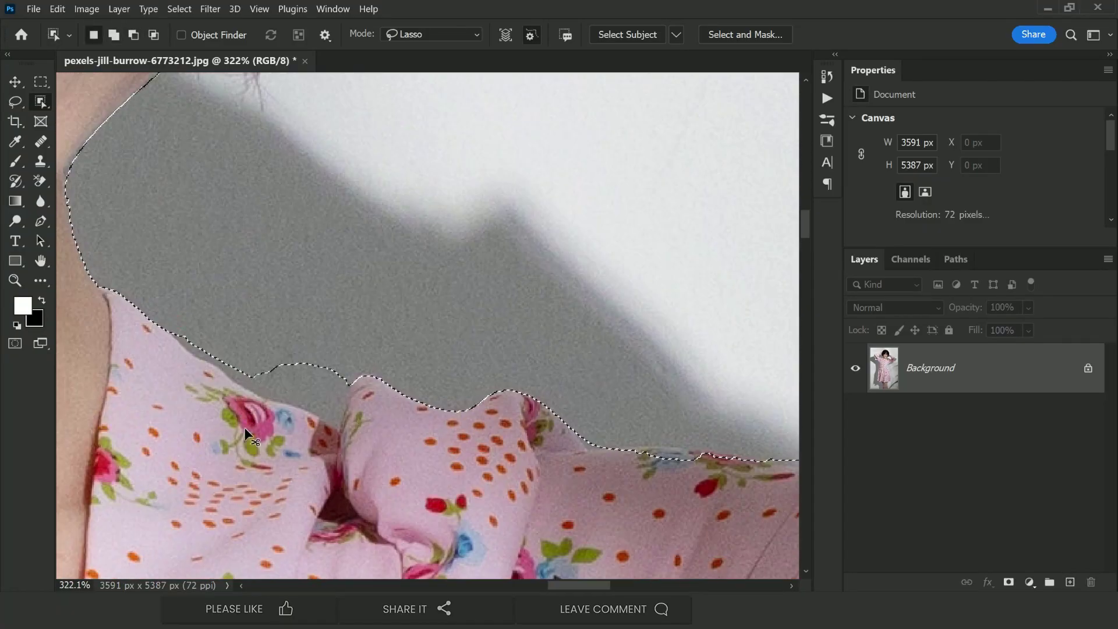
scroll(244, 428, "down", 5)
scroll(467, 296, "up", 5)
scroll(491, 467, "down", 3)
scroll(345, 194, "up", 3)
key("l")
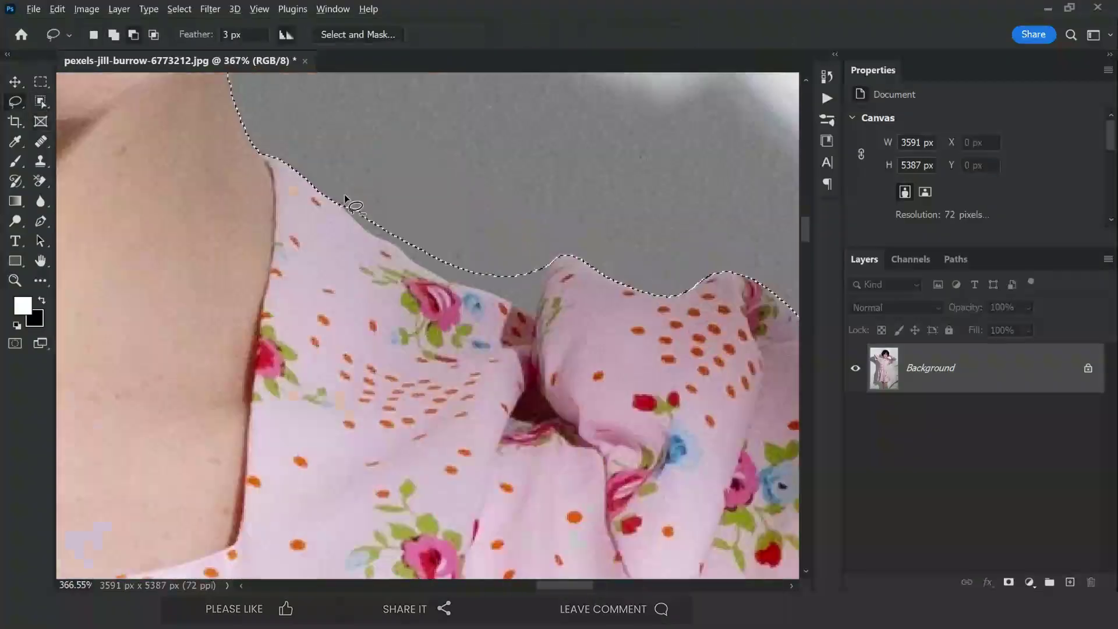
scroll(344, 194, "down", 1)
scroll(570, 277, "up", 2)
scroll(570, 278, "down", 5)
scroll(365, 374, "up", 3)
key("w")
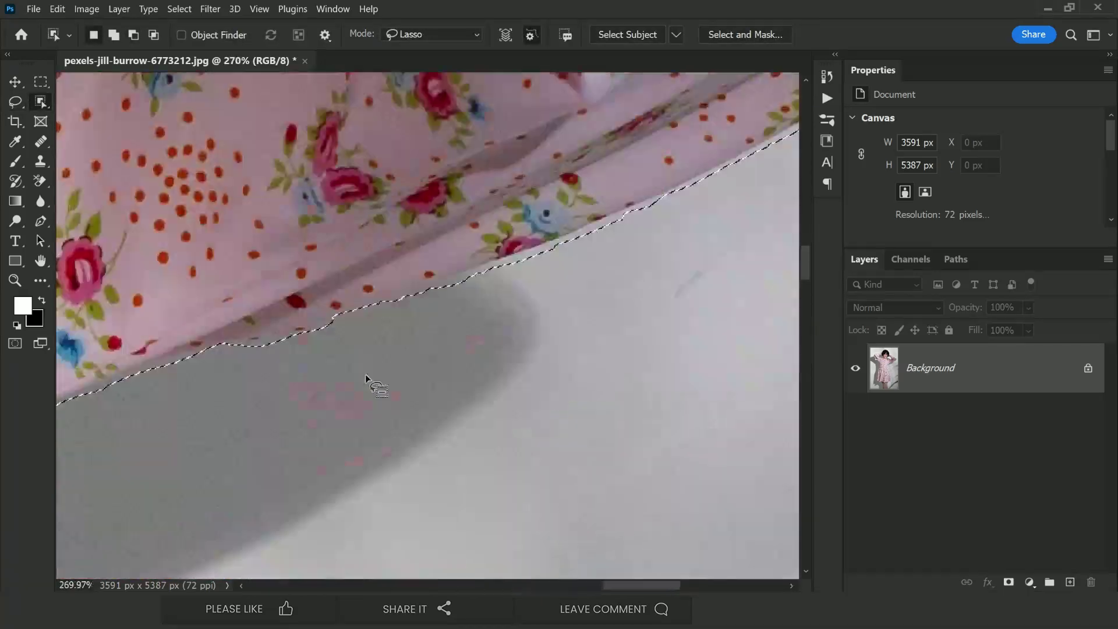
Refine the selection along the underside and upper edge of the sleeve using the Lasso tool
key("l")
scroll(170, 404, "down", 3)
scroll(531, 237, "up", 2)
scroll(550, 334, "up", 2)
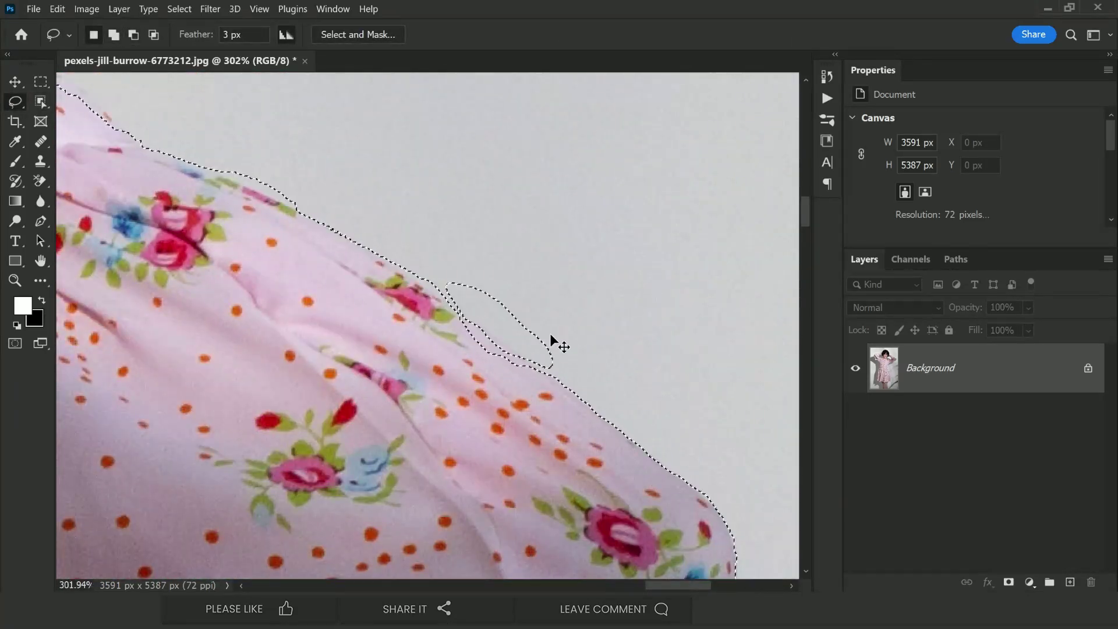
scroll(550, 333, "up", 2)
scroll(407, 350, "down", 3)
scroll(245, 526, "up", 1)
scroll(346, 393, "up", 1)
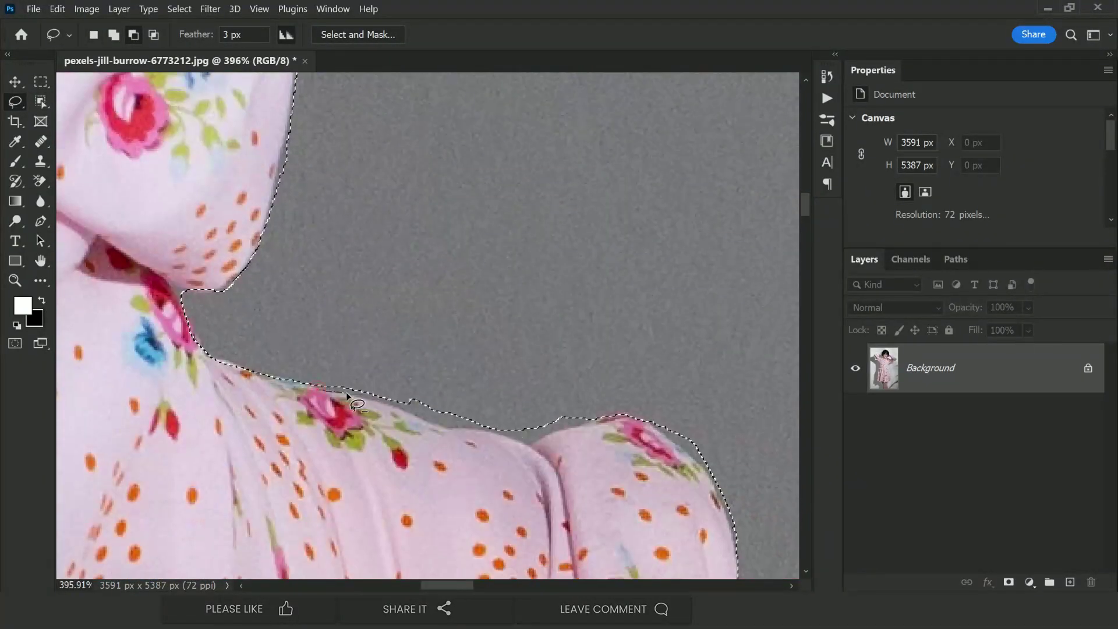
Clean up the selection around the opposite shoulder and the cuff beside the tattooed wrist
scroll(346, 392, "up", 2)
scroll(399, 462, "down", 3)
scroll(370, 320, "up", 5)
scroll(439, 282, "down", 5)
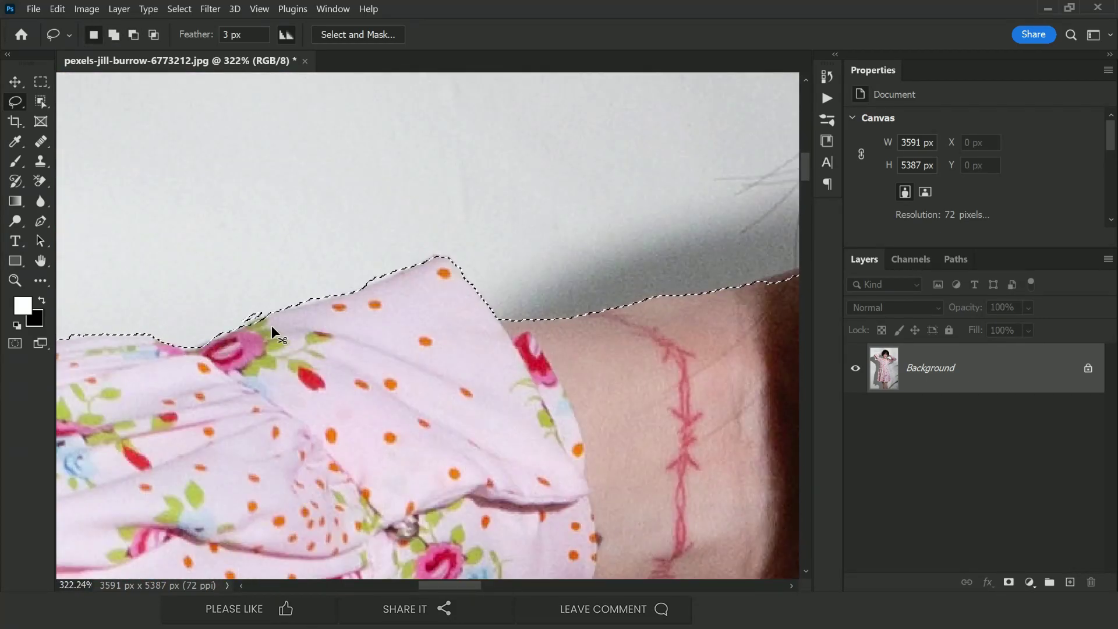
scroll(271, 326, "down", 10)
left_click_drag(806, 376, 809, 374)
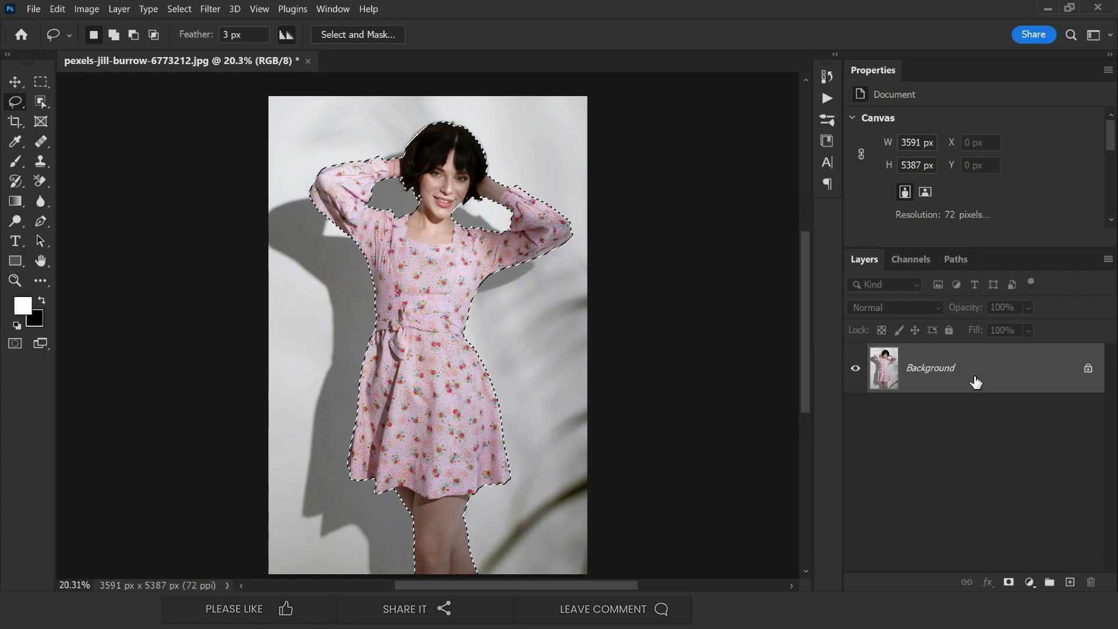
Duplicate the Background layer and mask the copy with the selection of the woman
left_click_drag(973, 379, 1070, 581)
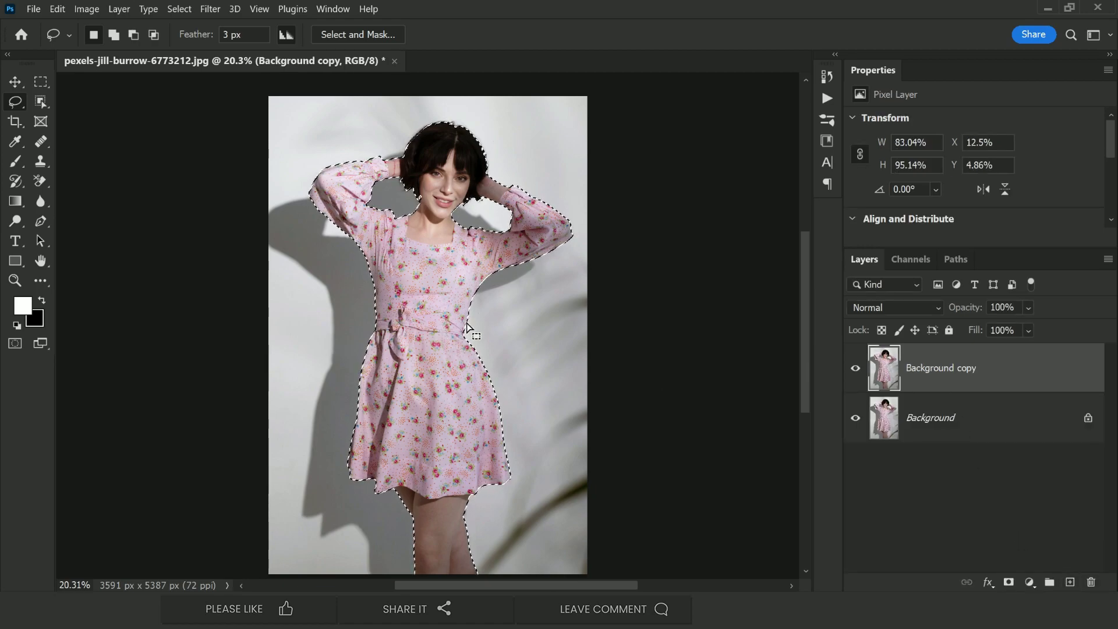
left_click(1008, 582)
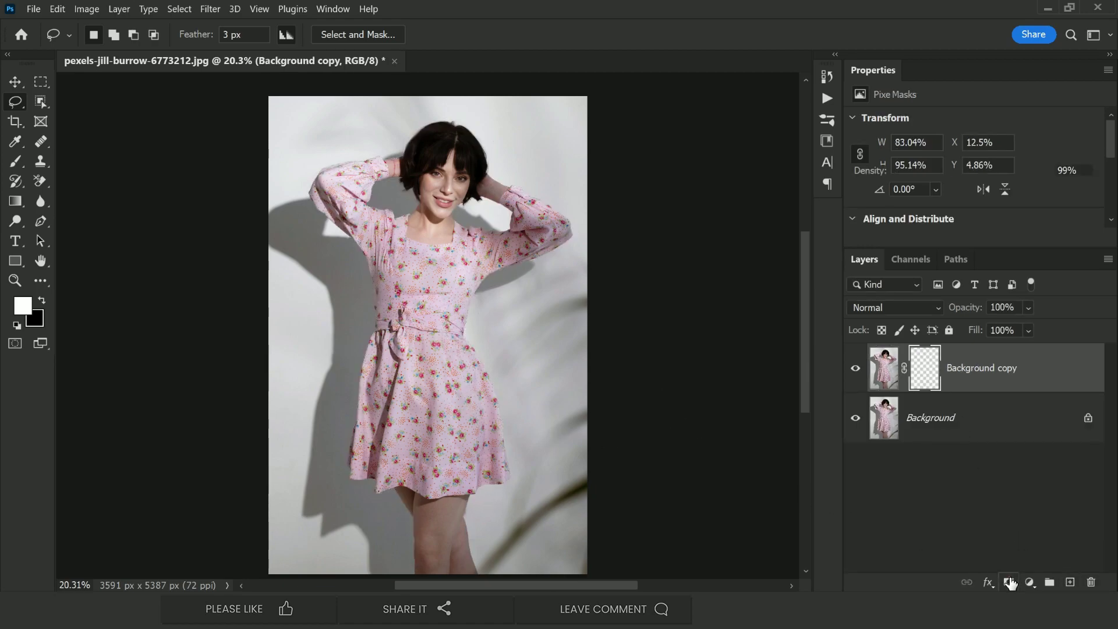
key("ctrl+2")
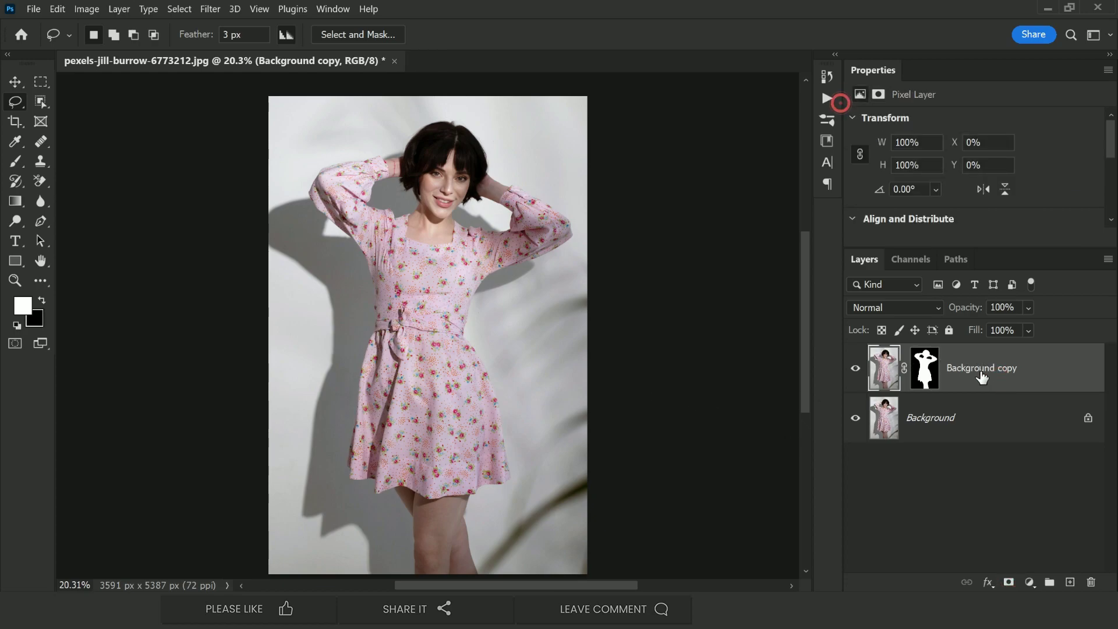
Rename the masked layer as SUBJECT
double_click(982, 369)
type("SUBJECT")
key("Return")
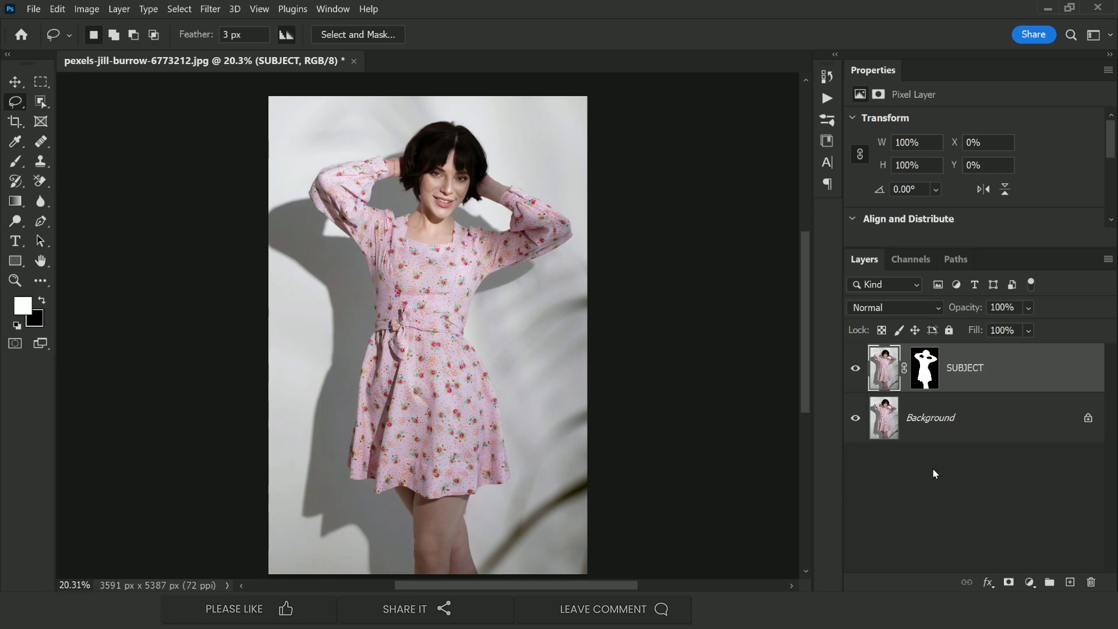
Hide and show the Background layer to check the cutout of the woman
left_click(855, 419)
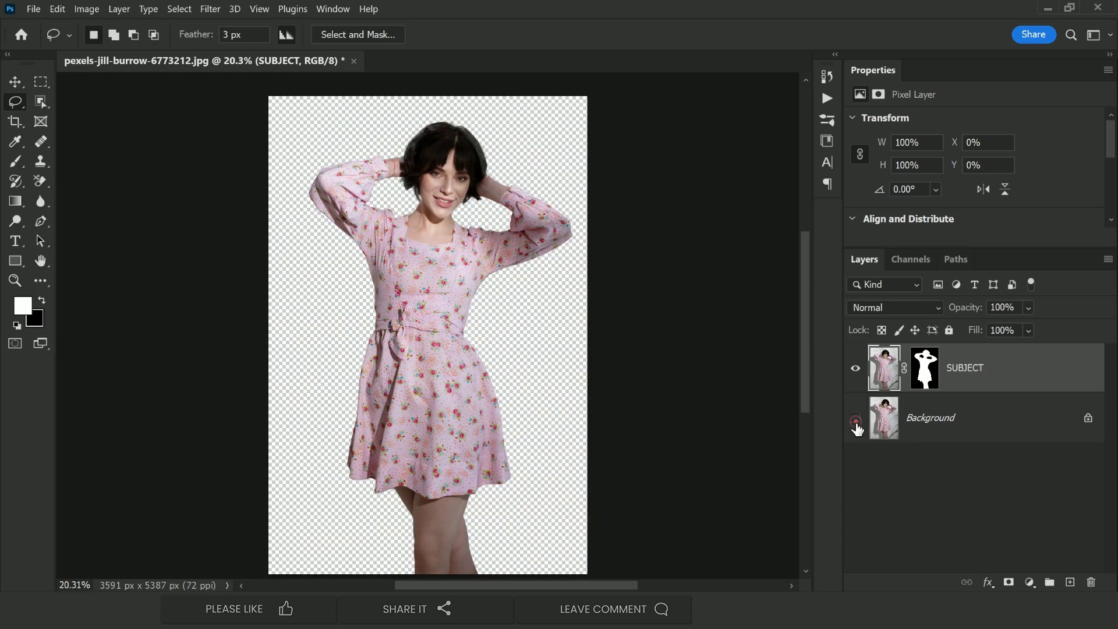
left_click(856, 423)
left_click(856, 423)
left_click(856, 423)
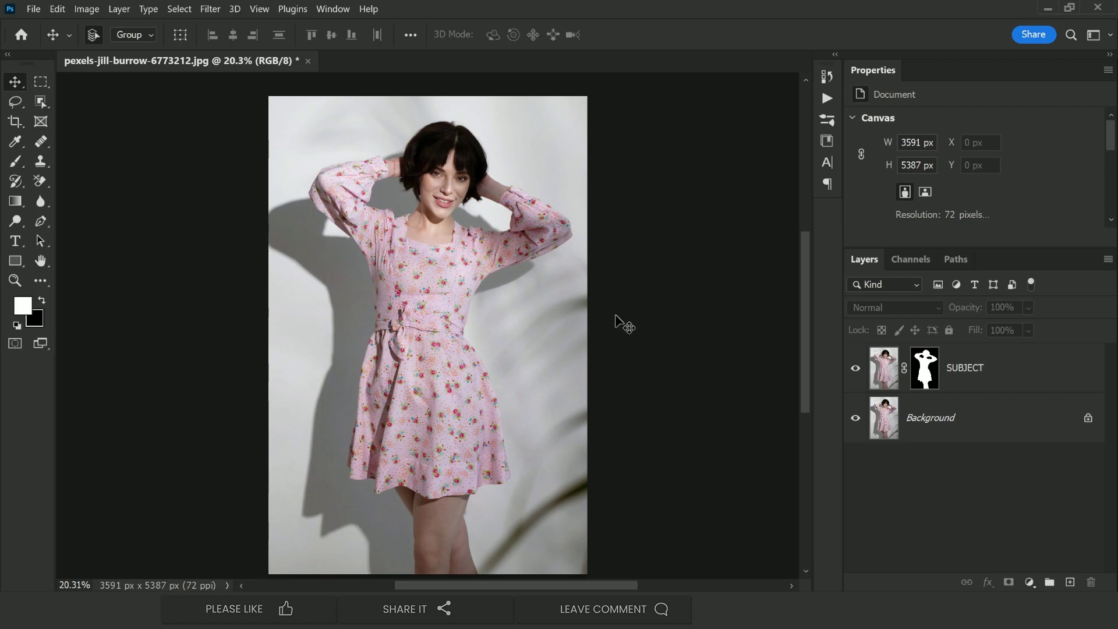
Duplicate the Background layer again and lasso the leaf-shadow area of the wall beside the dress and legs
left_click(958, 418)
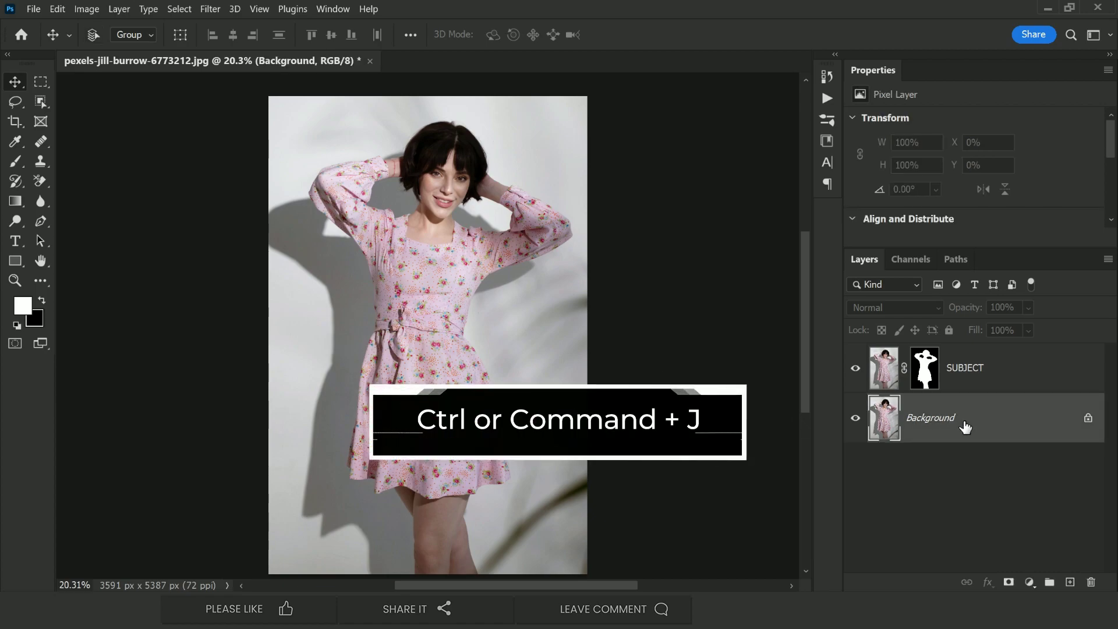
key("ctrl+j")
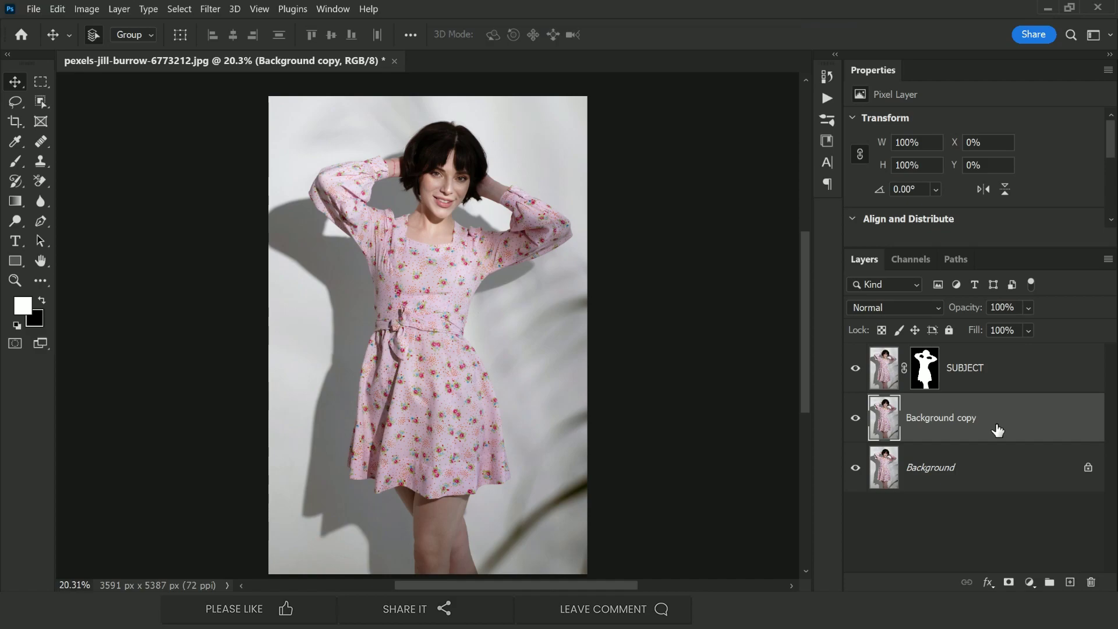
key("l")
scroll(291, 210, "down", 1)
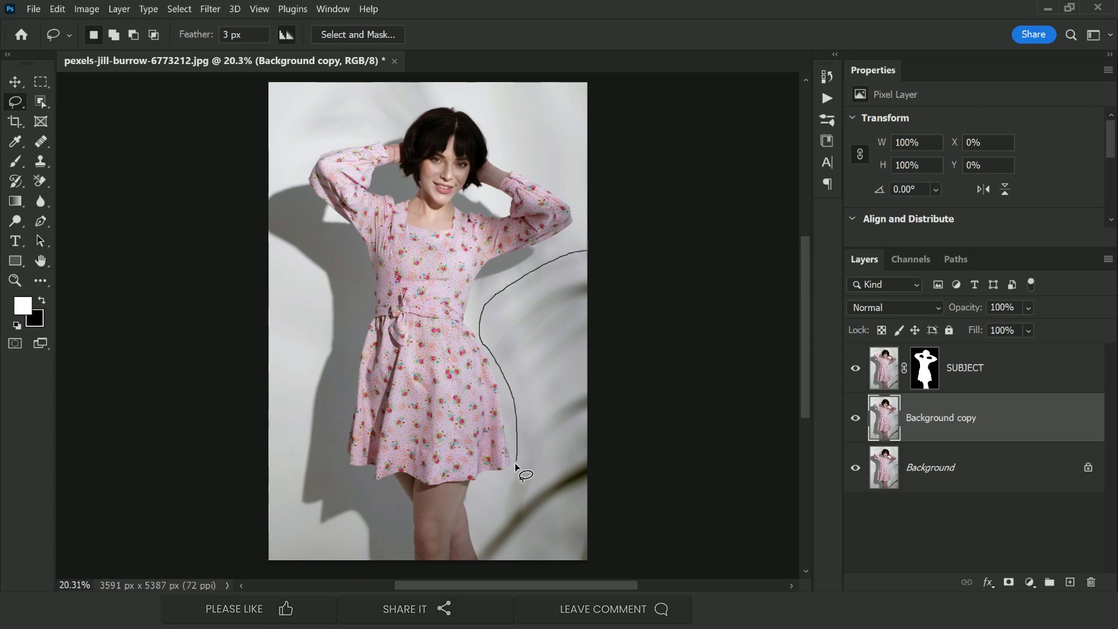
left_click_drag(623, 402, 609, 256)
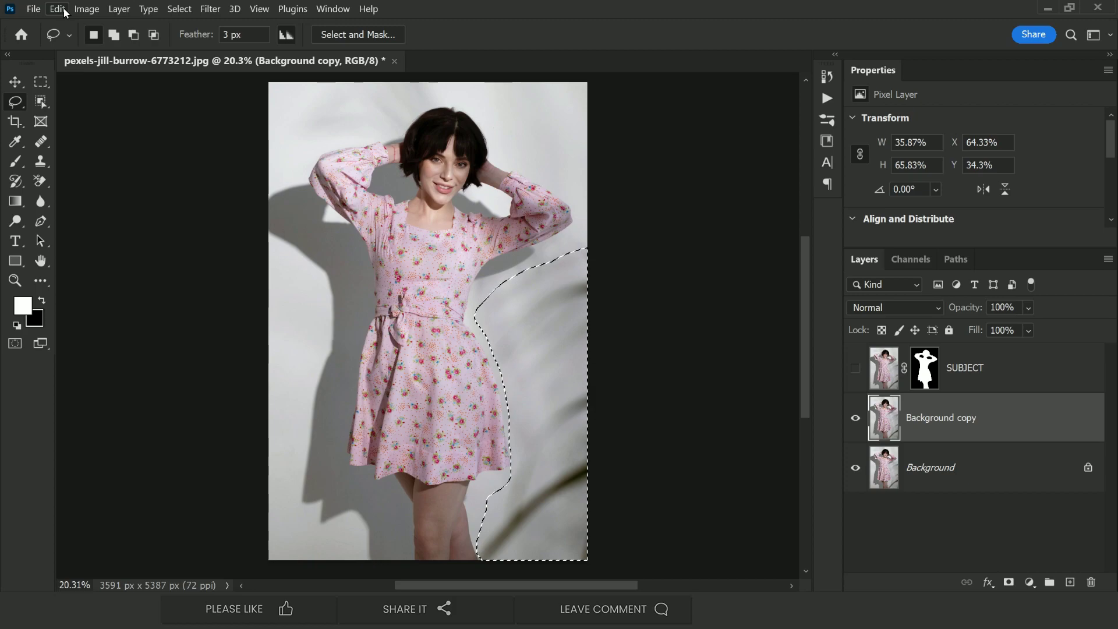
Remove the leaf shadows from the selected wall area with Content-Aware Fill
left_click(57, 8)
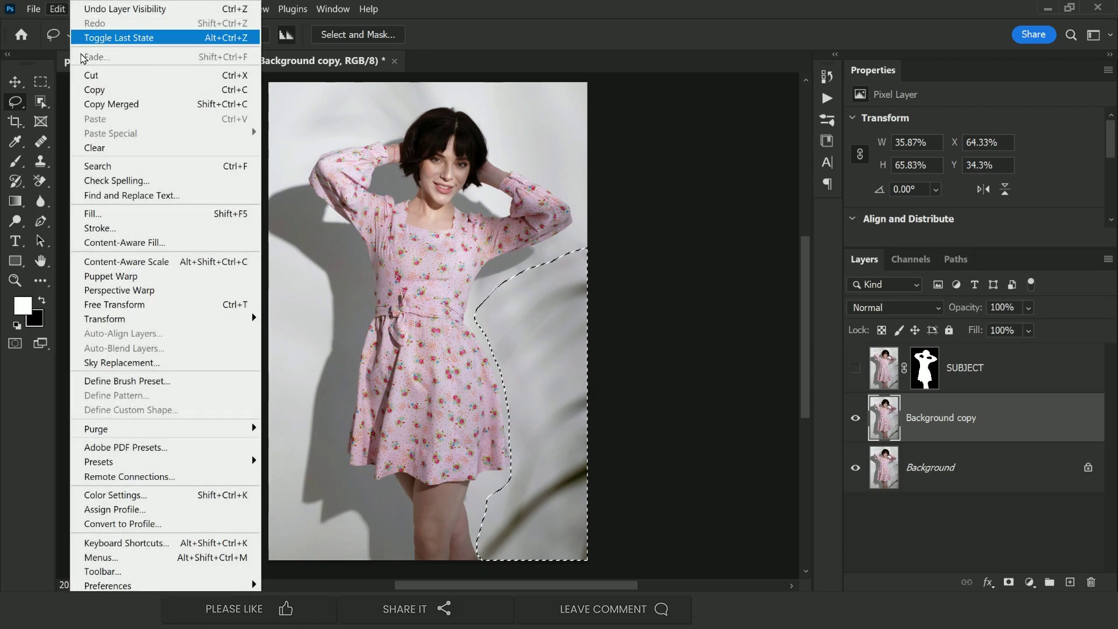
left_click(134, 242)
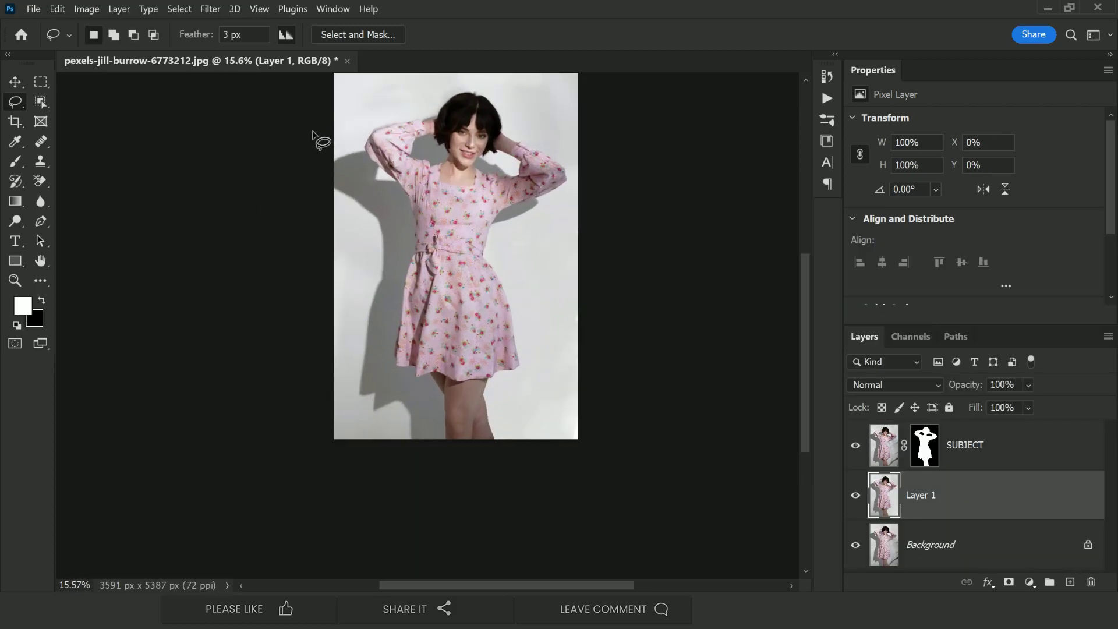
scroll(404, 217, "up", 2)
scroll(404, 218, "down", 3)
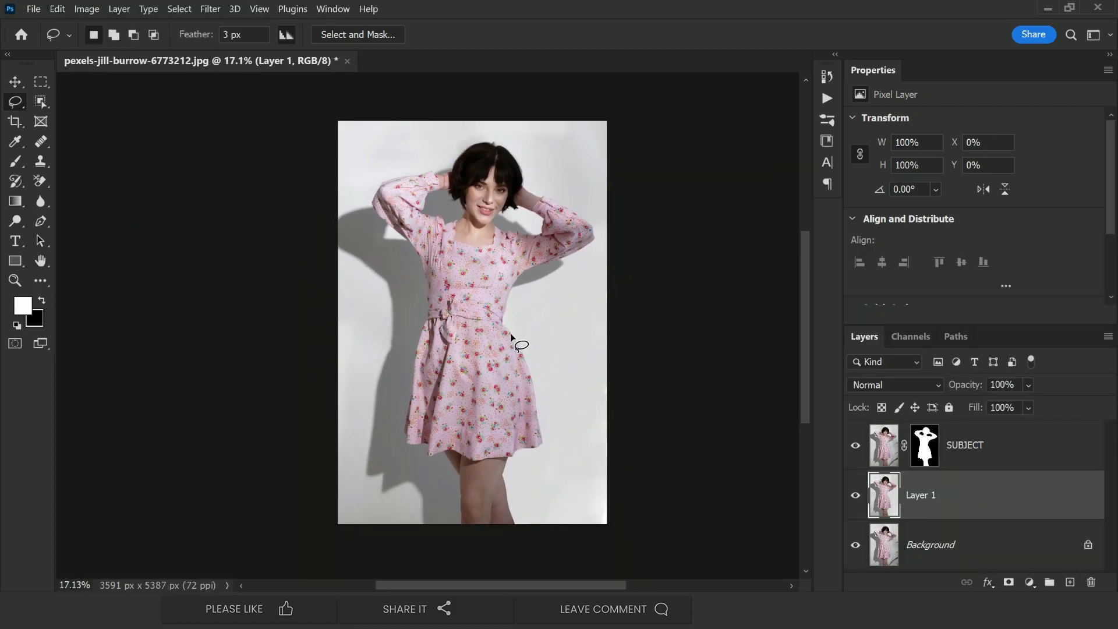
Rename the cleaned layer beneath SUBJECT as Shadow
left_click(16, 82)
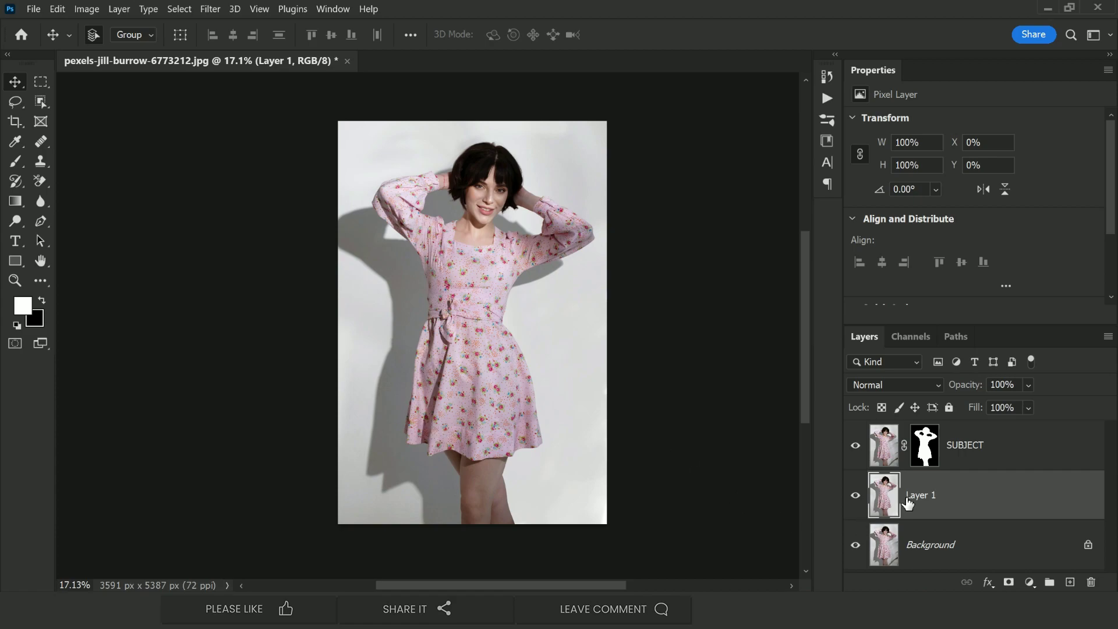
double_click(926, 495)
type("Shadow")
key("Return")
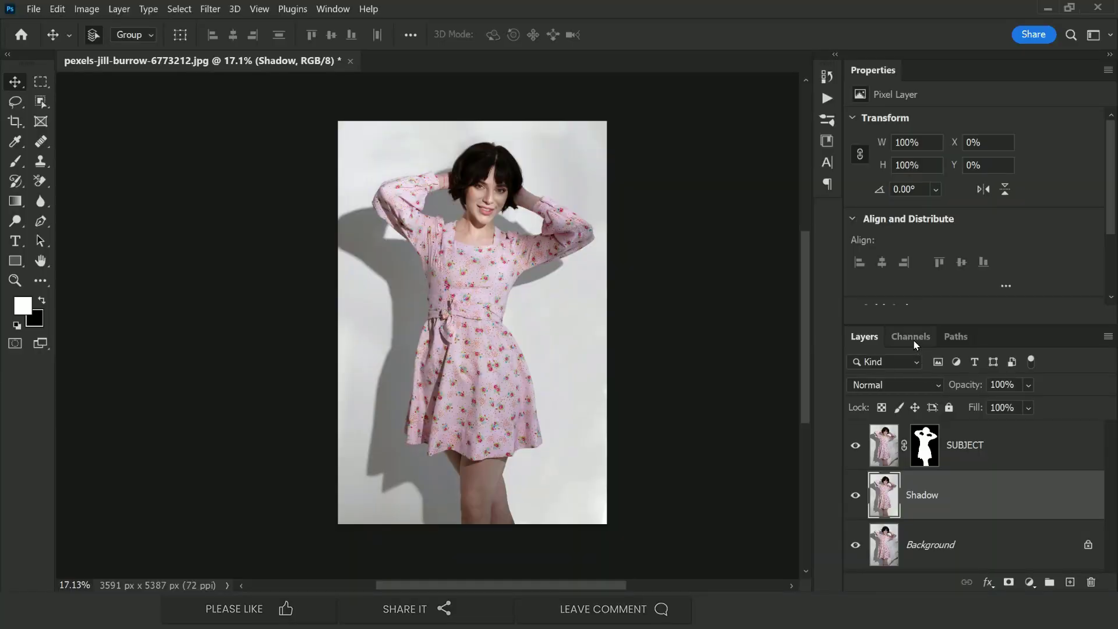
Compare the Red, Green and Blue channels of the Shadow layer for contrast between the wall and its shadow
left_click(911, 338)
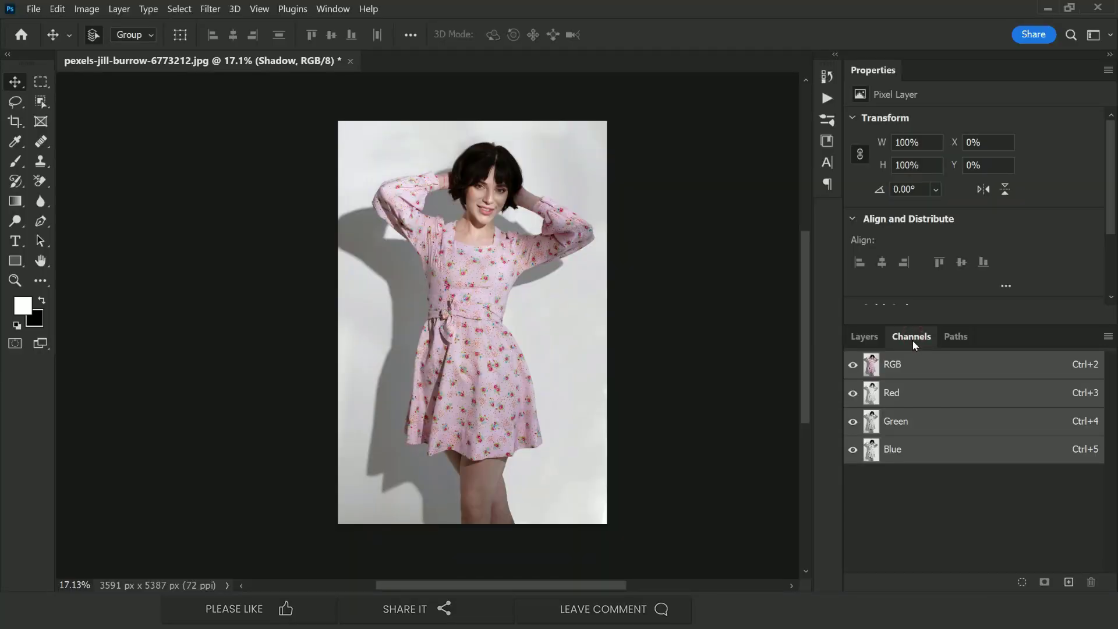
left_click(914, 397)
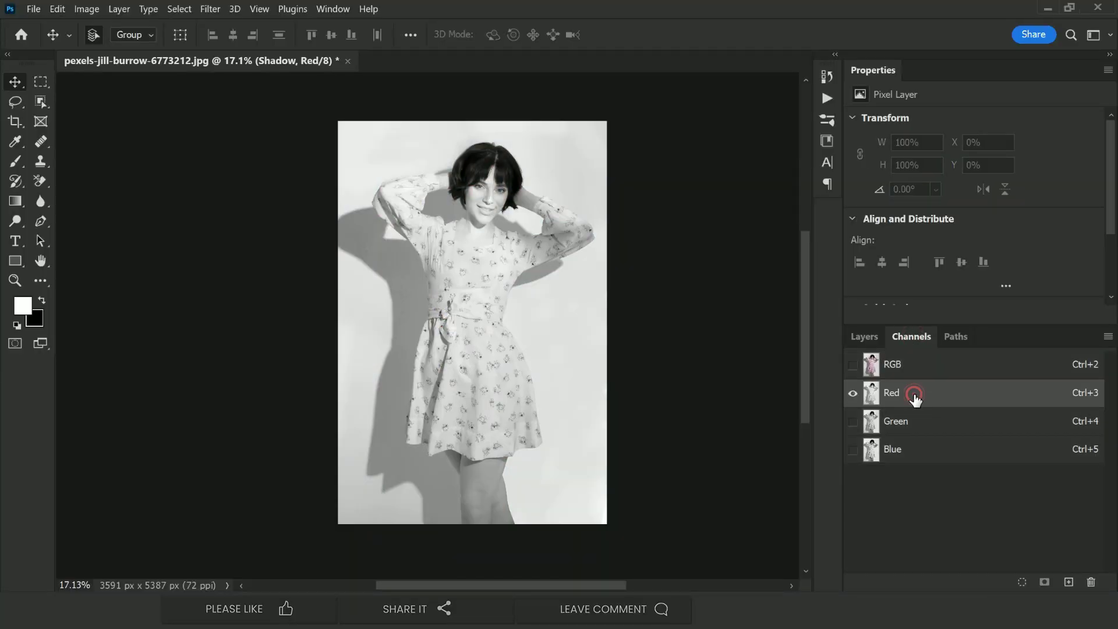
left_click(916, 421)
left_click(914, 449)
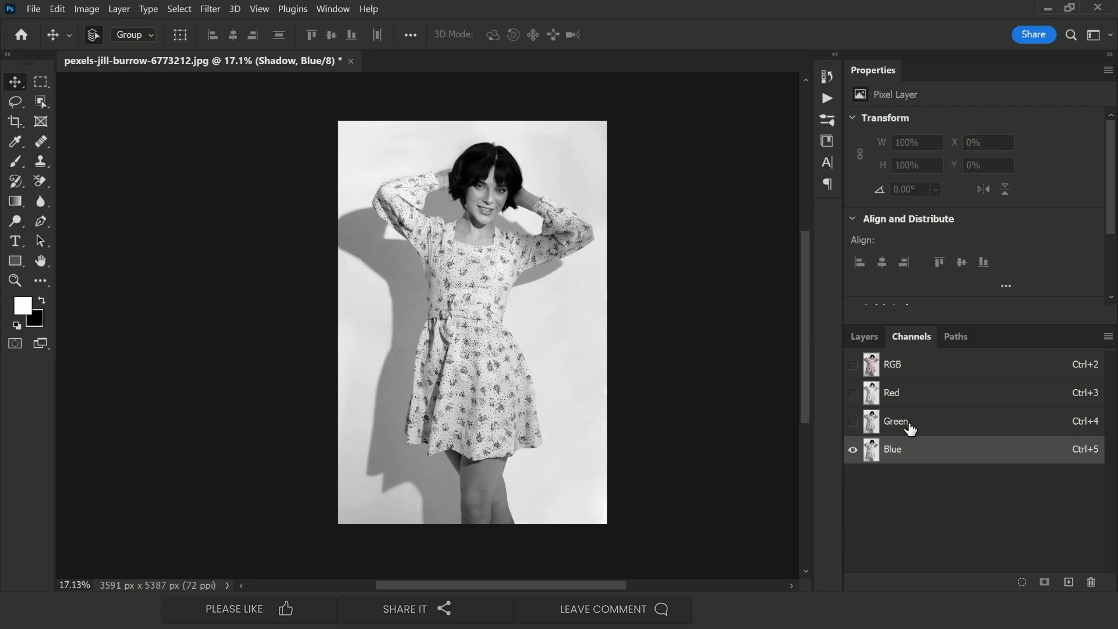
left_click(910, 424)
left_click(917, 393)
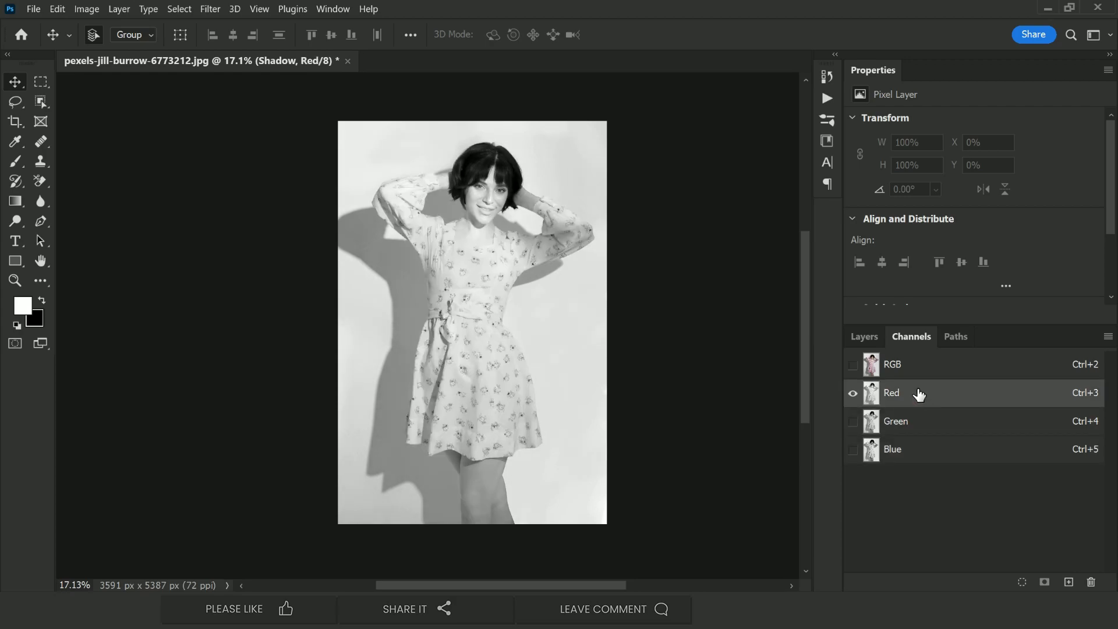
left_click(916, 373)
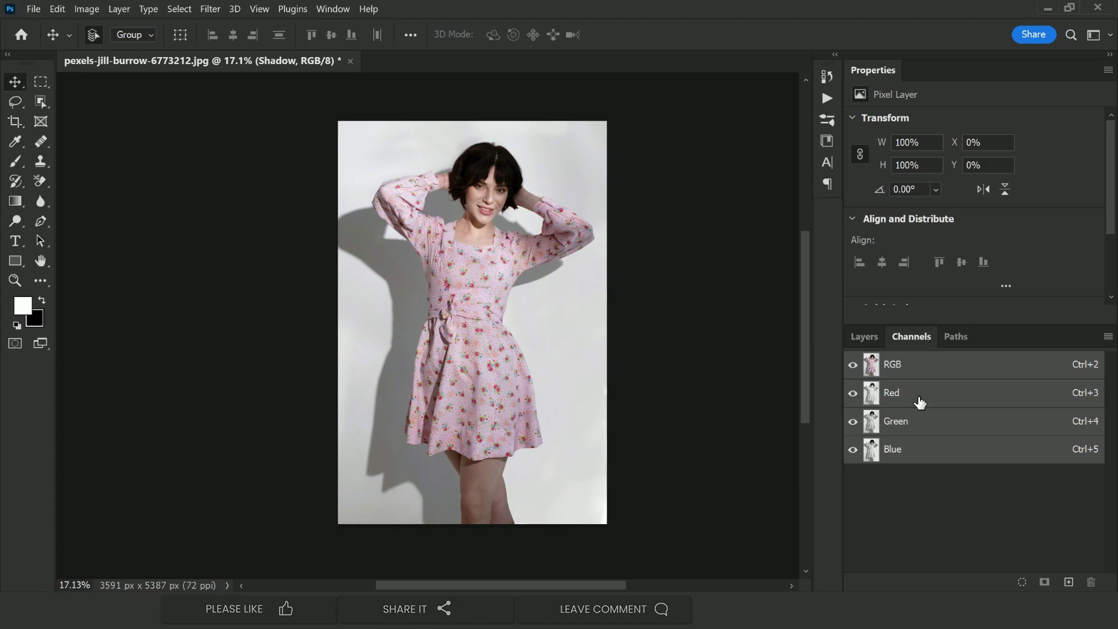
left_click(920, 398)
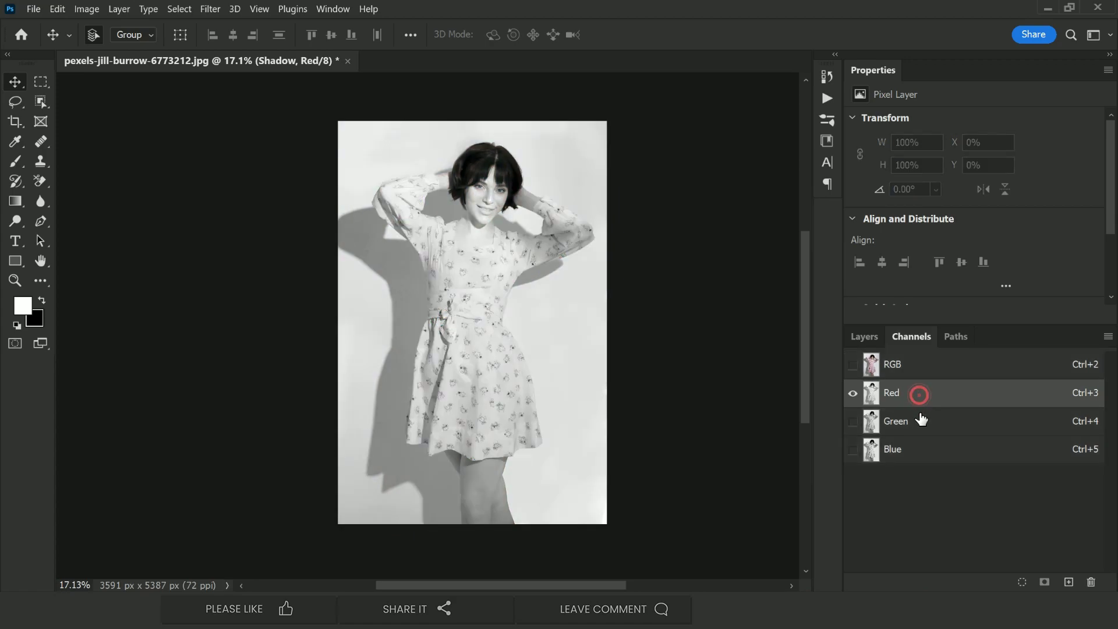
left_click(920, 415)
left_click(922, 445)
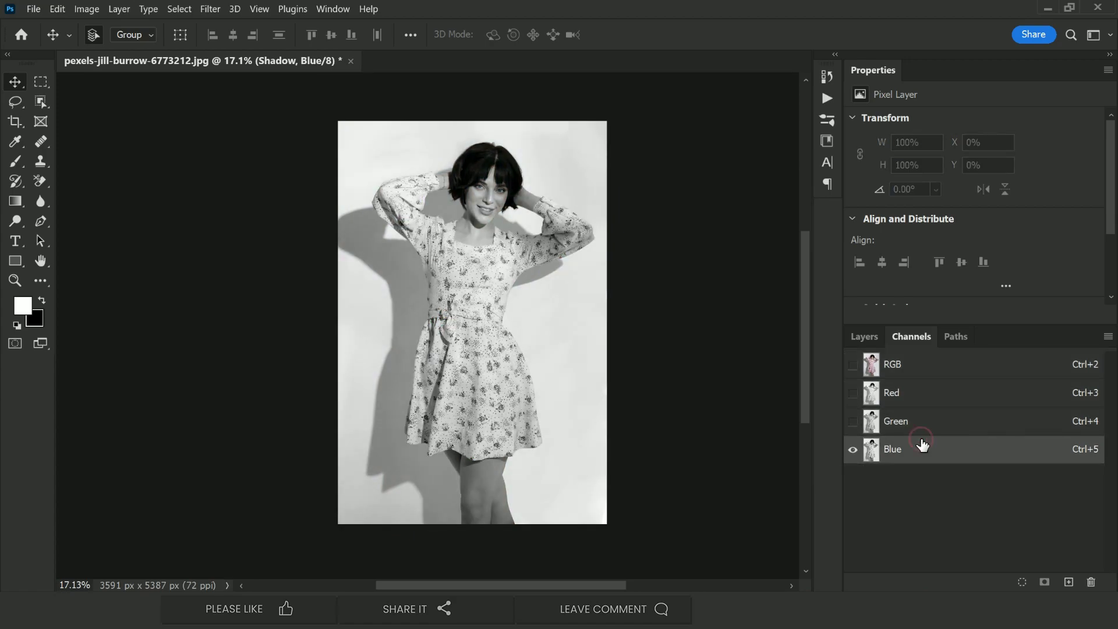
left_click(915, 428)
left_click(914, 399)
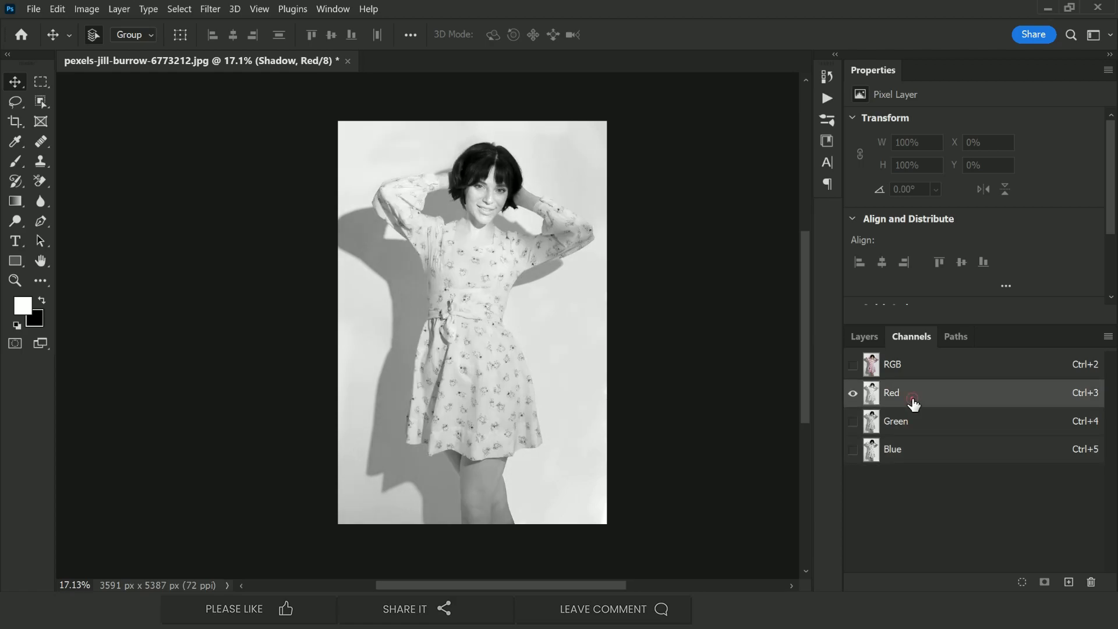
left_click(920, 421)
left_click(915, 442)
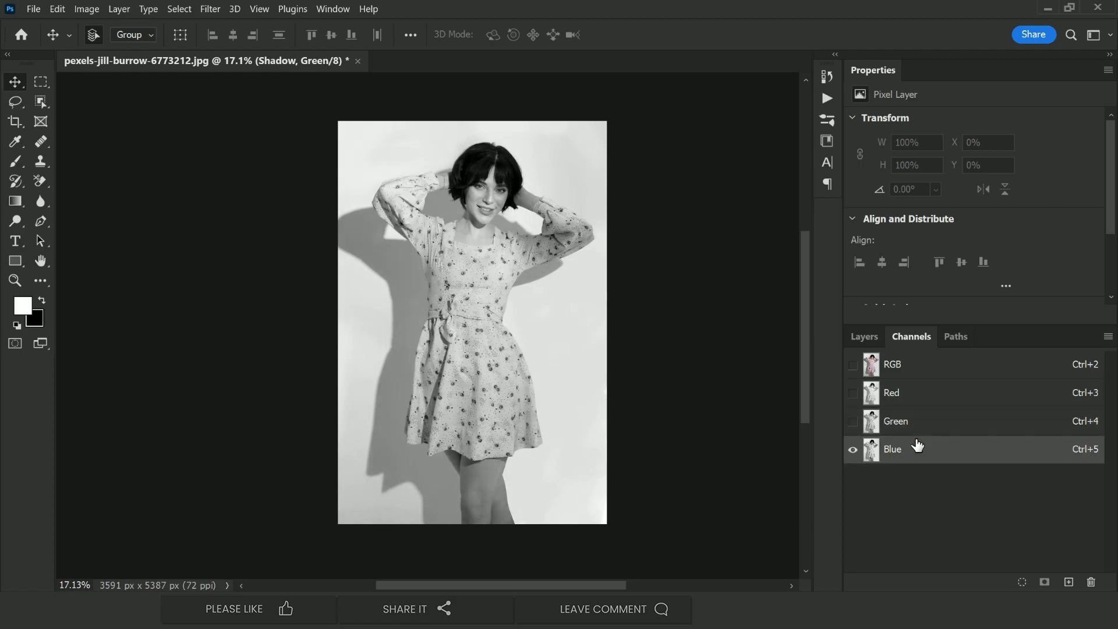
left_click(915, 430)
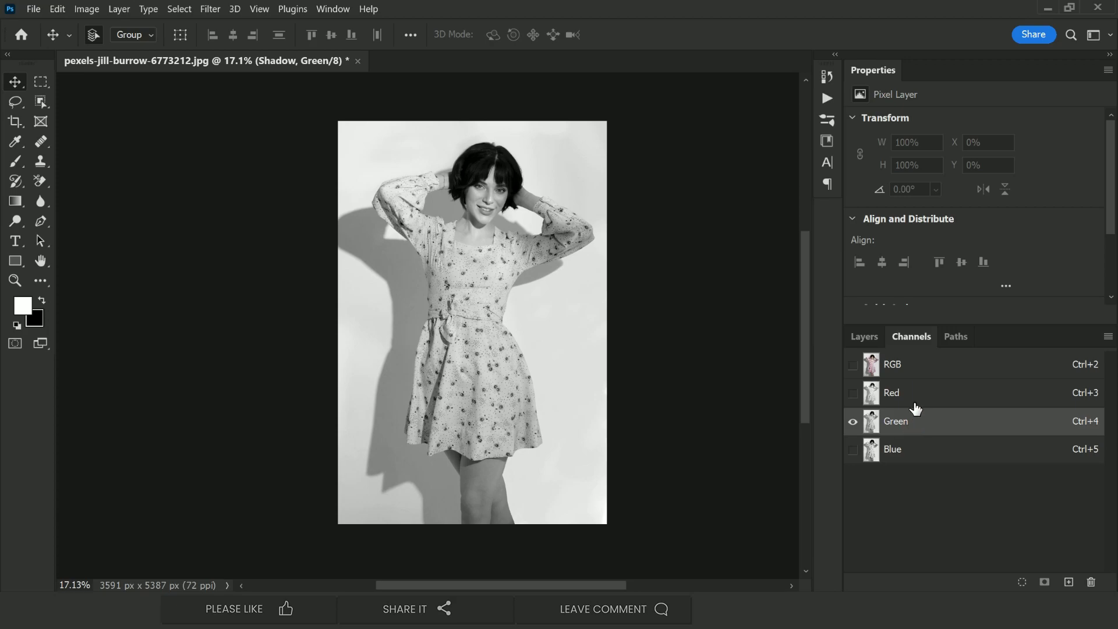
Load the Red channel as a selection and invert it with the RGB composite and the Shadow layer active
left_click(915, 402)
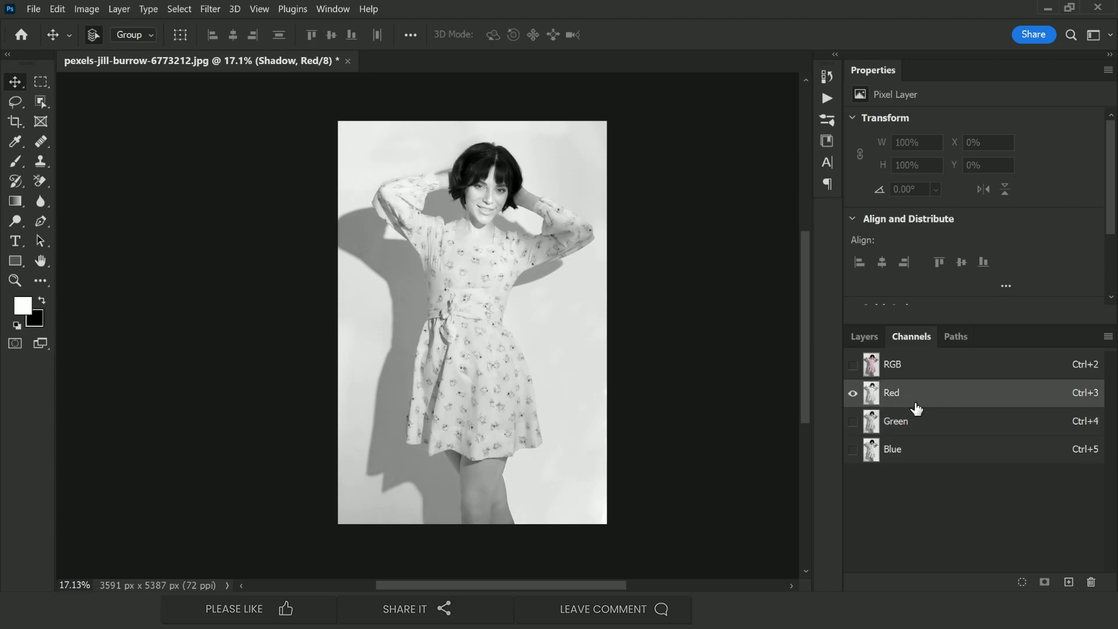
left_click(874, 399, "ctrl")
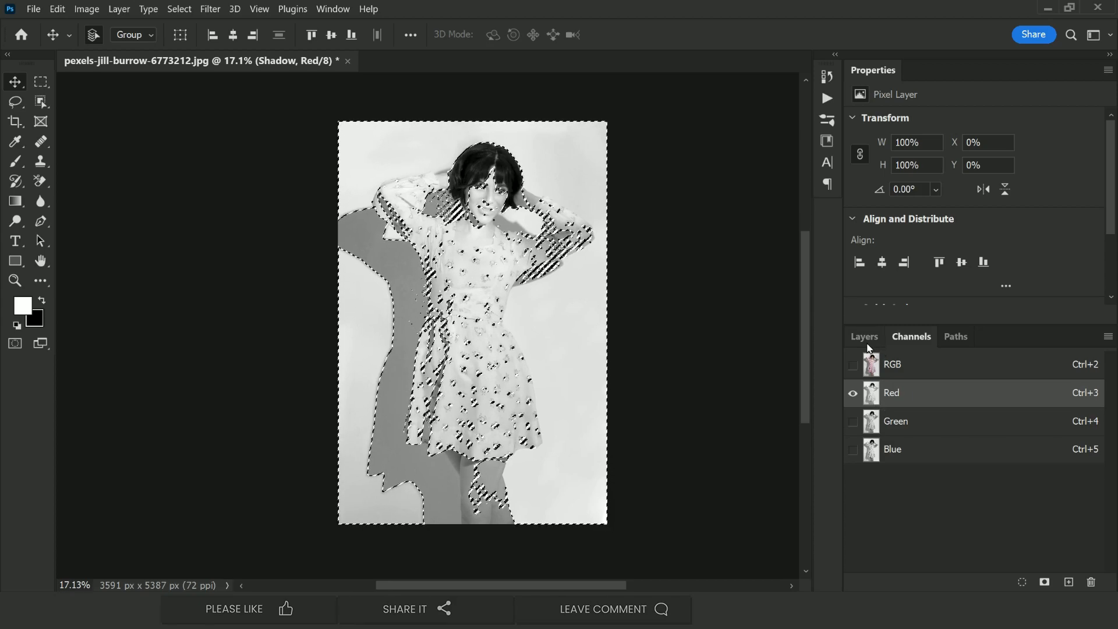
left_click(853, 364)
left_click(886, 362)
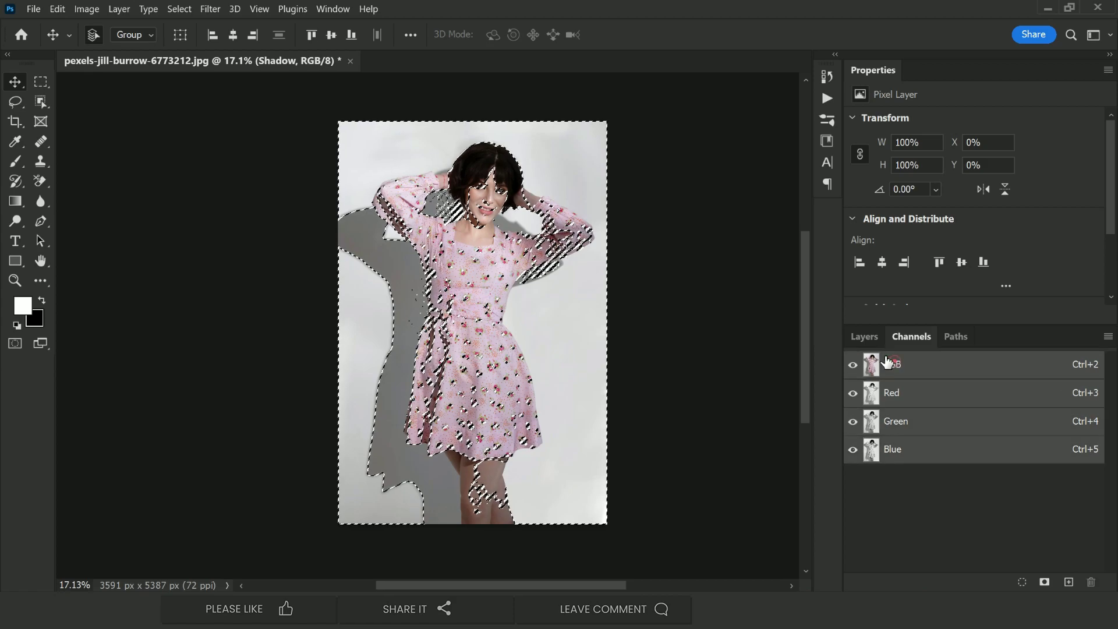
left_click(865, 339)
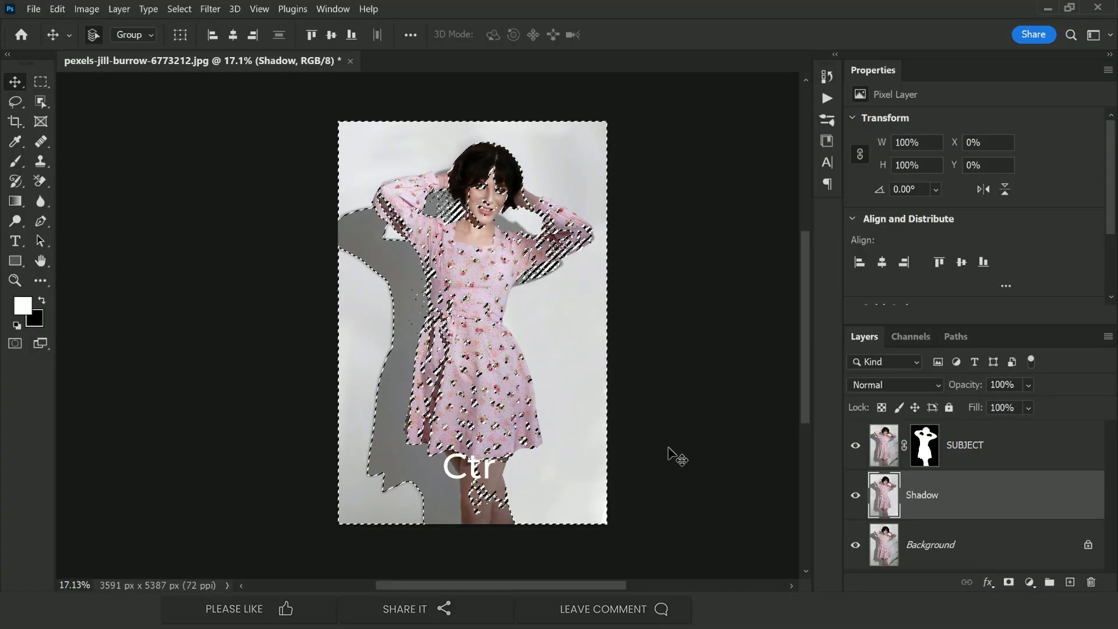
key("ctrl+shift+i")
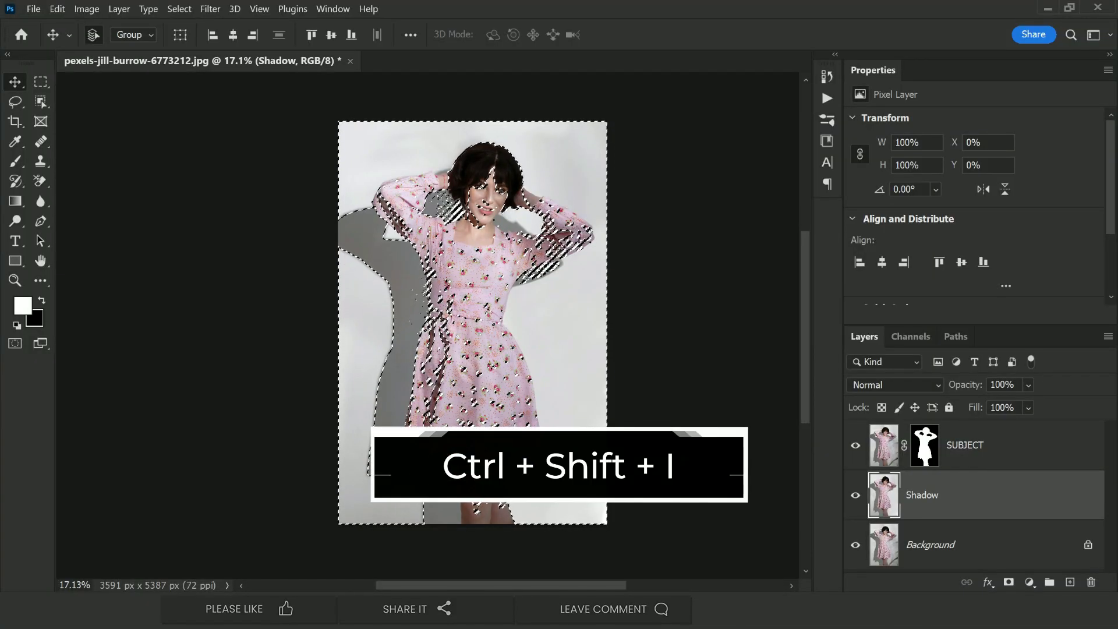
key("ctrl+shift+i")
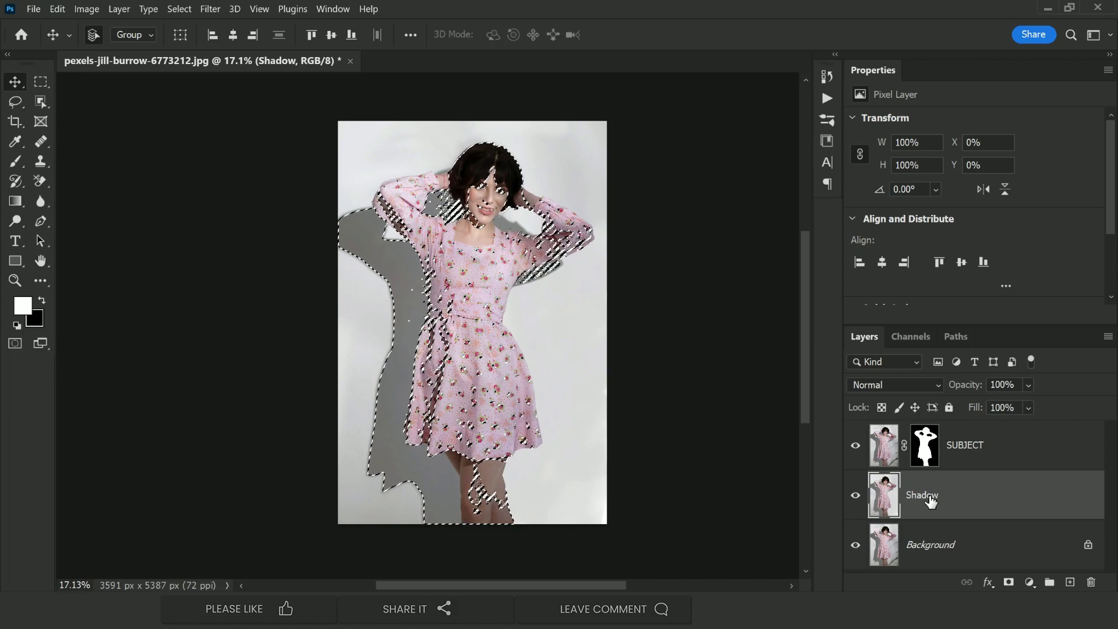
Add a Solid Color fill layer in black (000000) above the Shadow layer, masked by the selection
left_click(1029, 583)
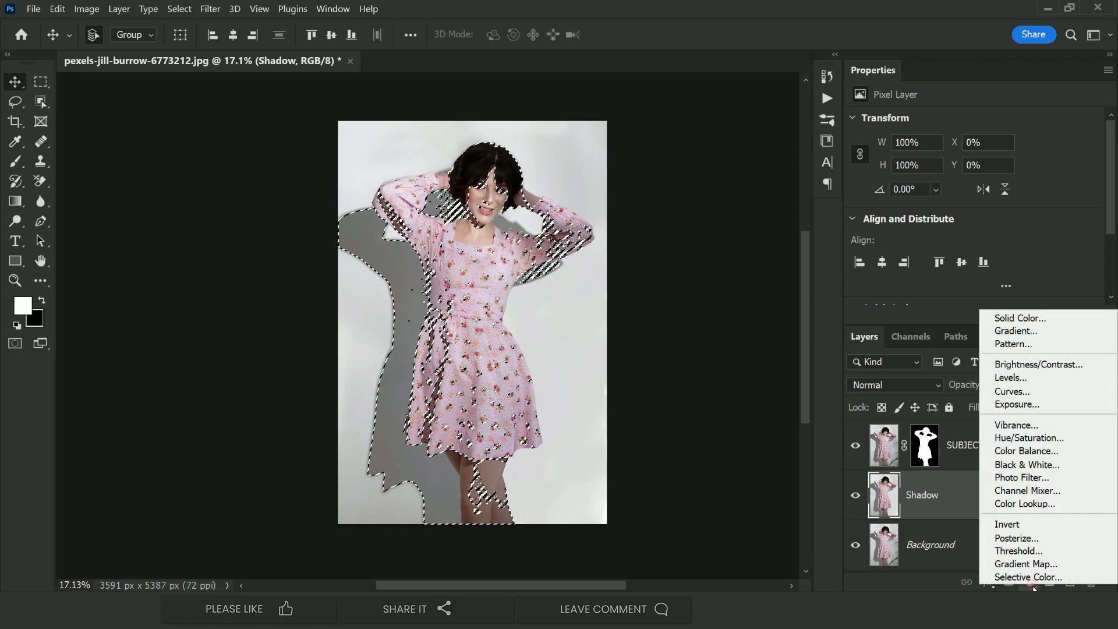
left_click(1073, 326)
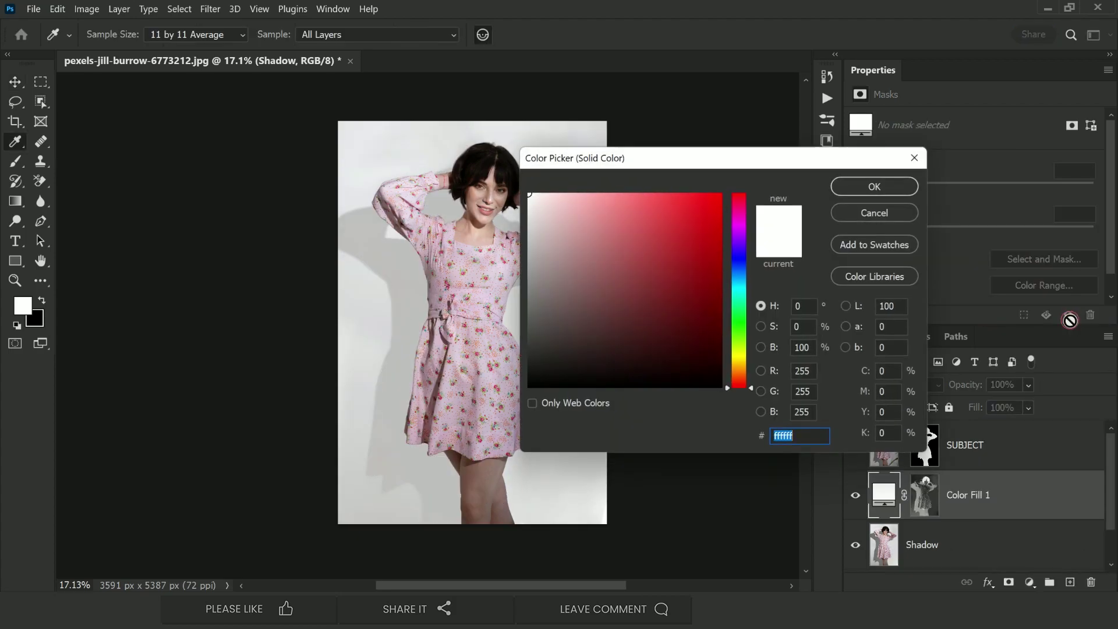
type("000000")
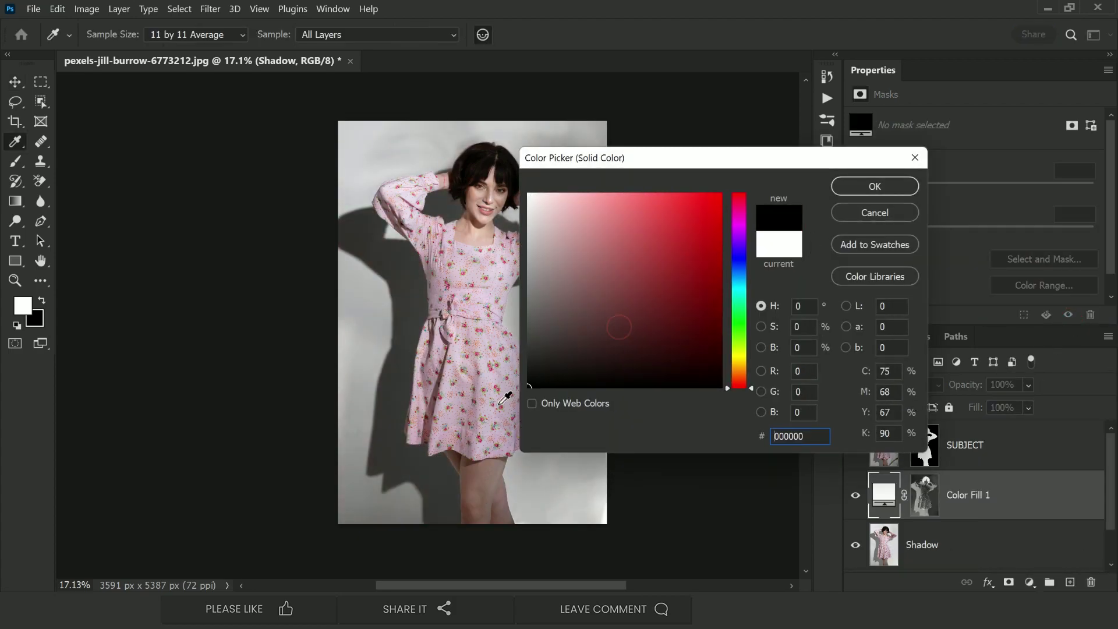
left_click(849, 187)
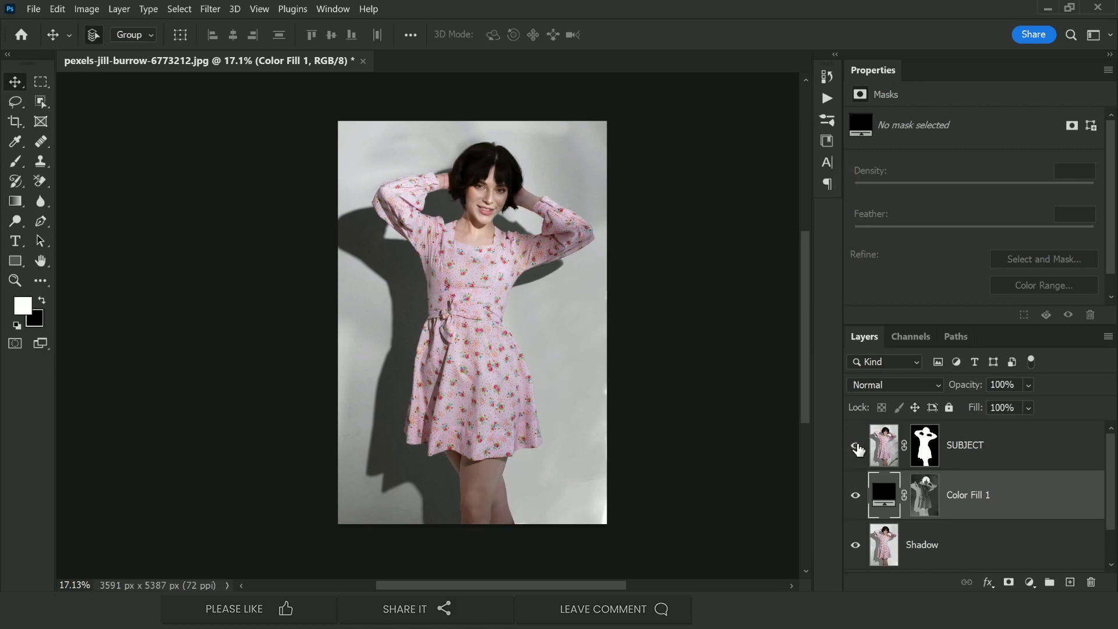
Hide the SUBJECT layer and delete the Shadow pixel layer beneath the black color fill
left_click(855, 446)
left_click(855, 446)
left_click(854, 547)
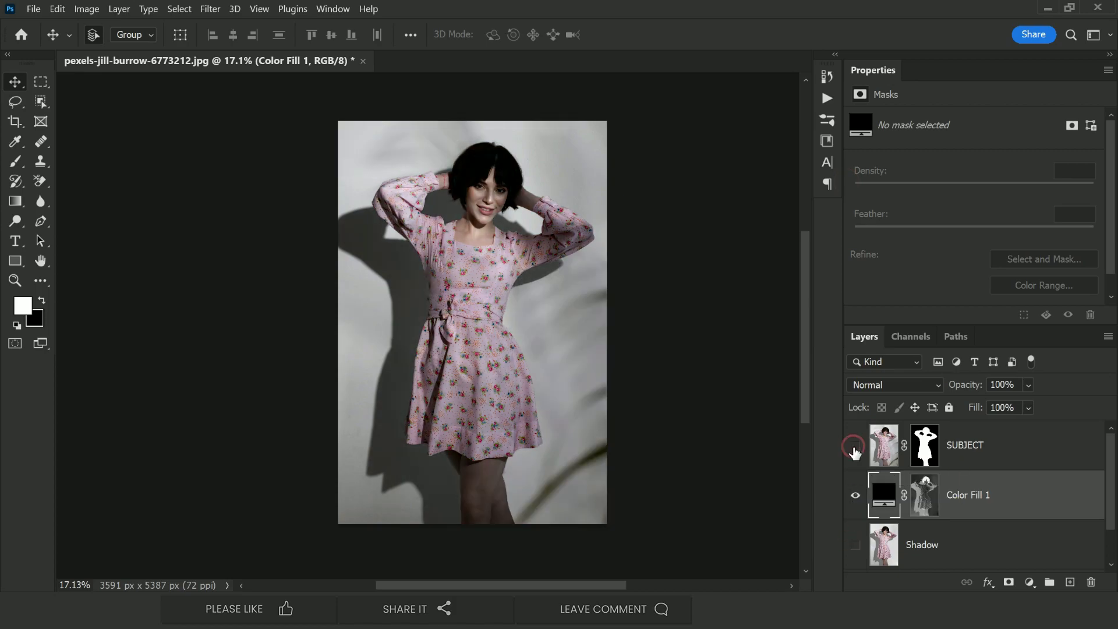
scroll(958, 511, "down", 1)
left_click(856, 505)
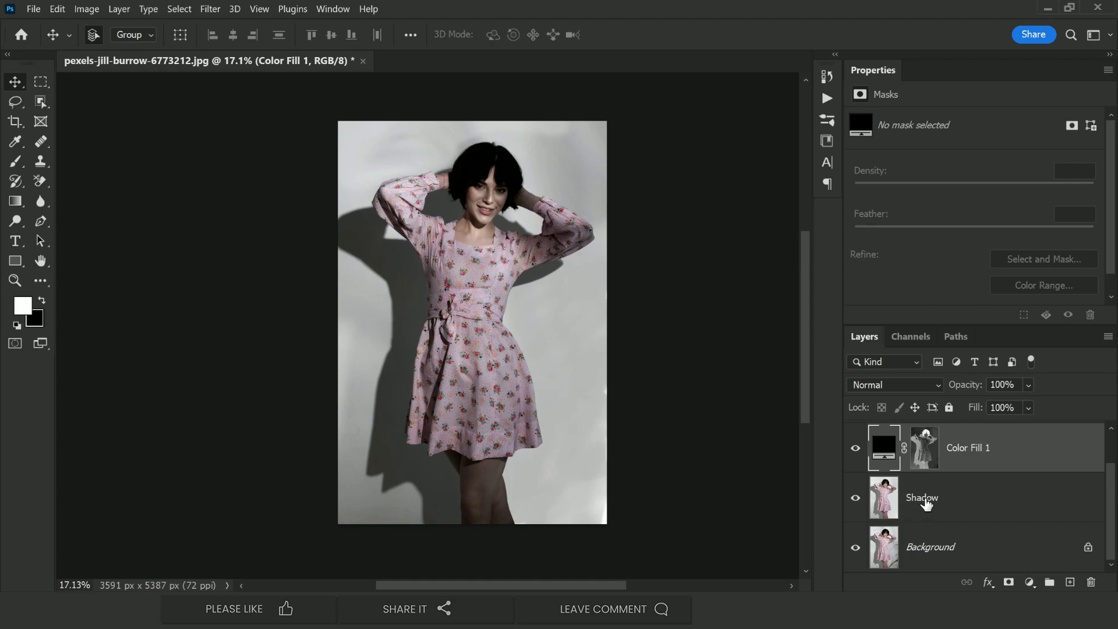
left_click_drag(926, 502, 1084, 578)
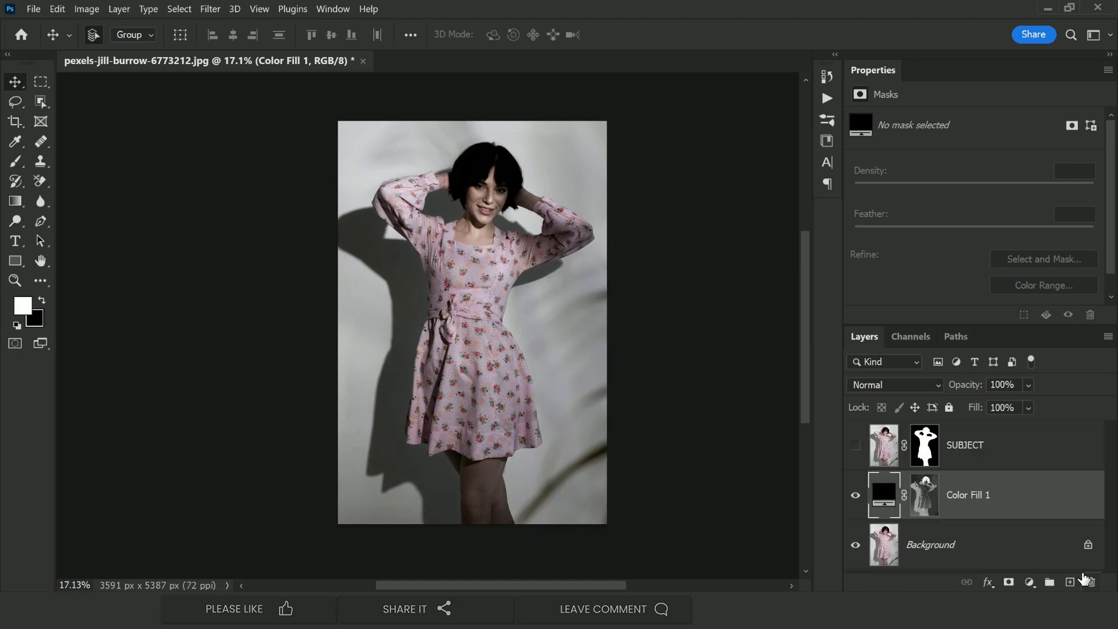
Rename the black color fill layer as SHADOW
double_click(970, 501)
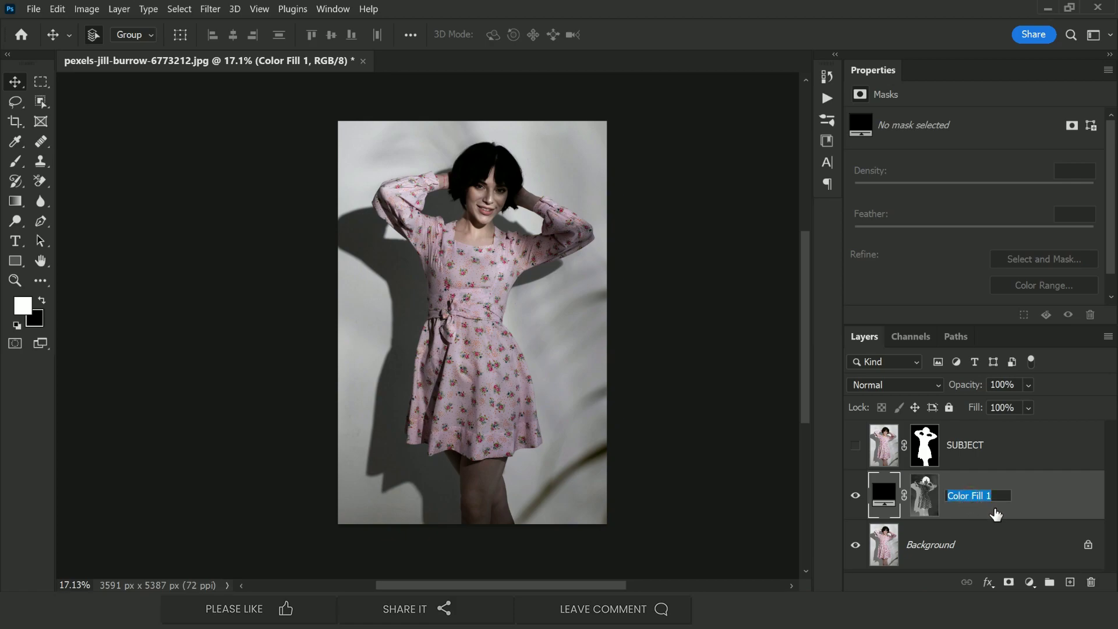
type("SHADOW")
left_click(1035, 503)
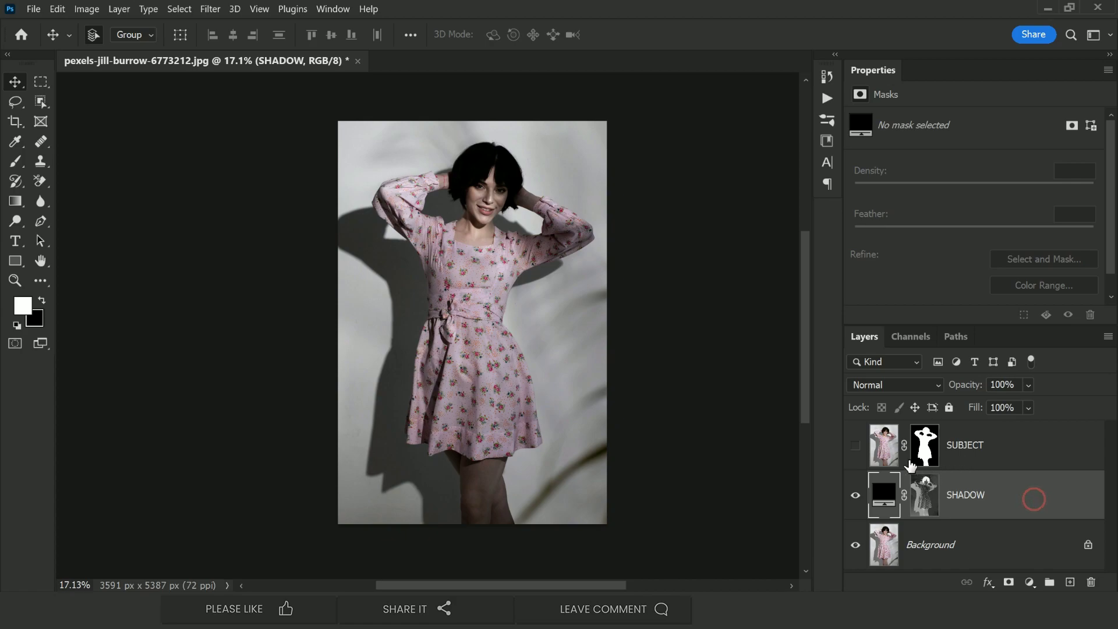
Show the SUBJECT layer and hide the Background layer to check the woman and her shadow against transparency
left_click(856, 446)
left_click(855, 545)
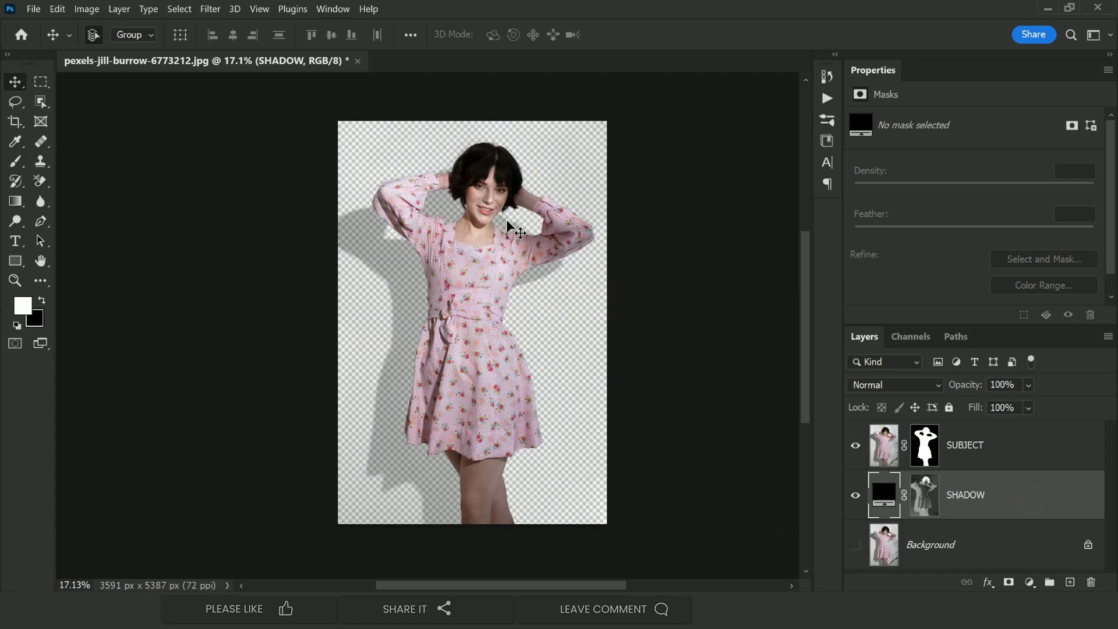
scroll(470, 230, "up", 2)
scroll(470, 230, "up", 2)
scroll(471, 231, "down", 4)
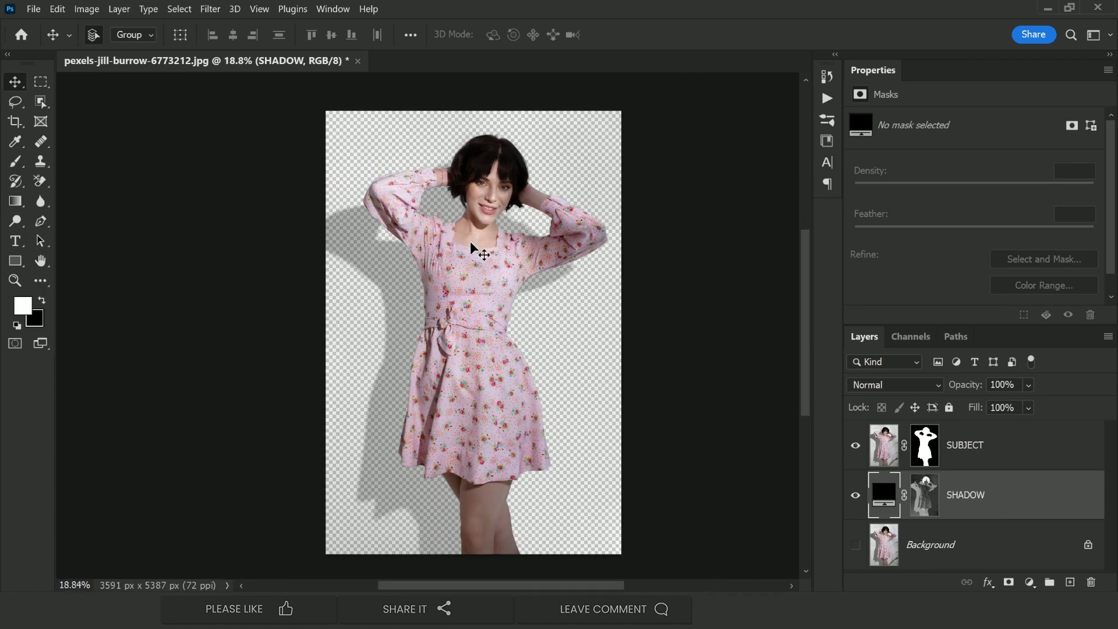
scroll(524, 349, "up", 4)
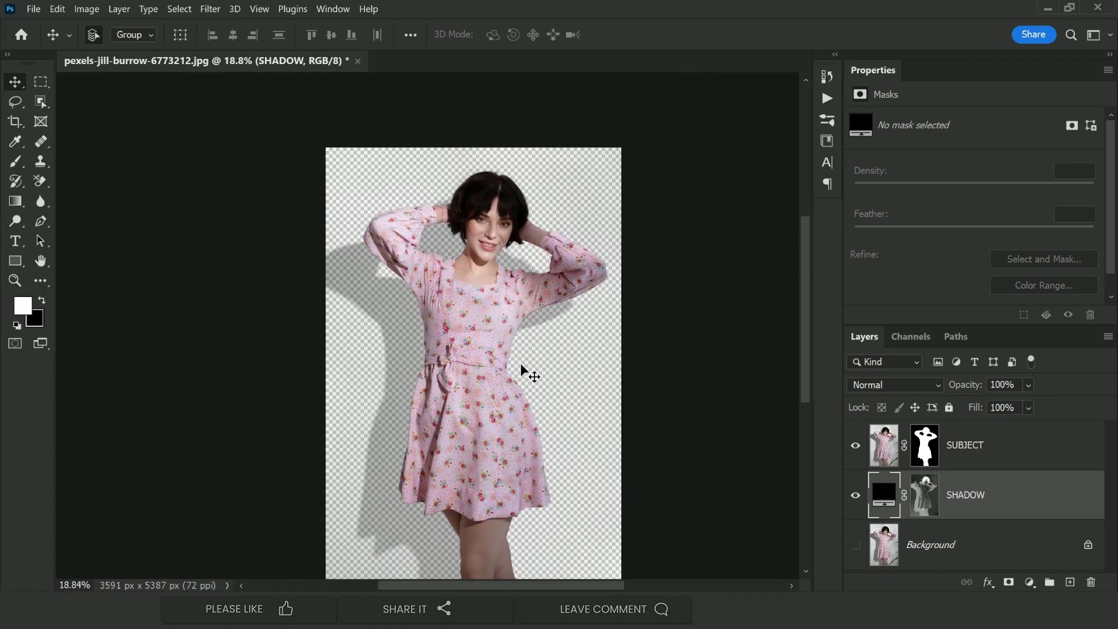
scroll(524, 370, "down", 3)
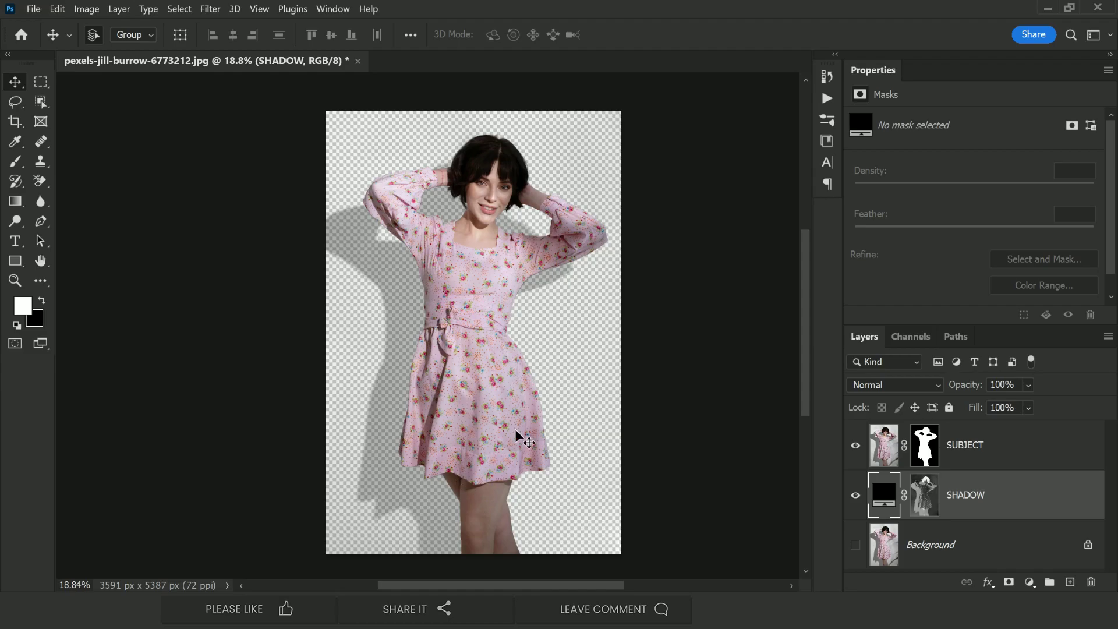
scroll(602, 315, "down", 2)
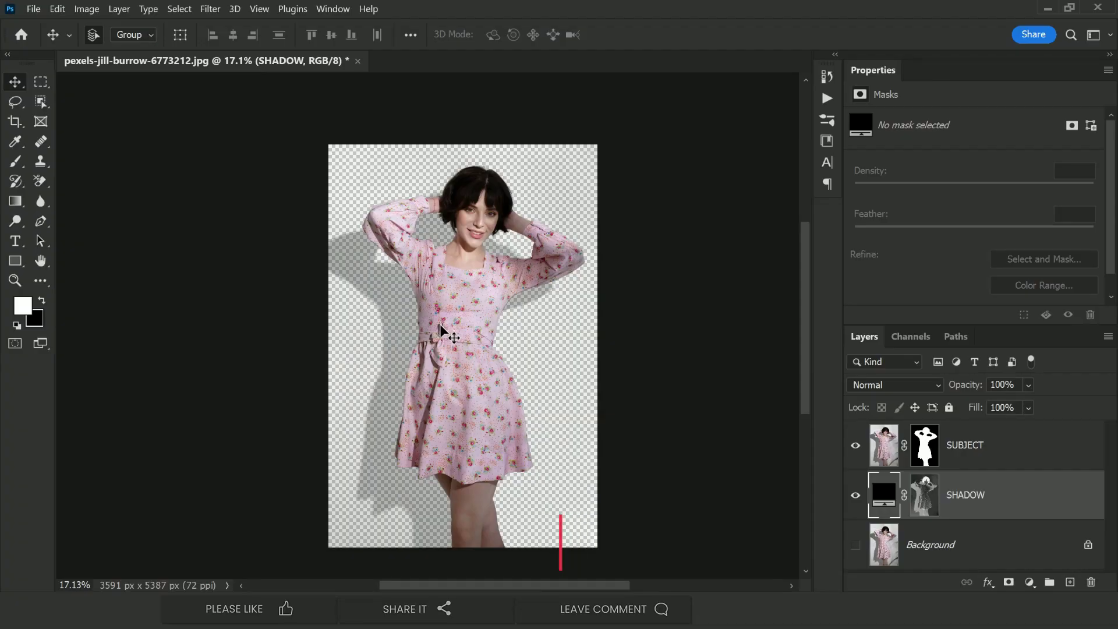
Add a Pattern fill layer directly above the Background layer, beneath the SHADOW layer
left_click(960, 559)
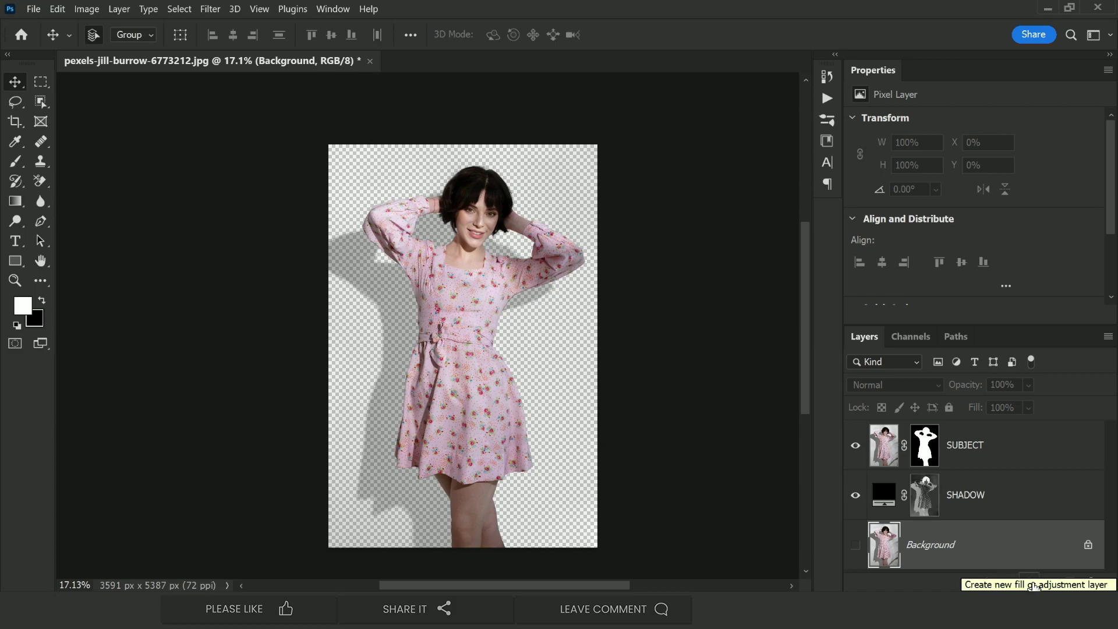
left_click(1032, 584)
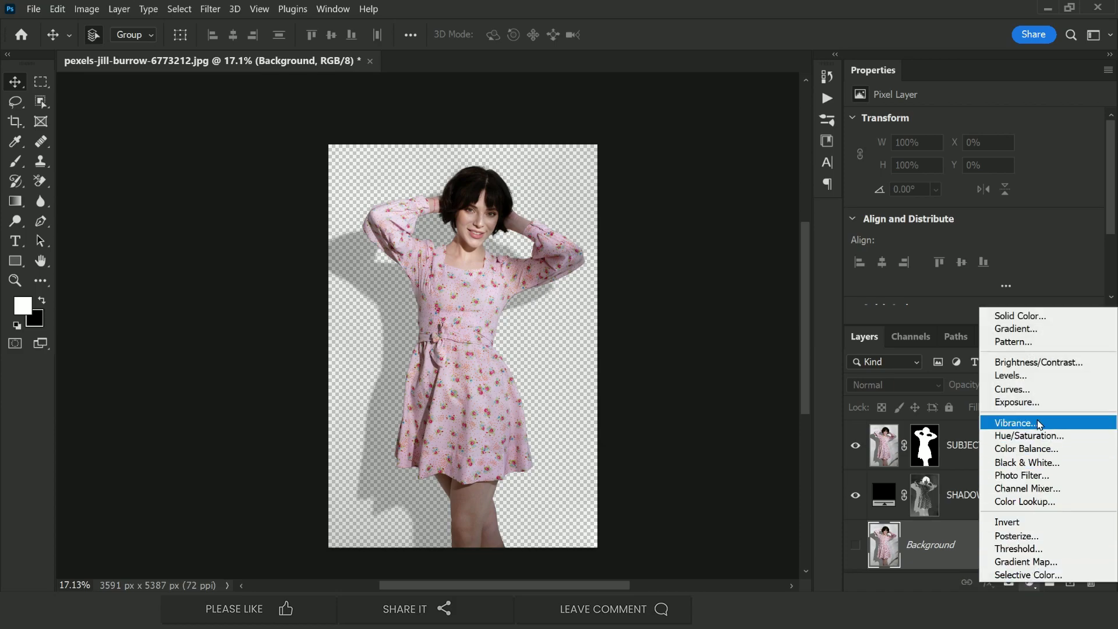
left_click(1054, 348)
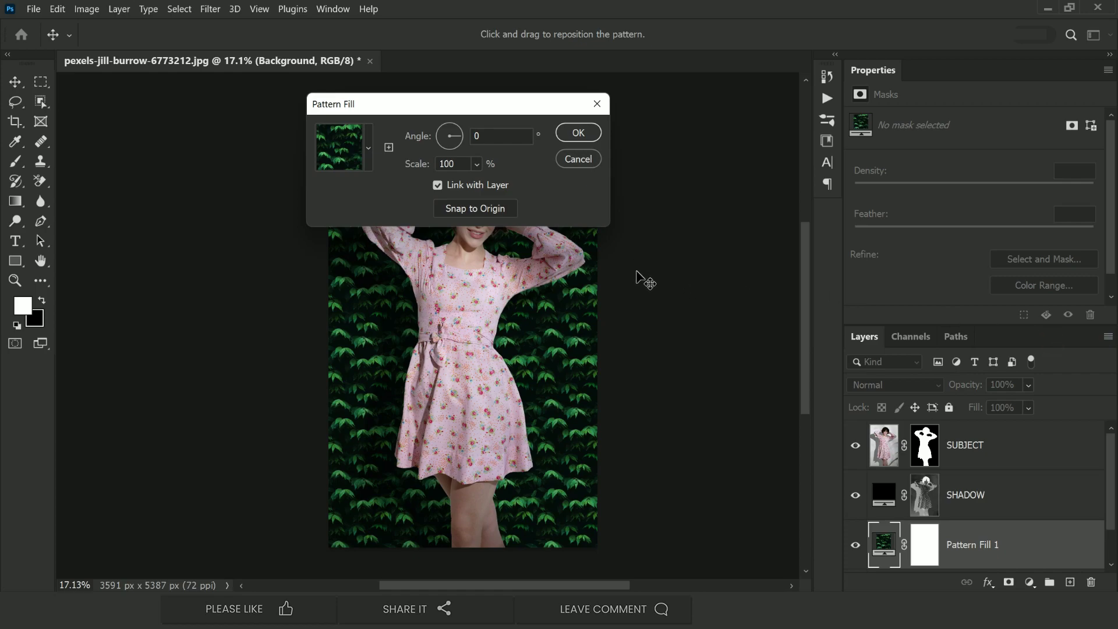
left_click_drag(503, 105, 742, 21)
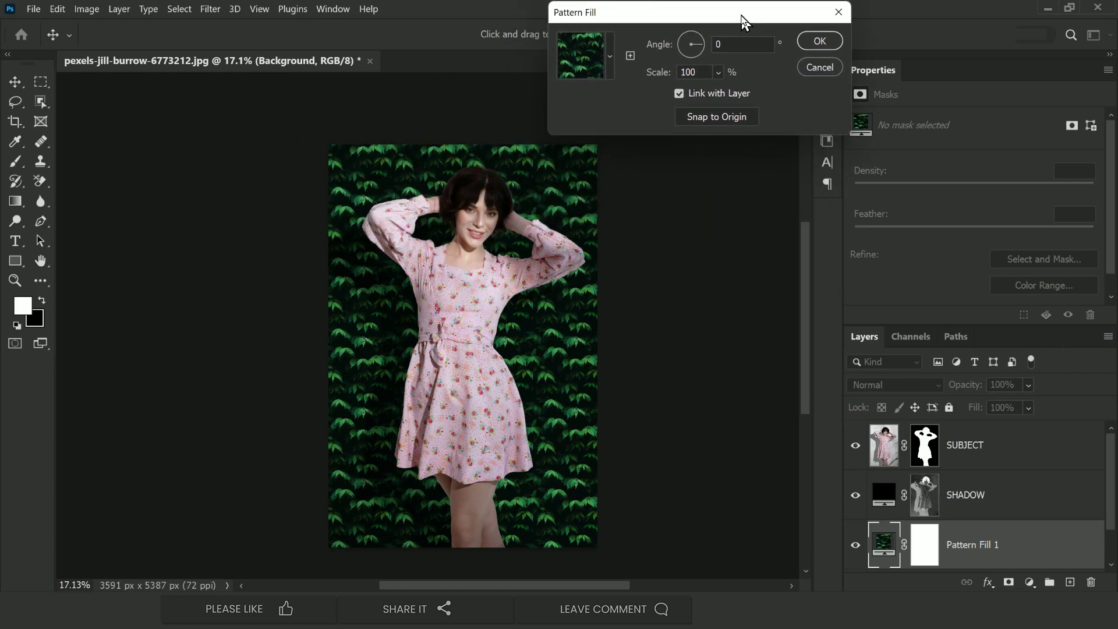
Try the first pattern of the typography art group as the pattern fill behind the woman
left_click(612, 66)
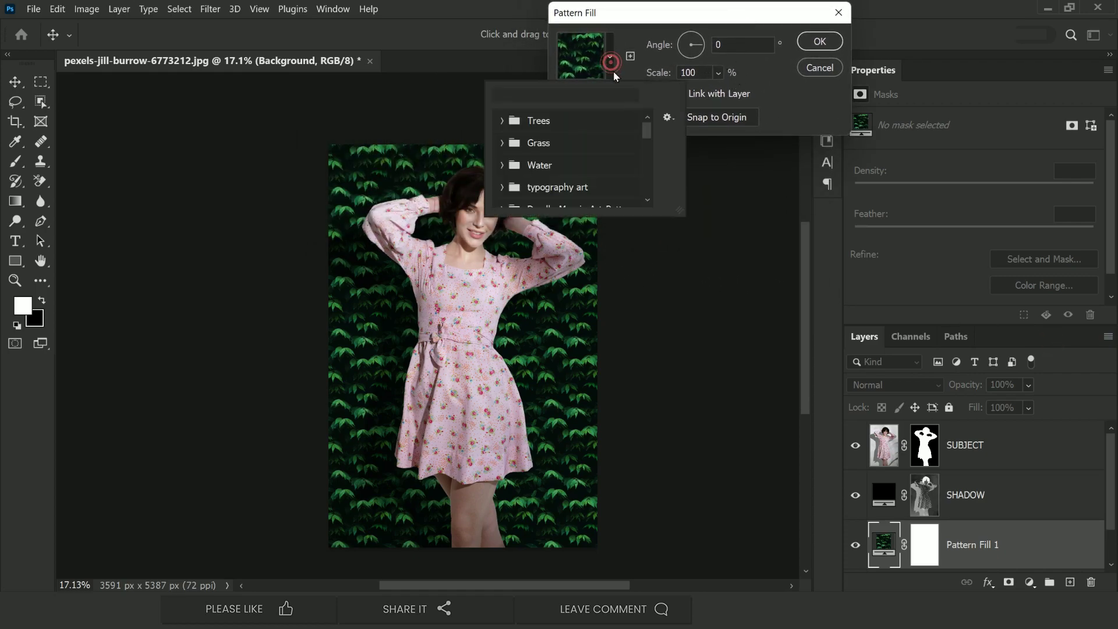
scroll(547, 169, "down", 1)
left_click(502, 169)
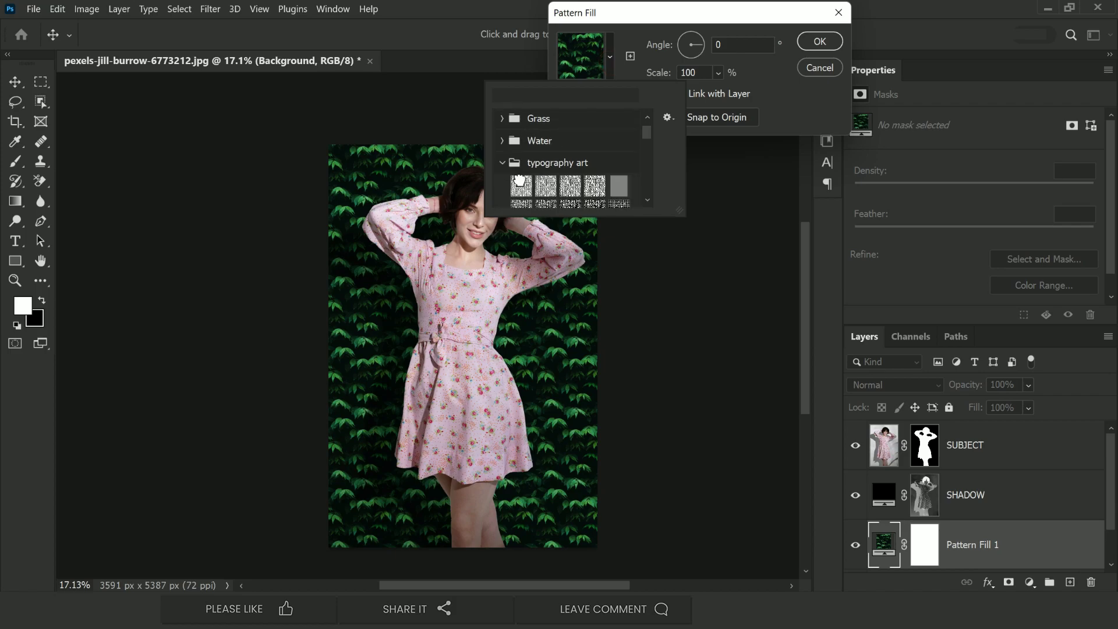
left_click(522, 185)
left_click(502, 163)
Try the first pattern of the Fabric Pattern group as the fill
scroll(560, 175, "down", 3)
scroll(560, 175, "down", 1)
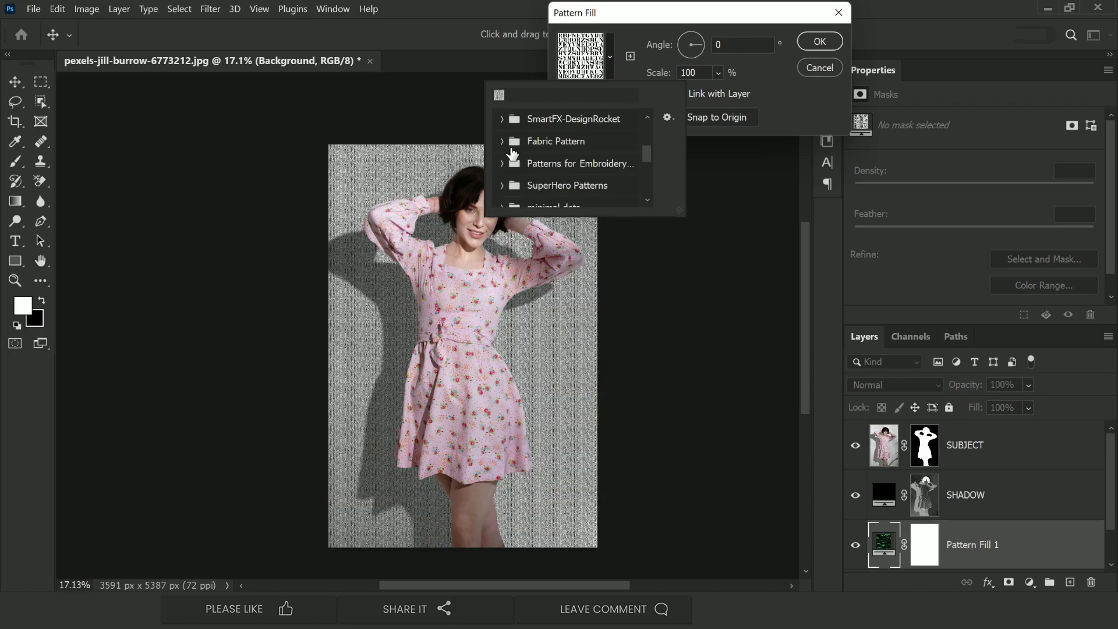
left_click(502, 141)
left_click(521, 164)
left_click(502, 141)
Try a pattern from the Patterns (Load me 1st) group as the fill
scroll(515, 174, "down", 5)
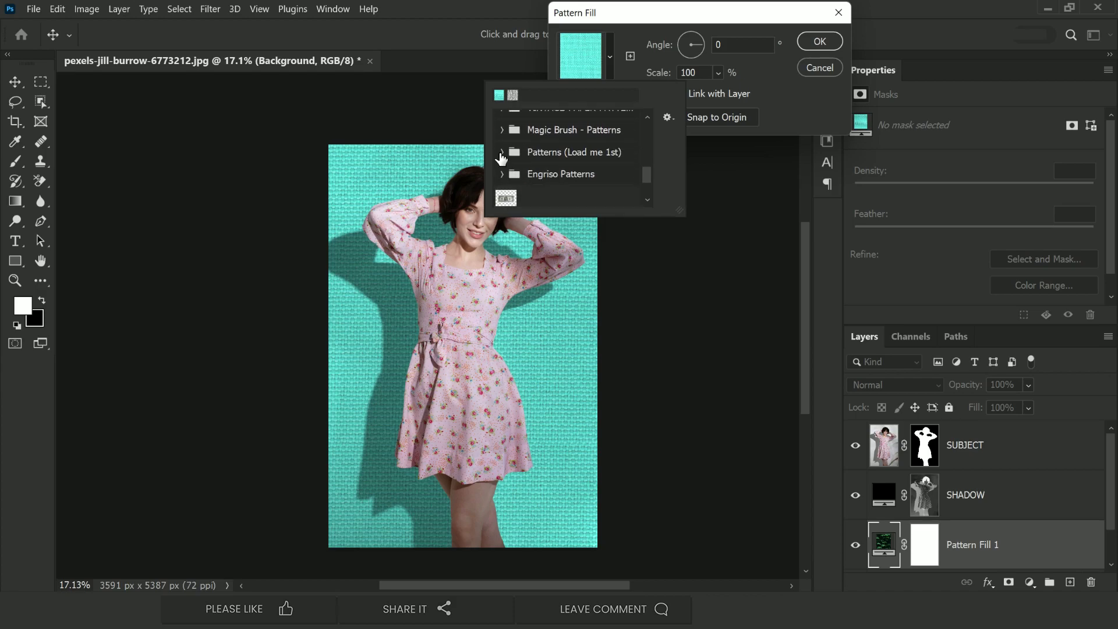
left_click(502, 152)
left_click(520, 198)
left_click(502, 152)
scroll(545, 175, "down", 2)
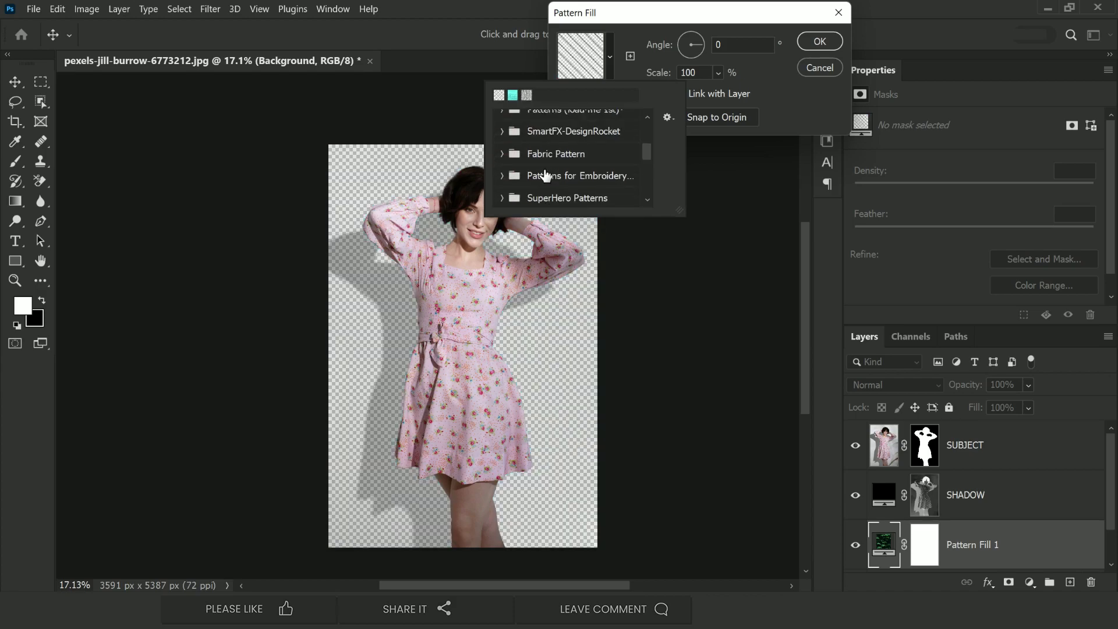
Try the patterns of the Grass group and settle on the plain green grass pattern for the fill
scroll(544, 174, "down", 5)
left_click(502, 130)
left_click(521, 155)
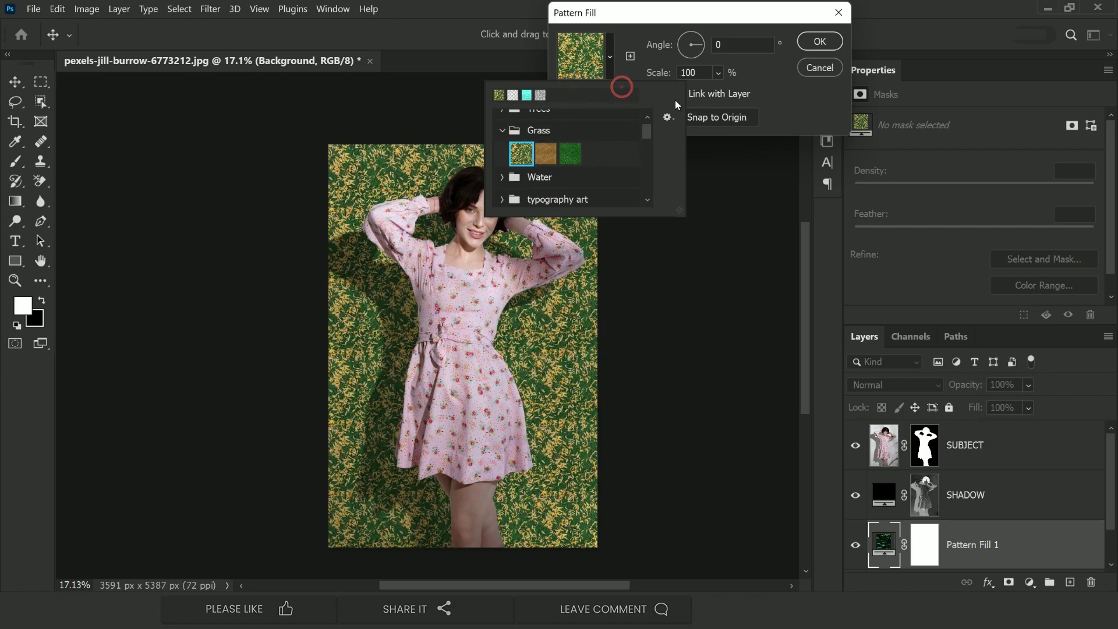
left_click_drag(696, 17, 783, 56)
left_click(698, 104)
left_click(634, 195)
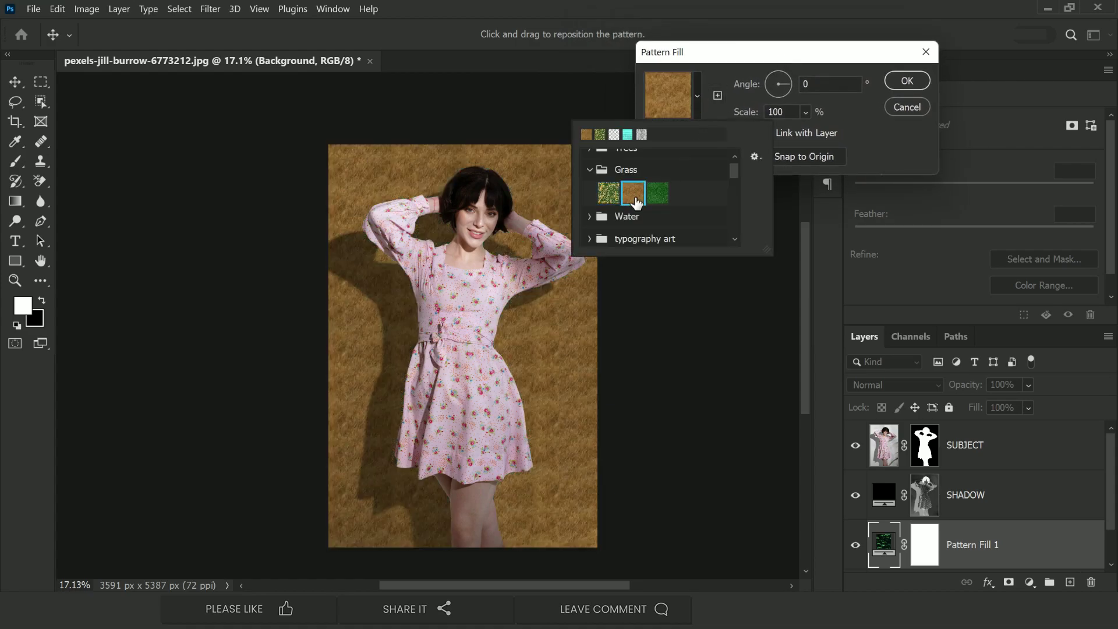
left_click(656, 197)
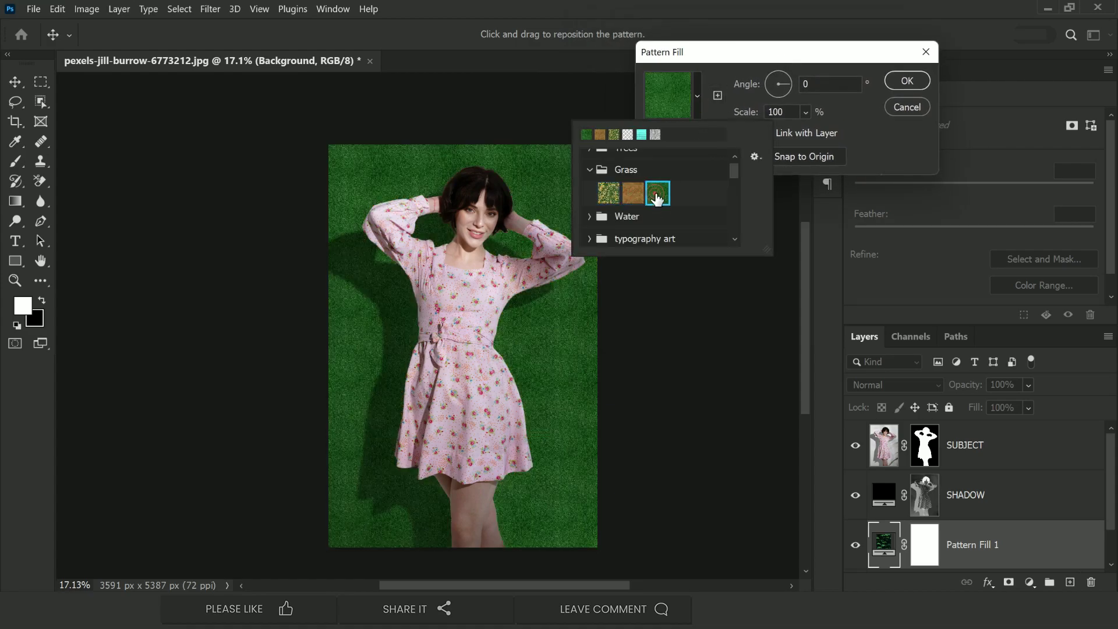
left_click(817, 120)
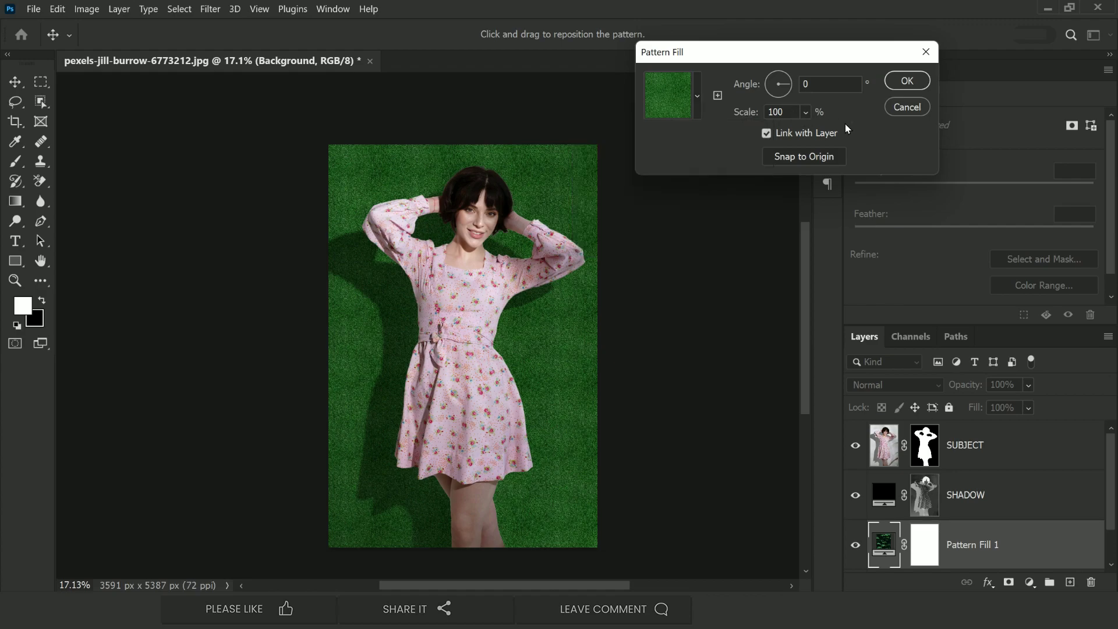
Scale the green grass pattern to 671% and apply the pattern fill
left_click(806, 115)
left_click_drag(817, 131, 853, 132)
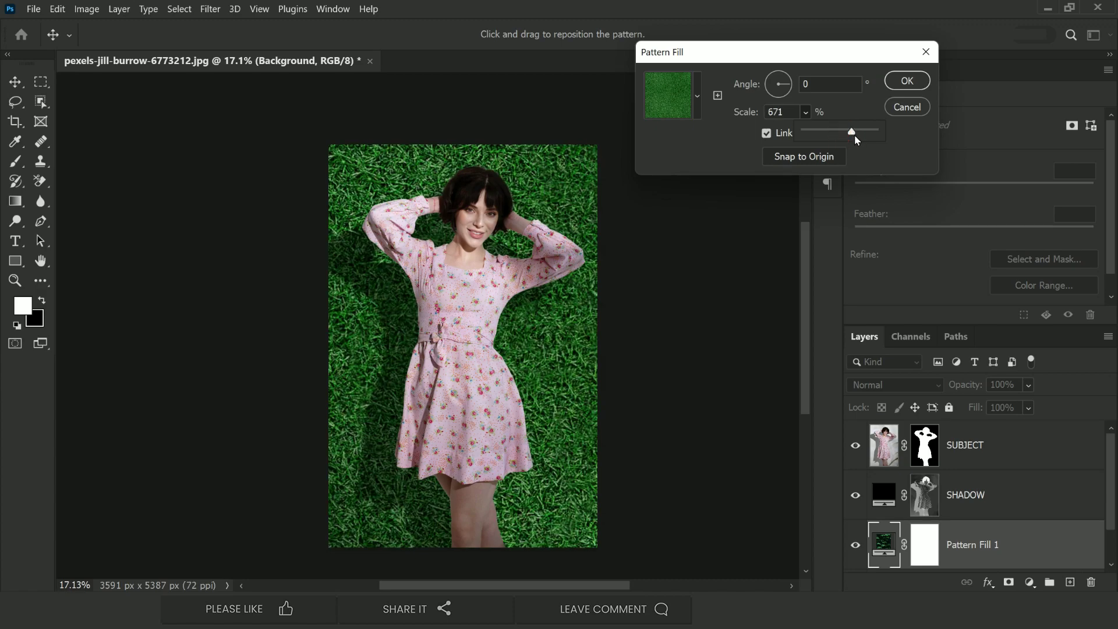
left_click(907, 80)
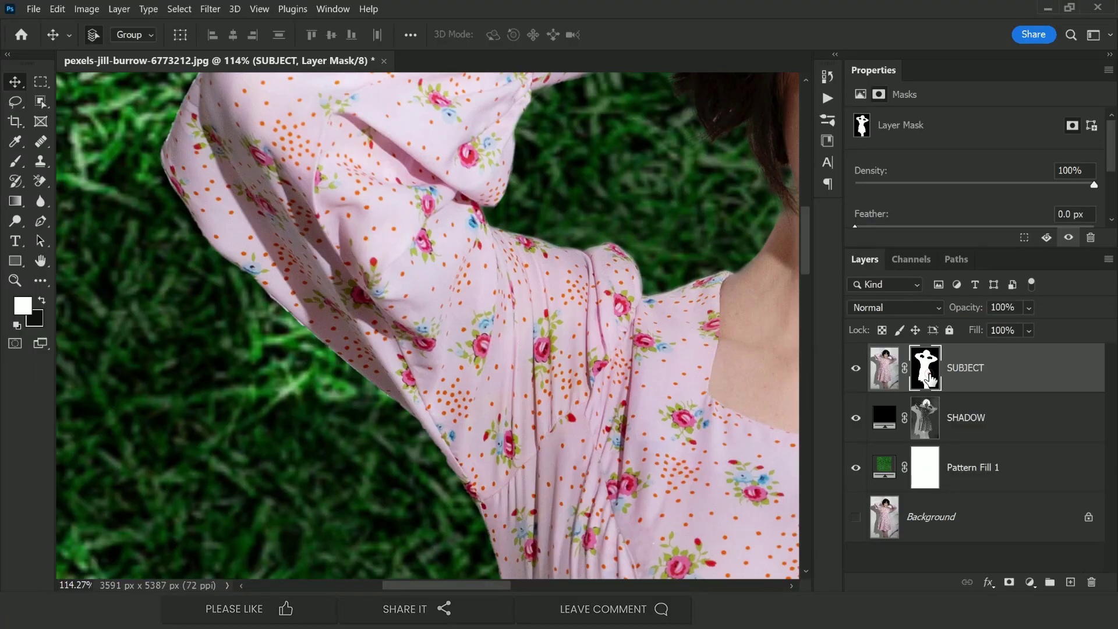
Paint black on the SUBJECT layer mask with a 40 px brush along the outer edge of the woman's bent sleeve
left_click_drag(15, 161, 65, 158)
key("bracketleft")
key("bracketleft")
key("bracketleft")
key("bracketleft")
key("bracketleft")
key("bracketleft")
key("bracketleft")
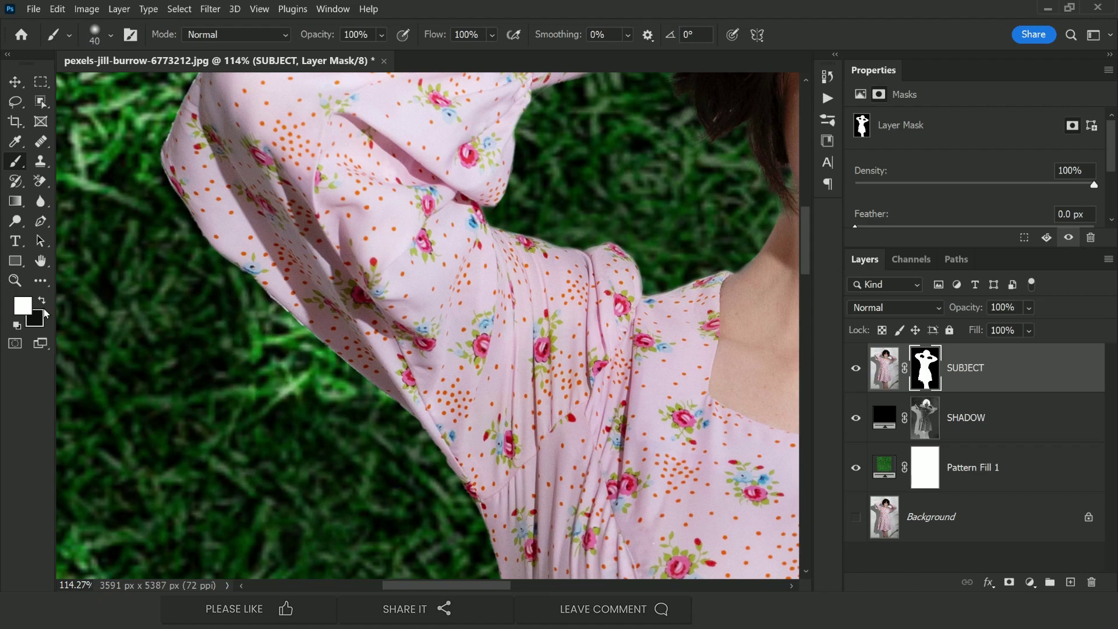
left_click(42, 298)
left_click_drag(257, 288, 285, 322)
left_click_drag(338, 362, 410, 428)
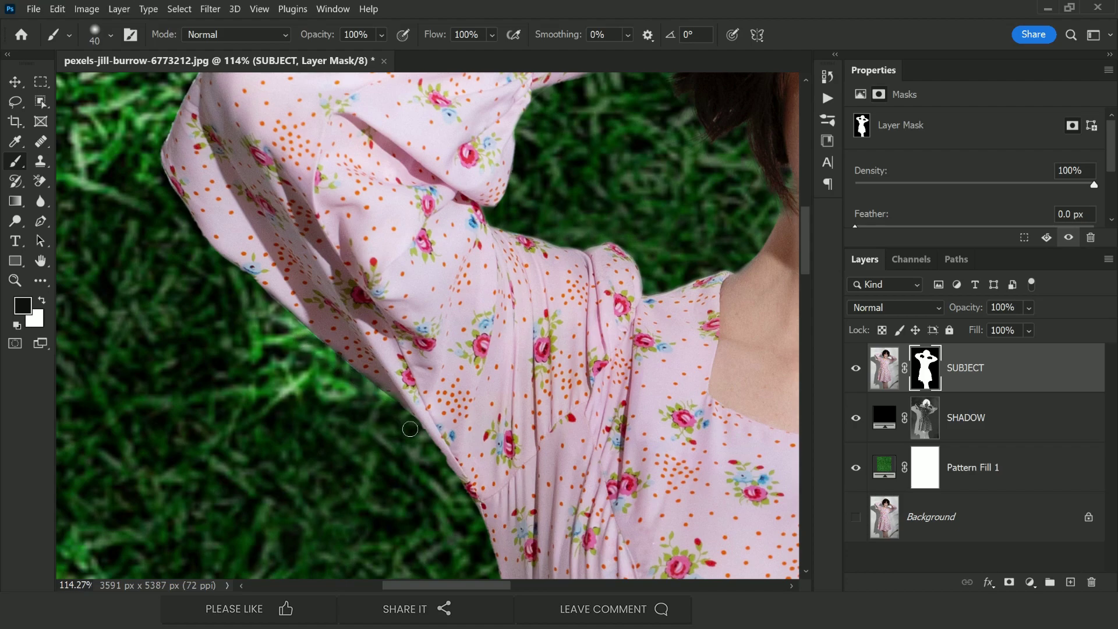
Paint black on the SUBJECT layer mask along the hair edge down to the raised wrist to clean the cutout
scroll(411, 316, "down", 4)
scroll(493, 205, "up", 3)
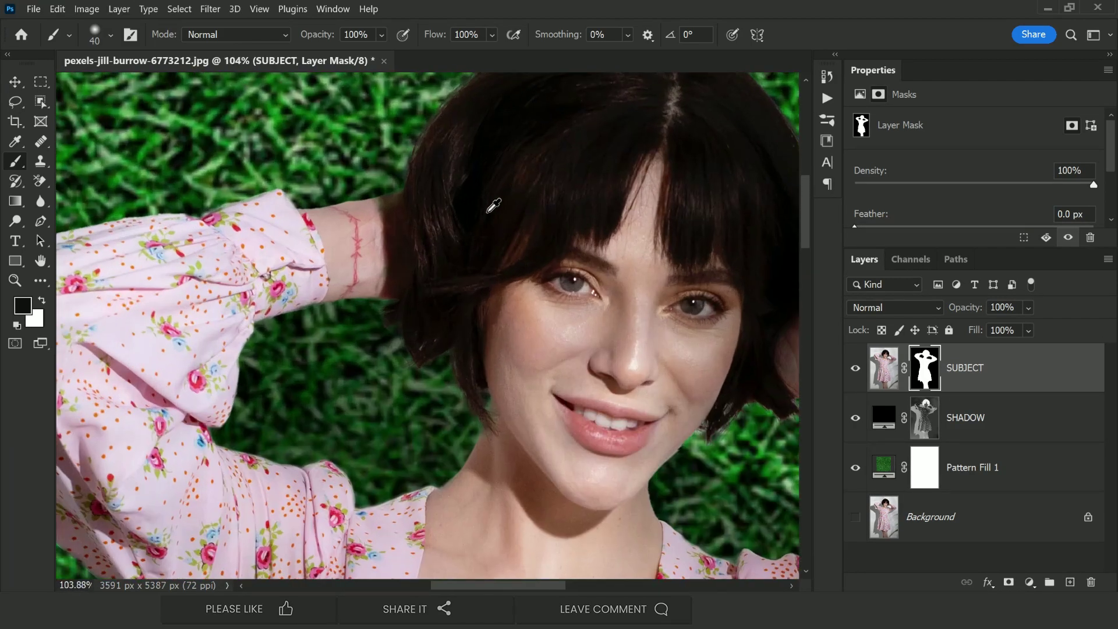
scroll(441, 191, "up", 2)
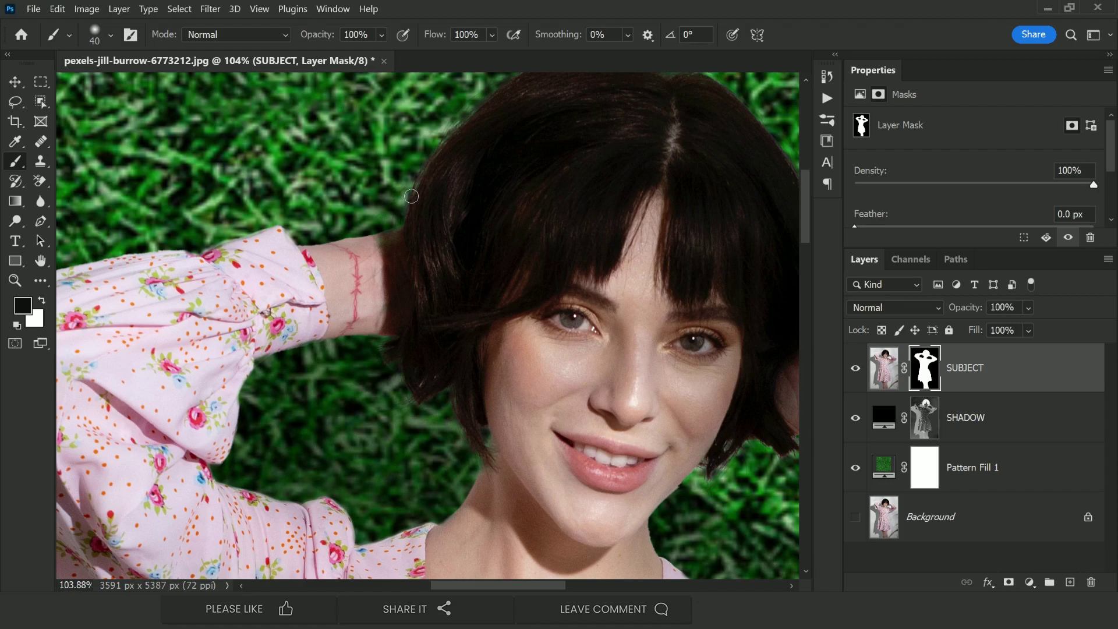
scroll(547, 157, "up", 5)
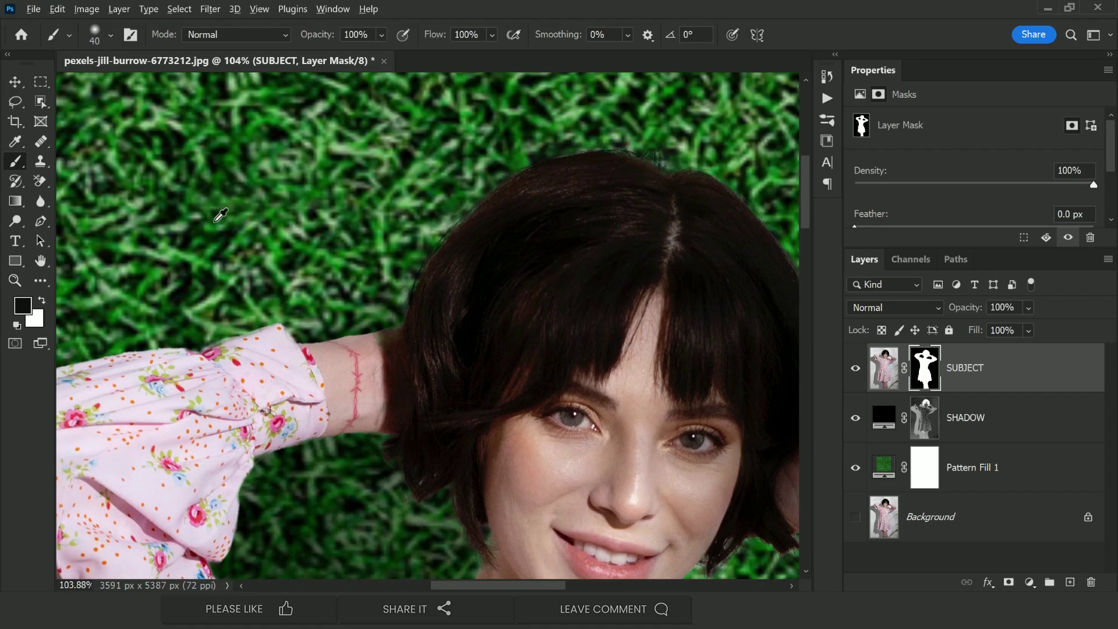
scroll(220, 215, "down", 1)
scroll(573, 318, "up", 4)
mouse_move(538, 221)
left_mouse_down()
mouse_move(567, 405)
mouse_move(587, 435)
left_mouse_up()
mouse_move(534, 204)
left_mouse_down()
mouse_move(553, 245)
mouse_move(512, 174)
mouse_move(584, 425)
left_mouse_up()
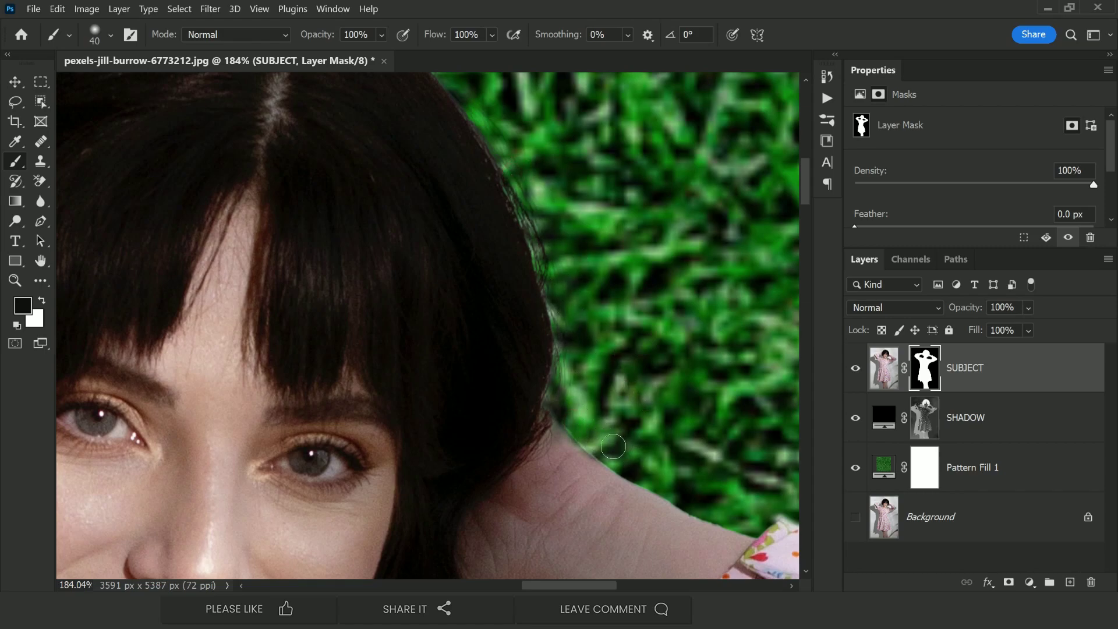
scroll(624, 464, "down", 5)
scroll(612, 379, "down", 3)
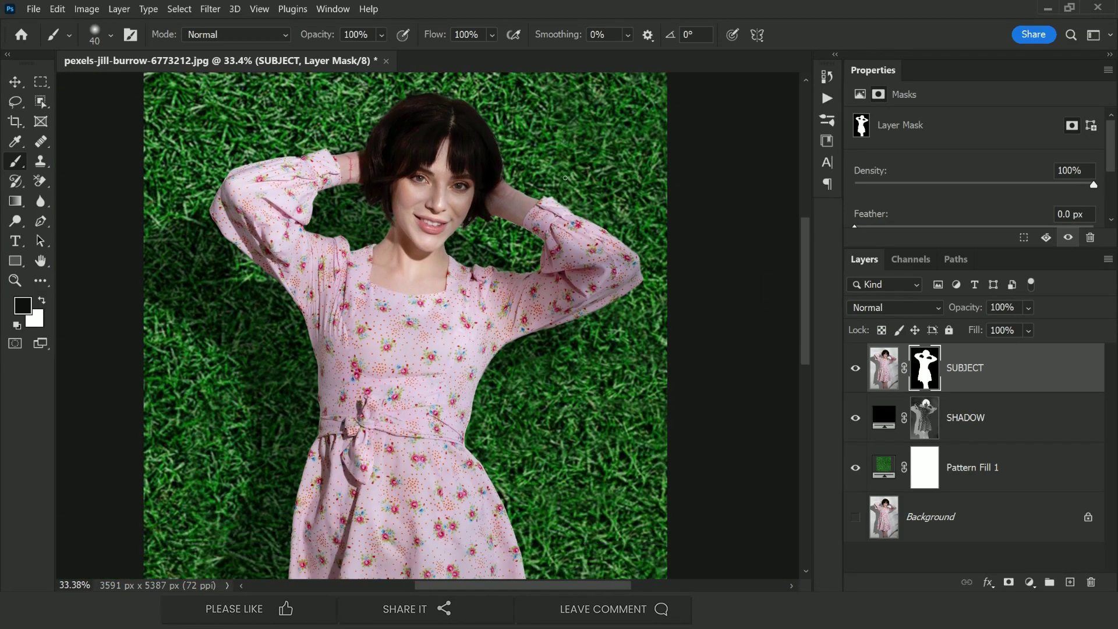
Place the brick wall photo pexels-madison-inouye-1101125 from the Downloads folder into the document
scroll(602, 297, "down", 2)
scroll(462, 293, "up", 2)
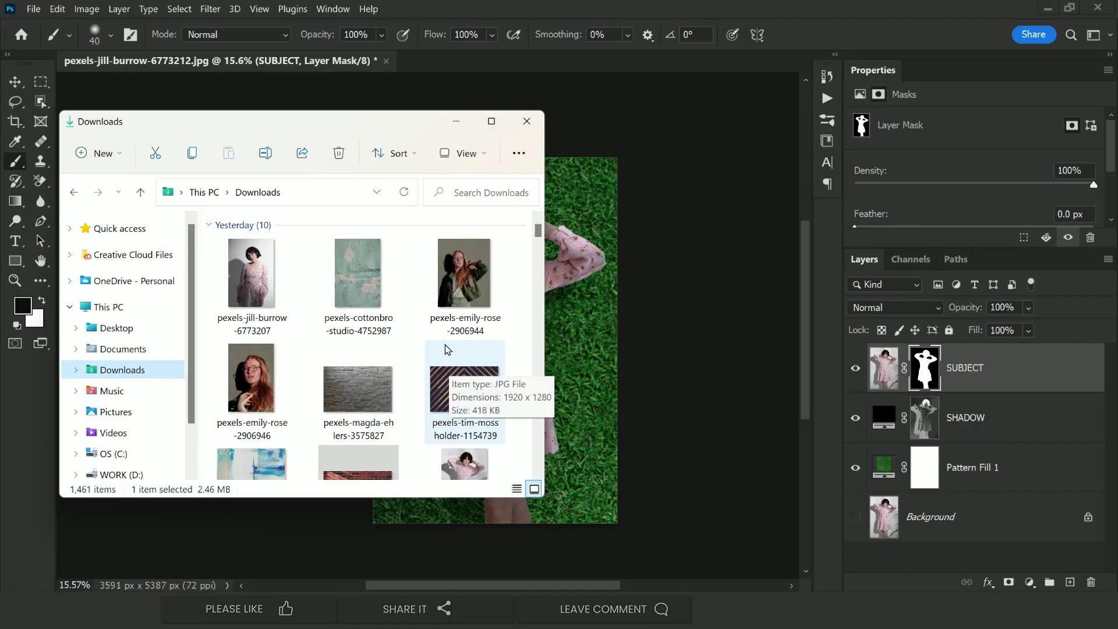
scroll(445, 350, "down", 3)
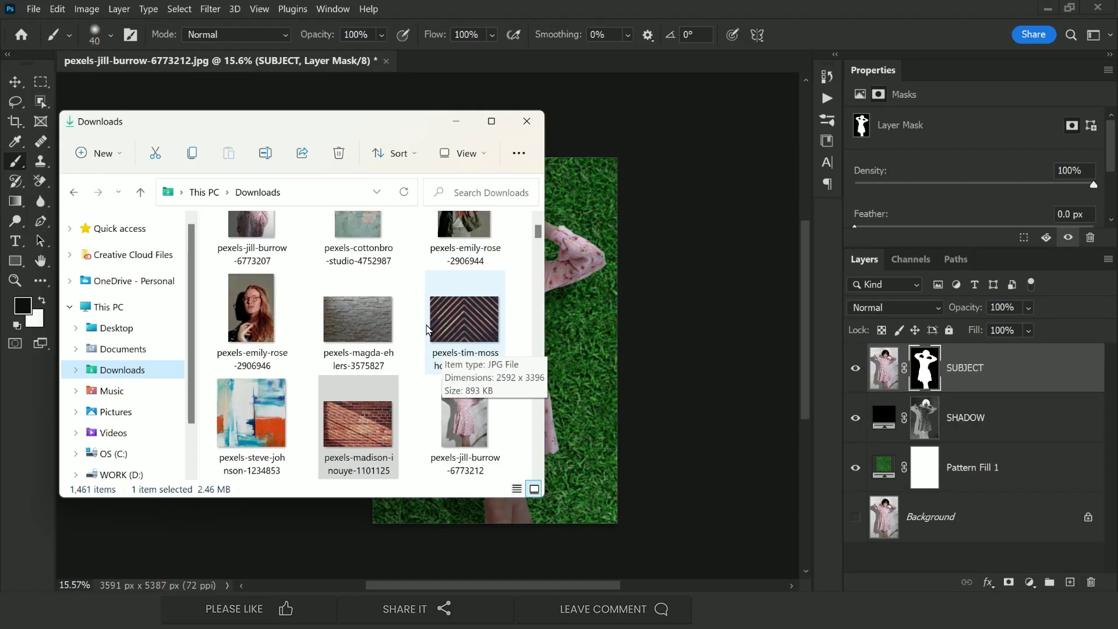
left_click_drag(348, 301, 579, 317)
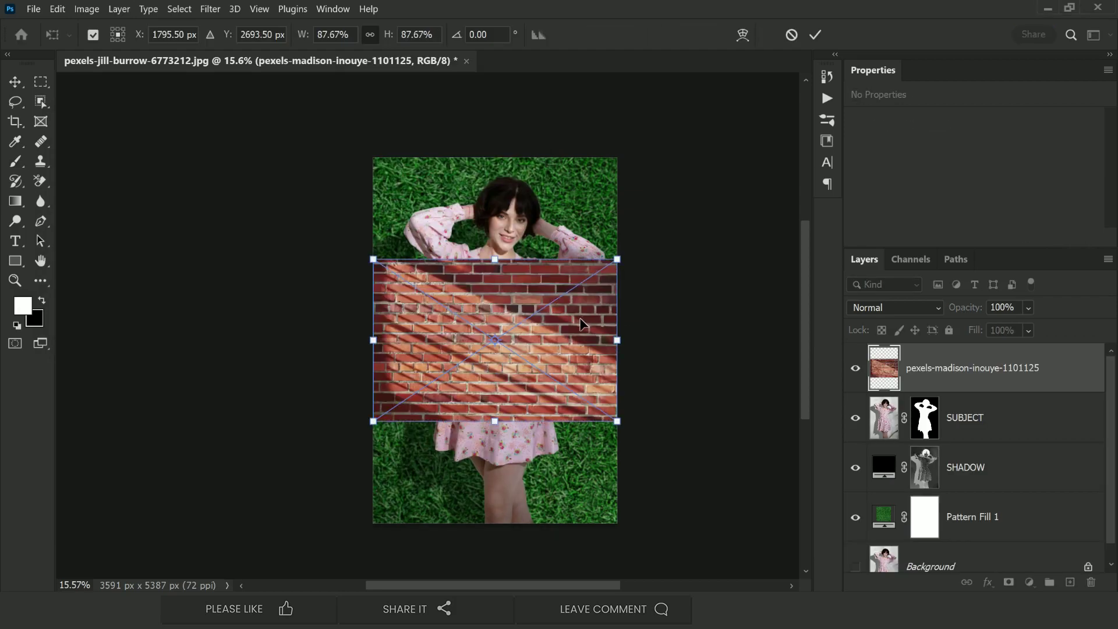
Flip the brick wall image horizontally and scale it to 197.33%, positioned to cover the whole canvas
right_click(556, 315)
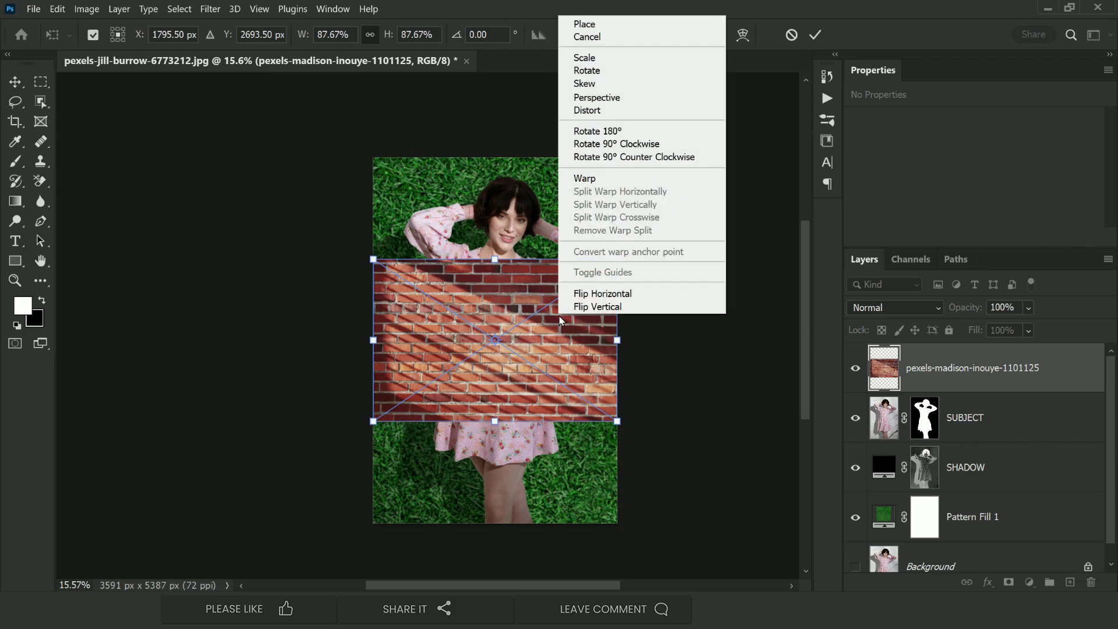
left_click(588, 294)
left_click_drag(601, 332, 601, 231)
left_click_drag(495, 320, 405, 486)
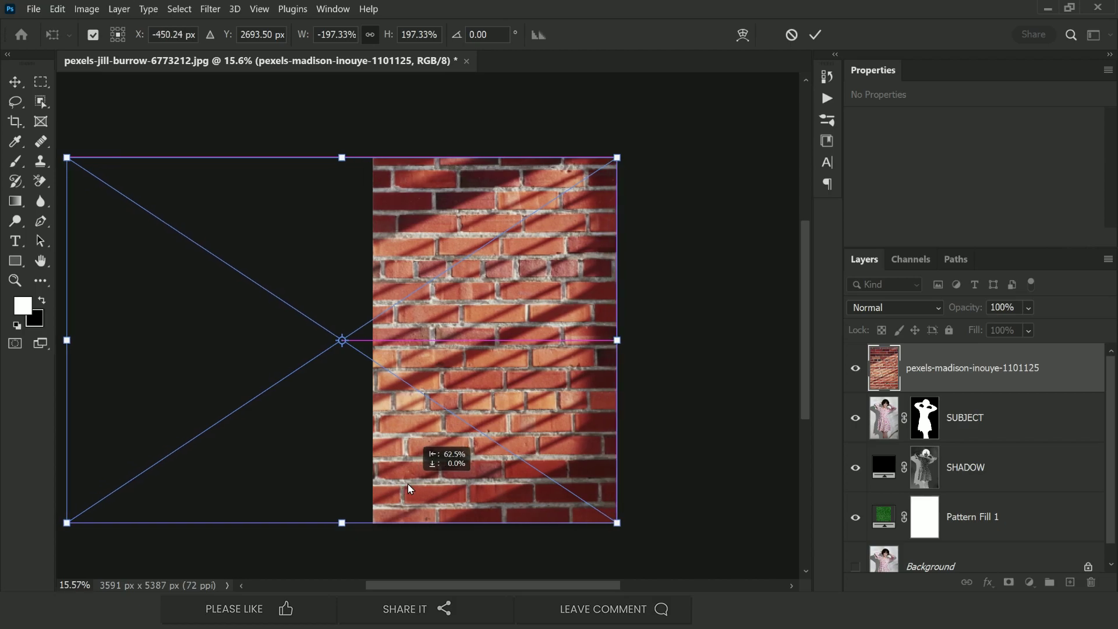
Commit the placed brick image and move its layer between the SHADOW and Pattern Fill 1 layers
left_click(1014, 387)
left_click_drag(1014, 387, 1026, 487)
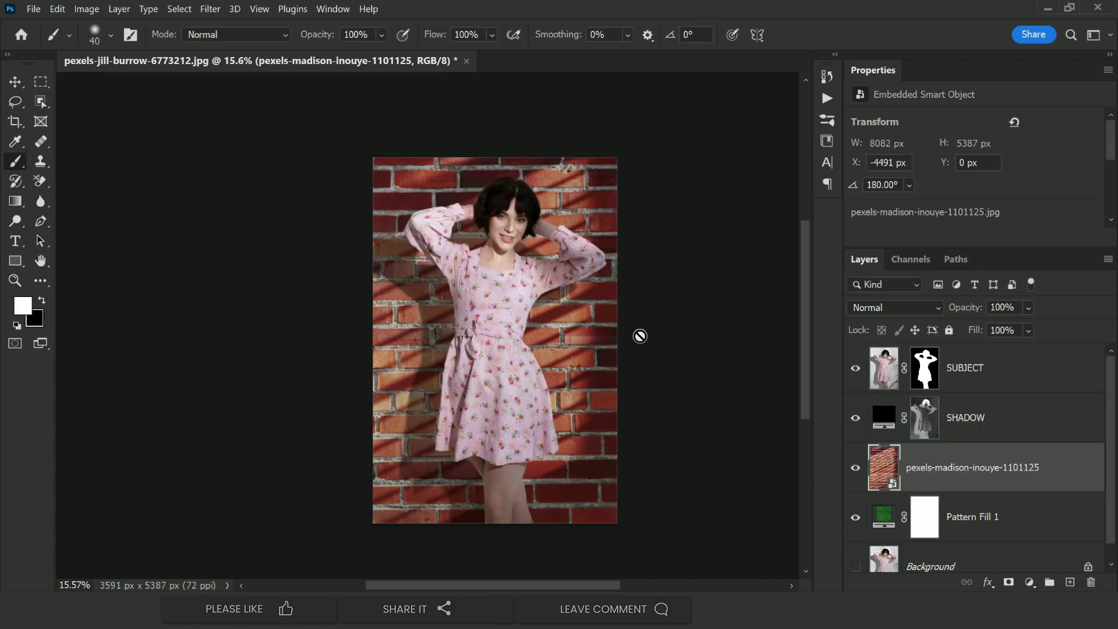
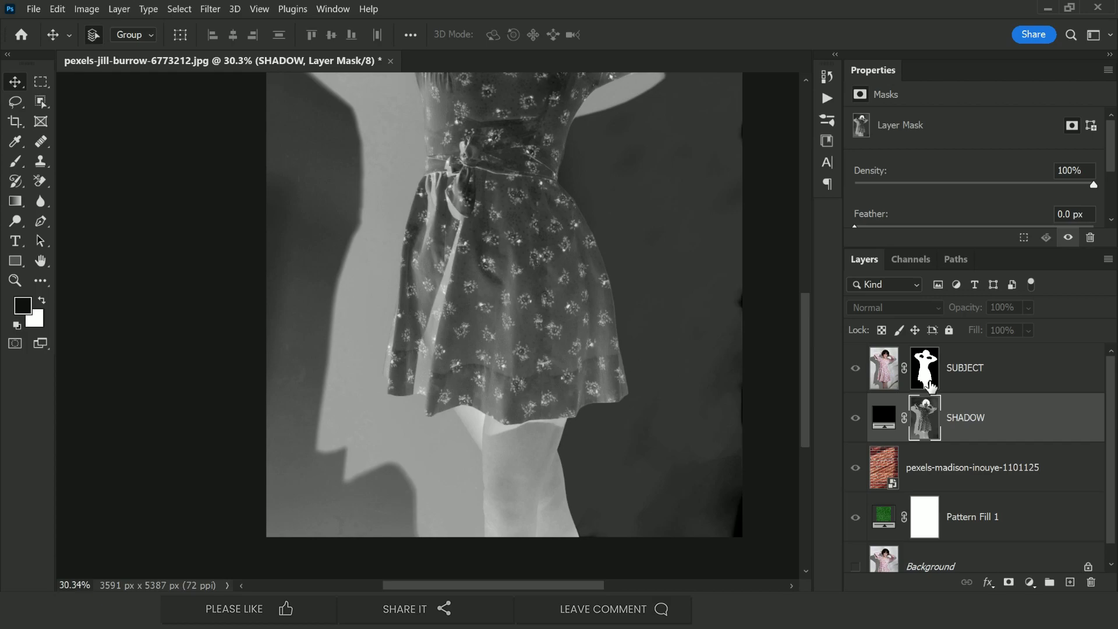
Start a Curves adjustment on the SHADOW layer mask and raise its black point to input 17
left_click(87, 9)
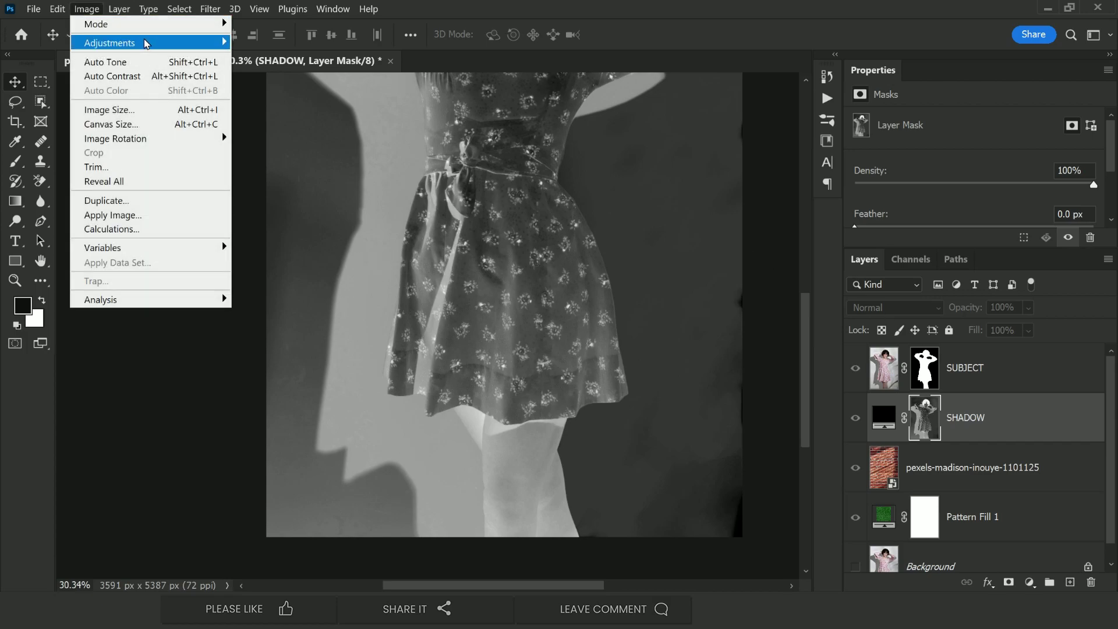
mouse_move(165, 44)
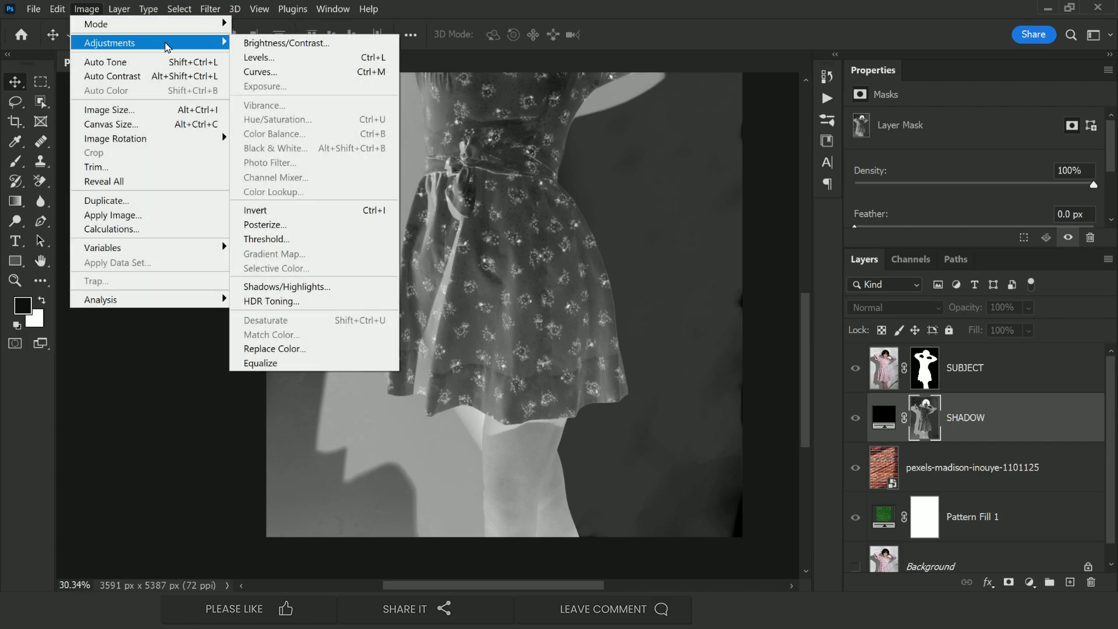
left_click(322, 73)
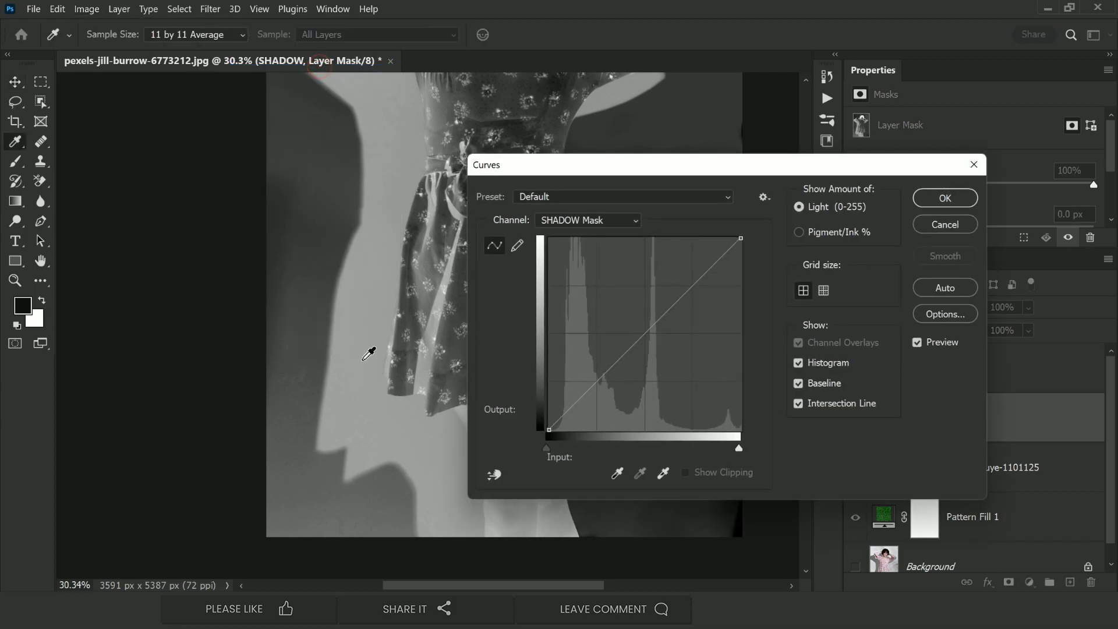
scroll(336, 339, "down", 1)
scroll(336, 339, "down", 2)
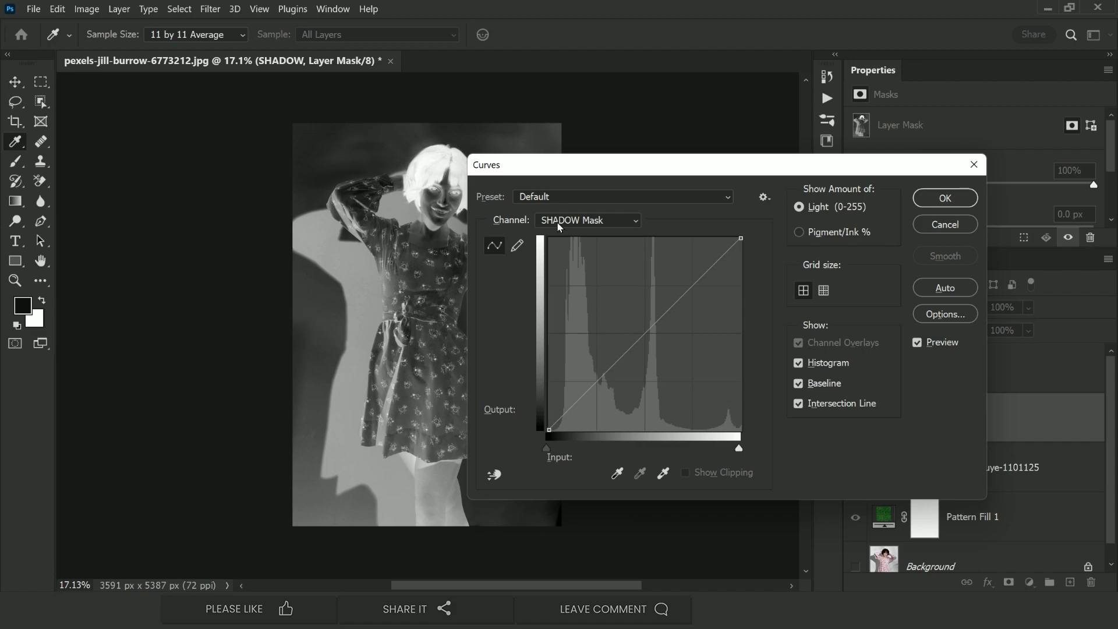
left_click_drag(684, 178, 773, 150)
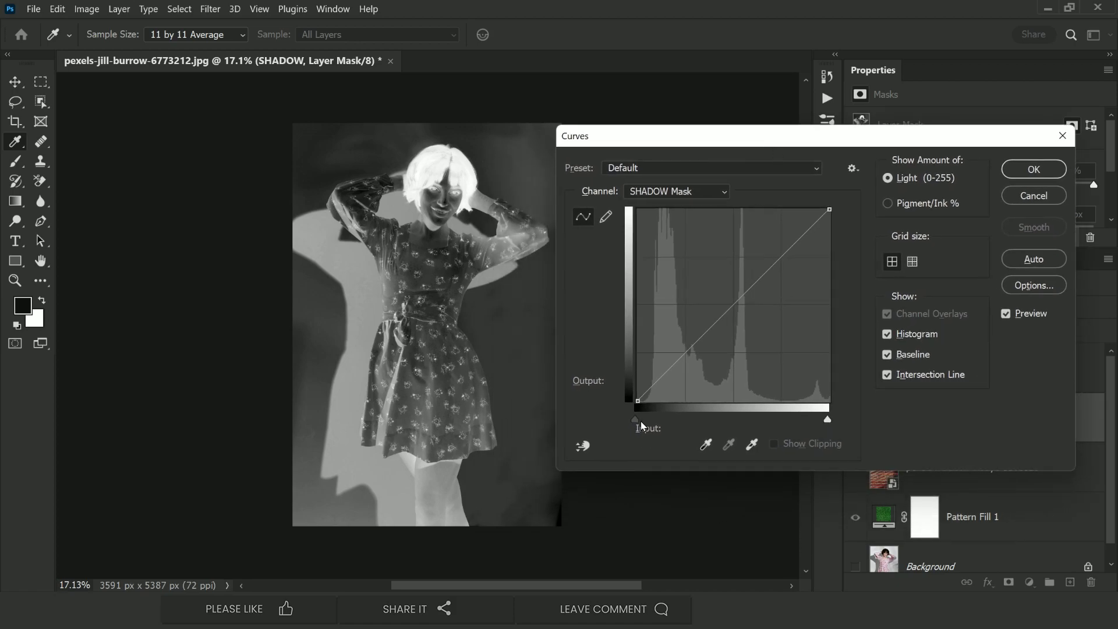
left_click(635, 421)
left_click_drag(636, 424, 652, 428)
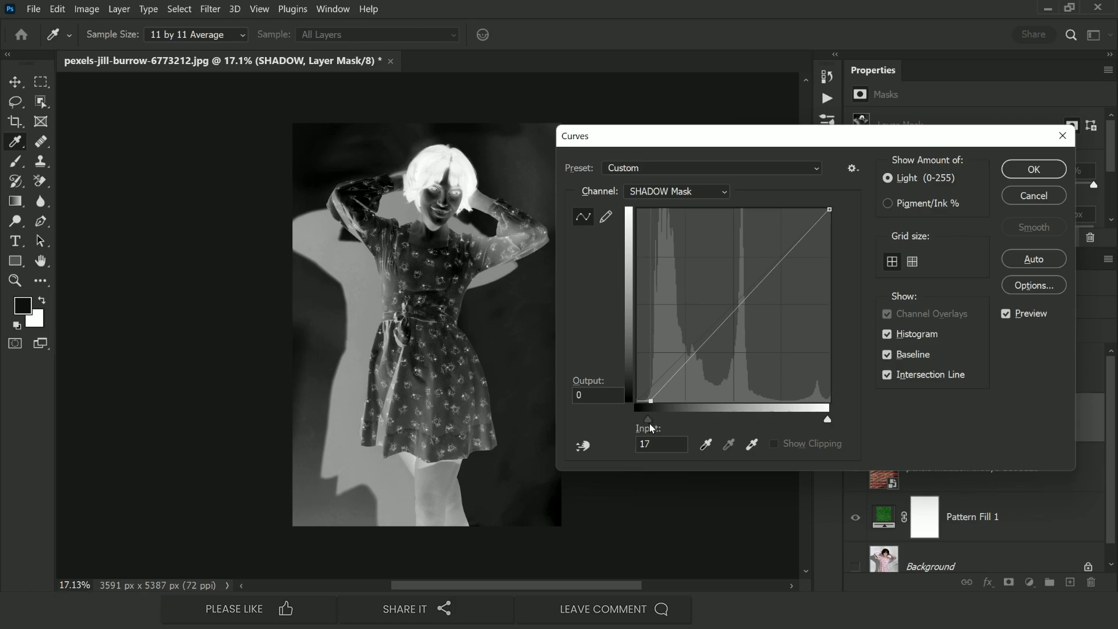
key("Tab")
Darken the sampled wall tones in the mask, raise the shadow's tone from input 133 to output 148, and apply the curve
left_click(585, 448)
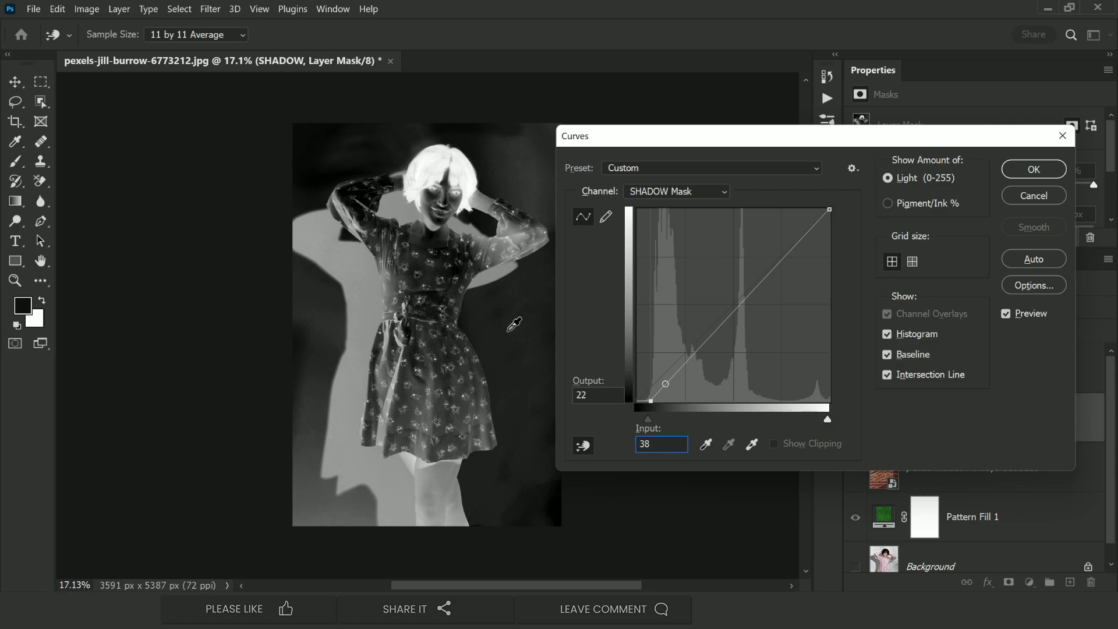
left_click_drag(316, 319, 321, 341)
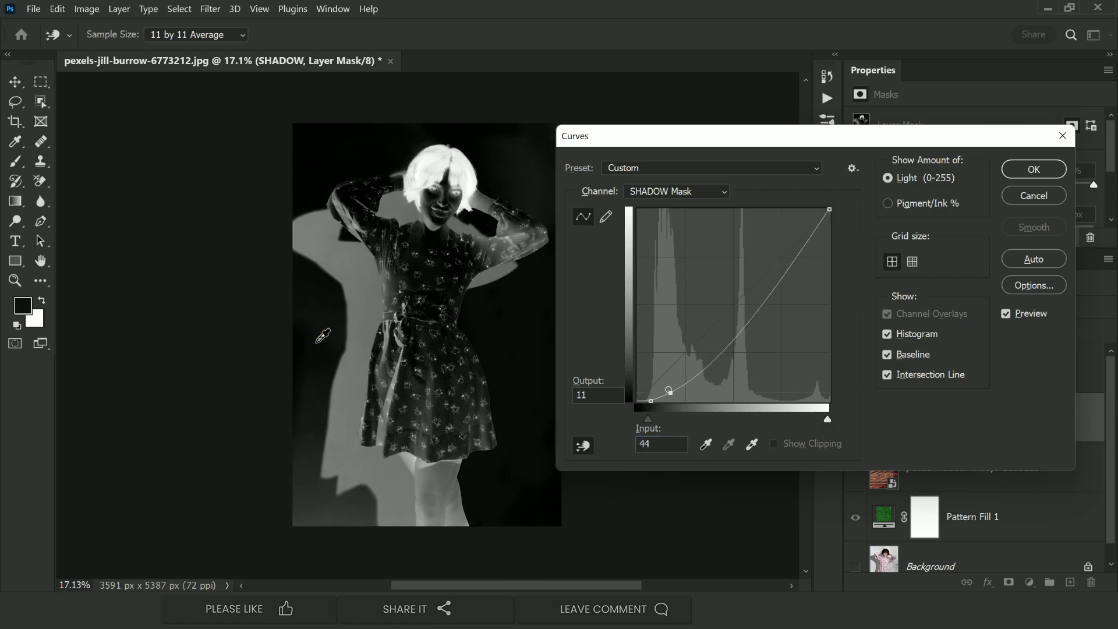
left_click_drag(313, 504, 317, 516)
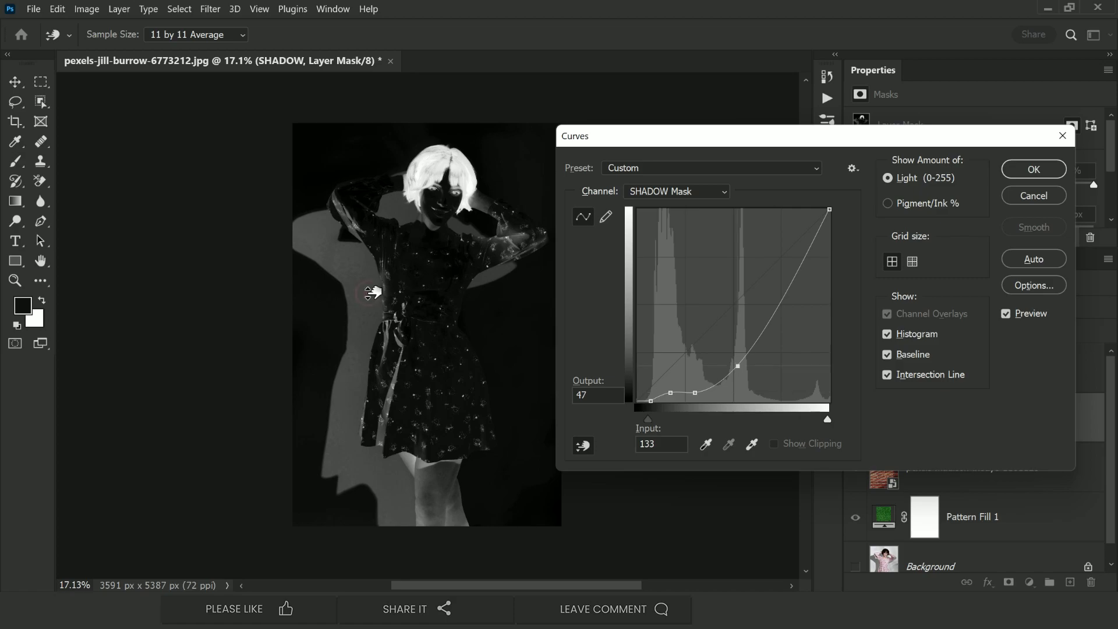
left_click_drag(373, 292, 374, 249)
left_click_drag(336, 519, 341, 525)
left_click_drag(383, 322, 377, 291)
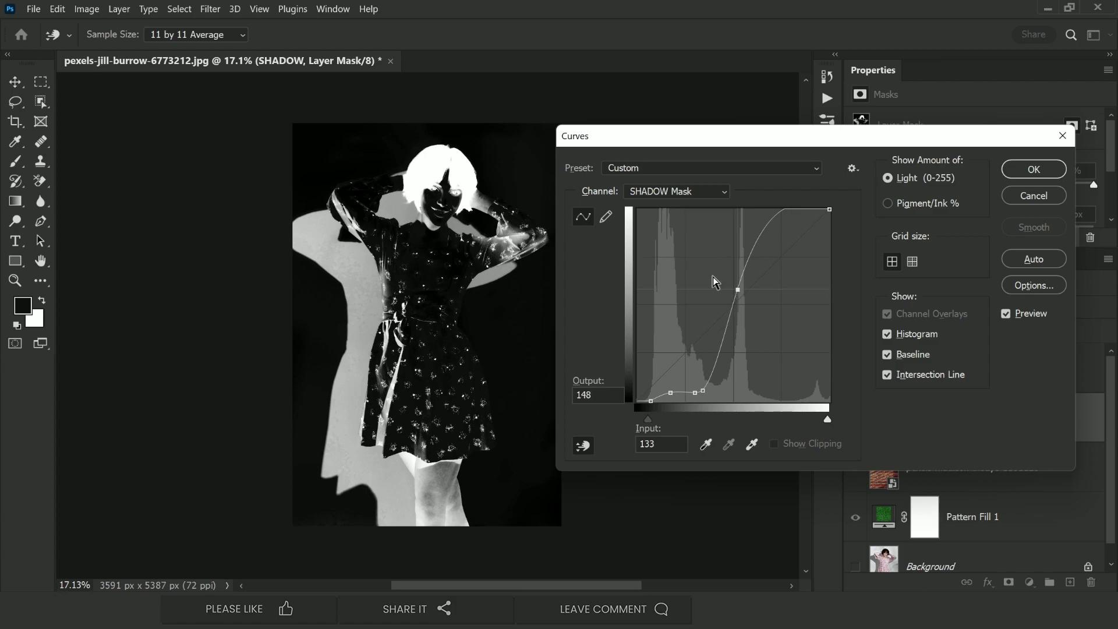
left_click(1014, 174)
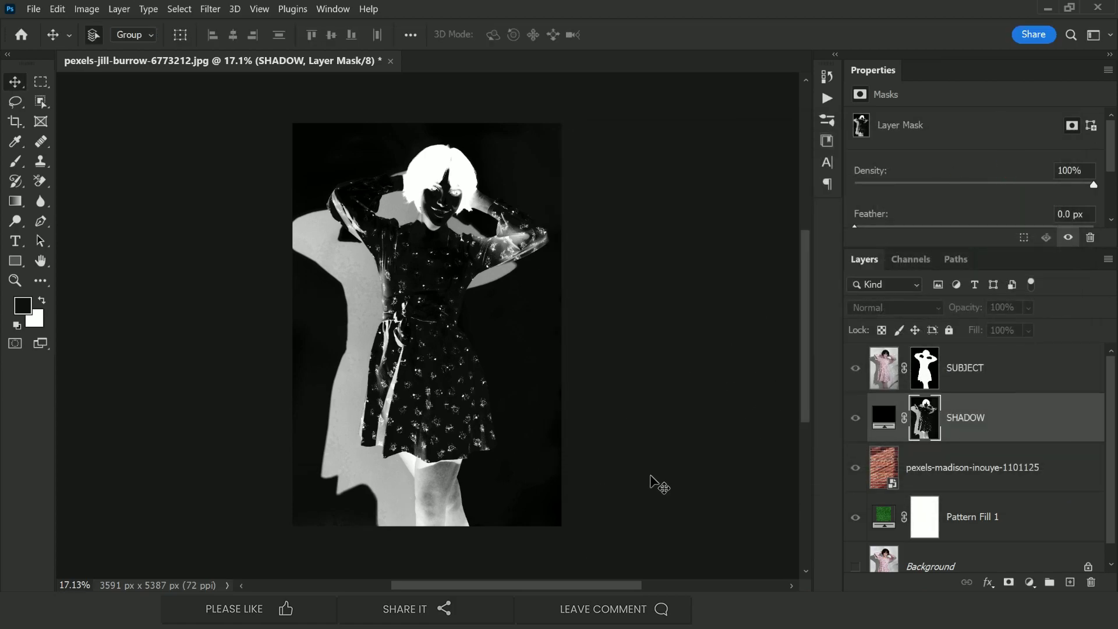
Set up the Brush tool with 20% flow, a much larger tip and Overlay mode
left_click(16, 162)
left_click(64, 164)
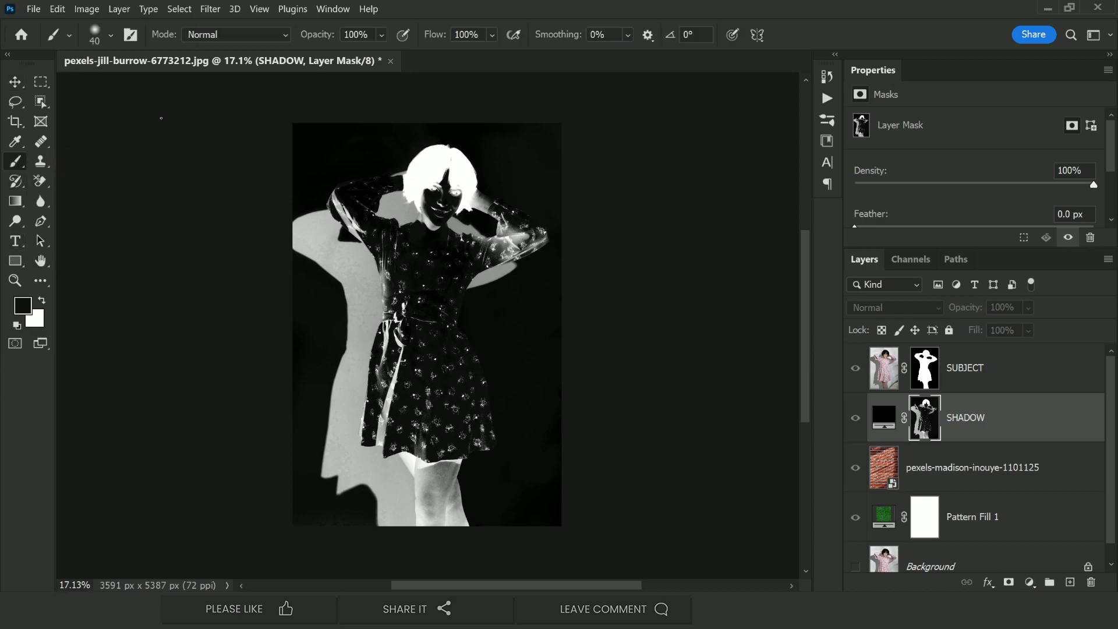
left_click_drag(433, 35, 388, 39)
key("Return")
key("bracketright")
key("bracketright")
key("bracketright")
key("bracketright")
key("bracketright")
key("bracketright")
key("bracketright")
key("bracketright")
left_click(248, 35)
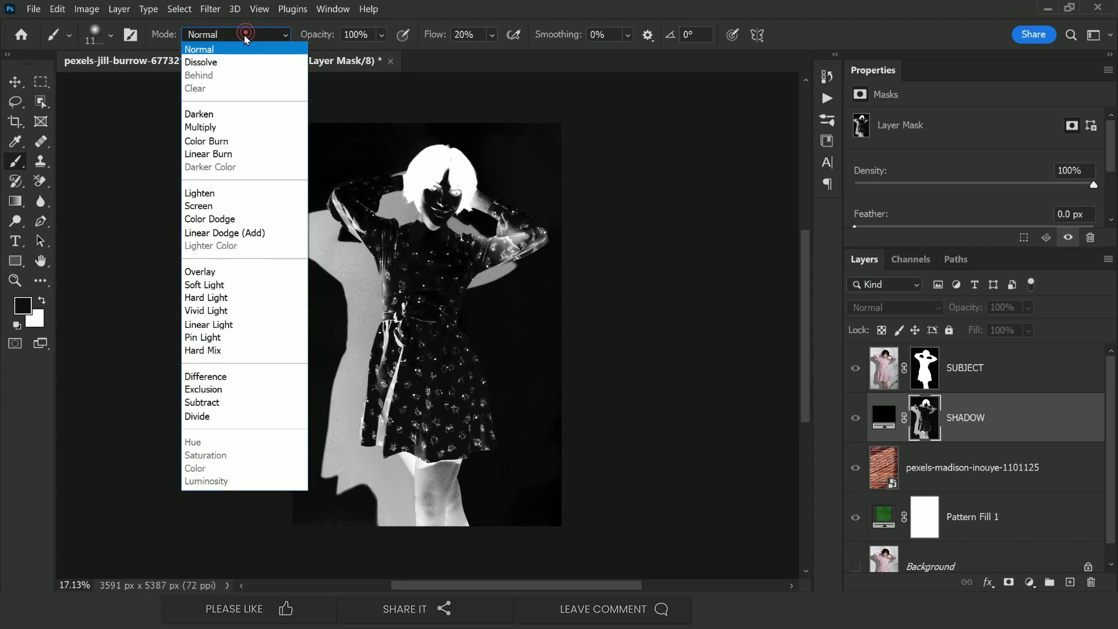
left_click(210, 269)
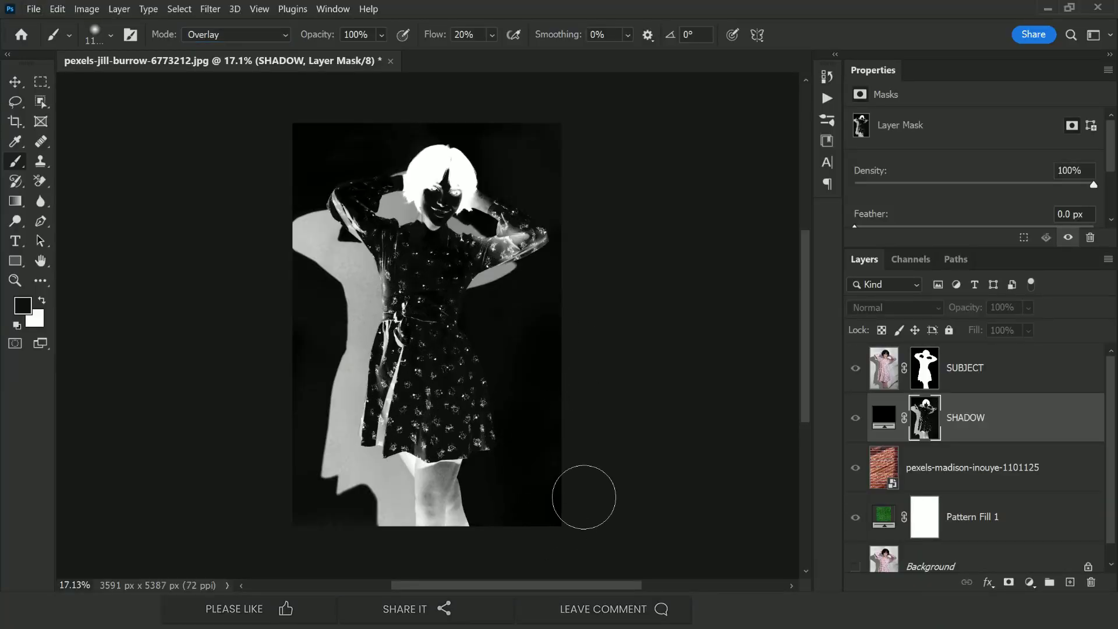
Paint black over the wall area beside the woman in the SHADOW mask to deepen its dark tones
left_click(41, 301)
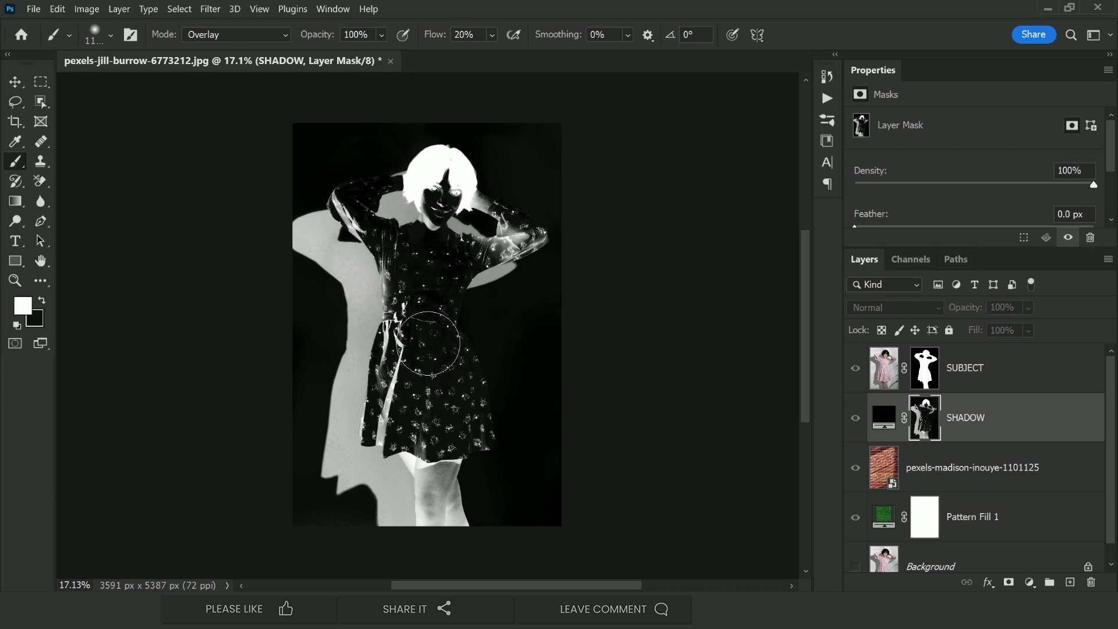
left_click(42, 301)
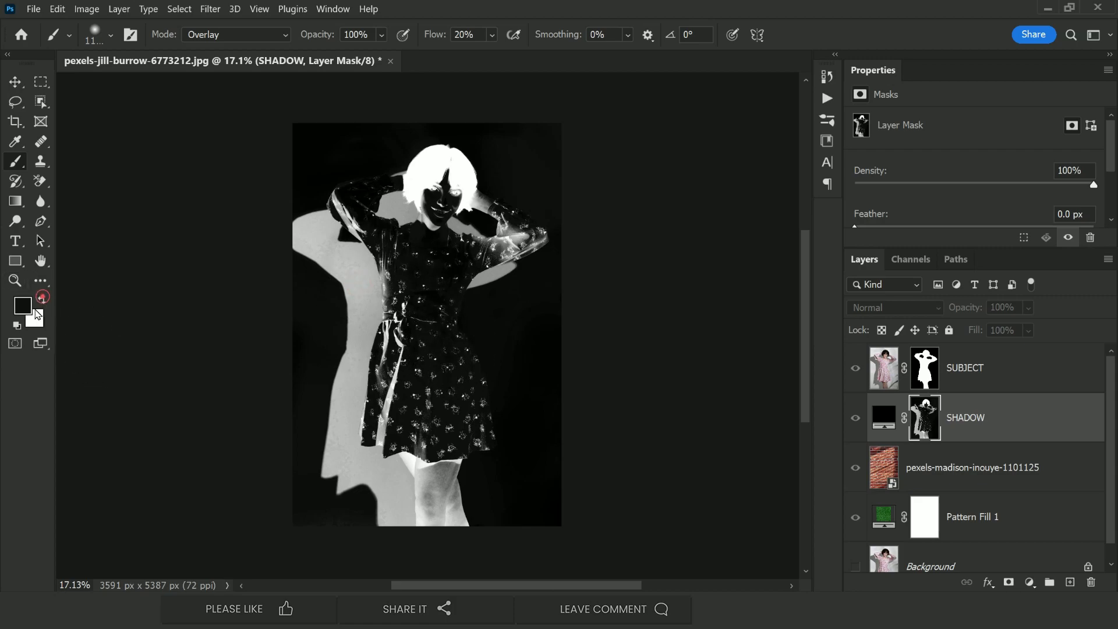
mouse_move(524, 337)
left_mouse_down()
mouse_move(549, 267)
mouse_move(559, 302)
left_mouse_up()
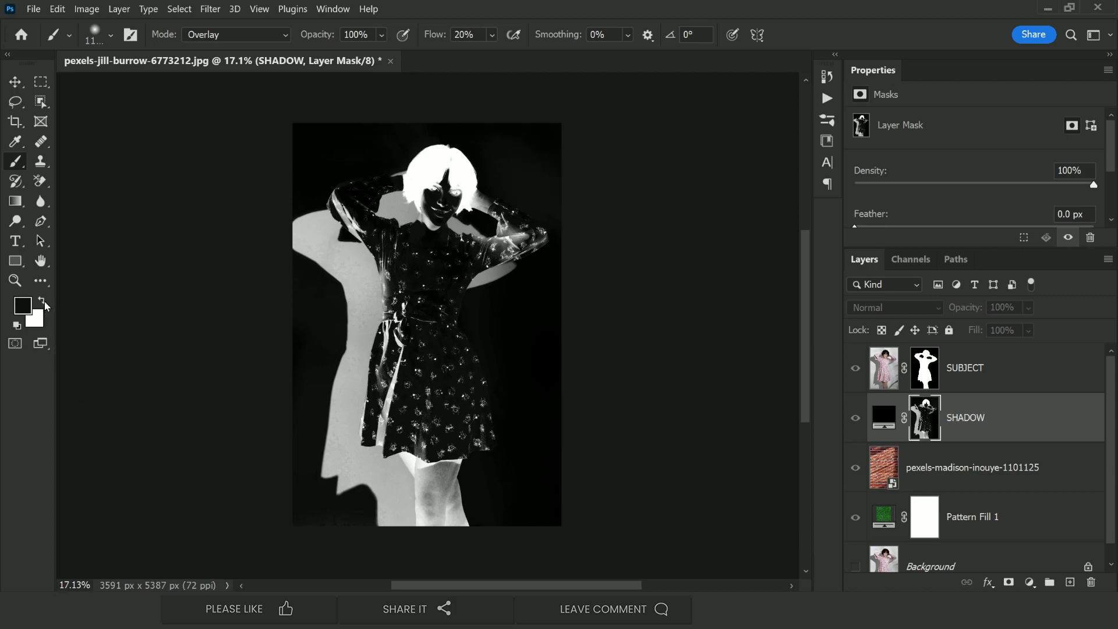
Paint white over the grey shadow silhouette in the SHADOW mask and return to the full composite view
left_click(43, 301)
mouse_move(343, 434)
left_mouse_down()
mouse_move(413, 486)
mouse_move(376, 326)
mouse_move(407, 245)
mouse_move(332, 244)
mouse_move(408, 326)
mouse_move(431, 477)
mouse_move(326, 244)
mouse_move(407, 227)
mouse_move(491, 265)
mouse_move(494, 387)
mouse_move(524, 354)
mouse_move(497, 317)
mouse_move(500, 339)
mouse_move(476, 313)
mouse_move(507, 313)
mouse_move(443, 337)
mouse_move(458, 303)
left_mouse_up()
scroll(501, 344, "up", 5)
scroll(457, 303, "down", 6)
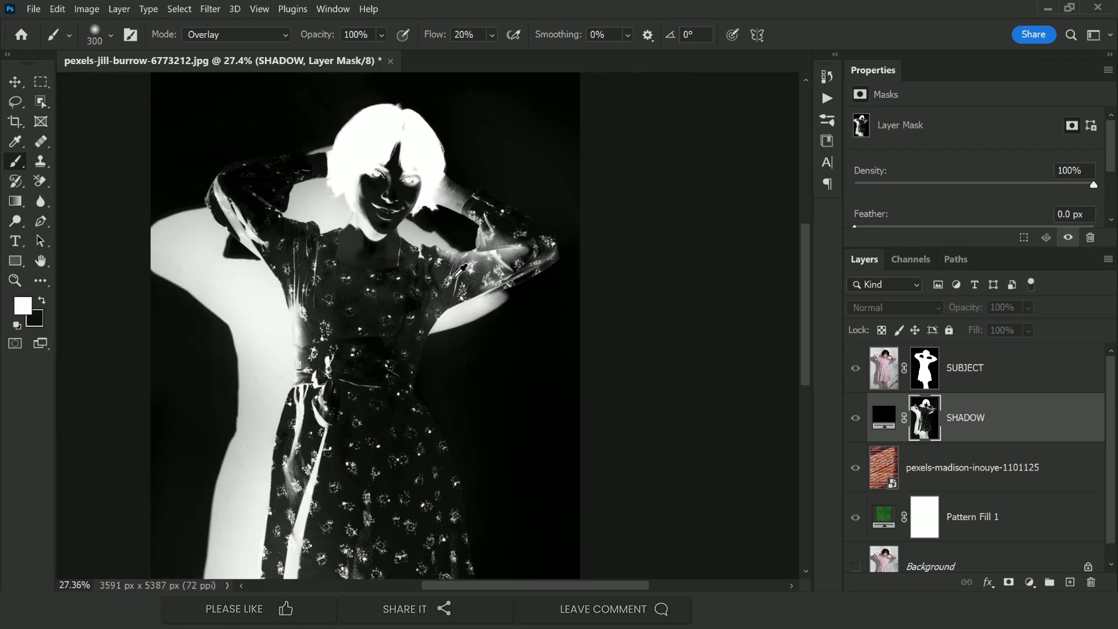
scroll(429, 327, "up", 1)
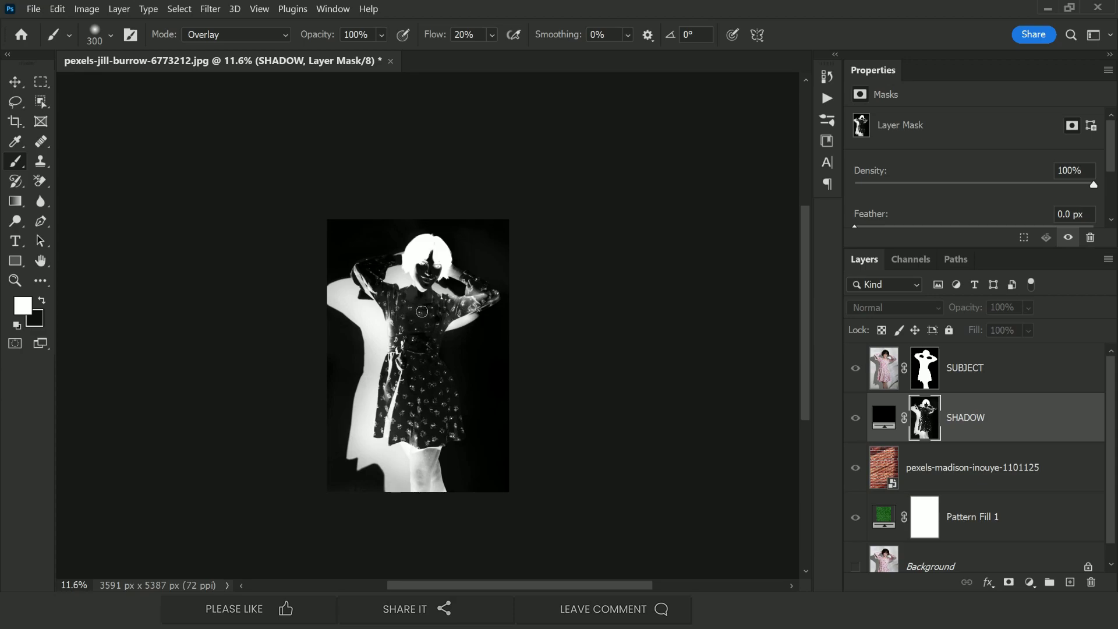
scroll(420, 298, "up", 4)
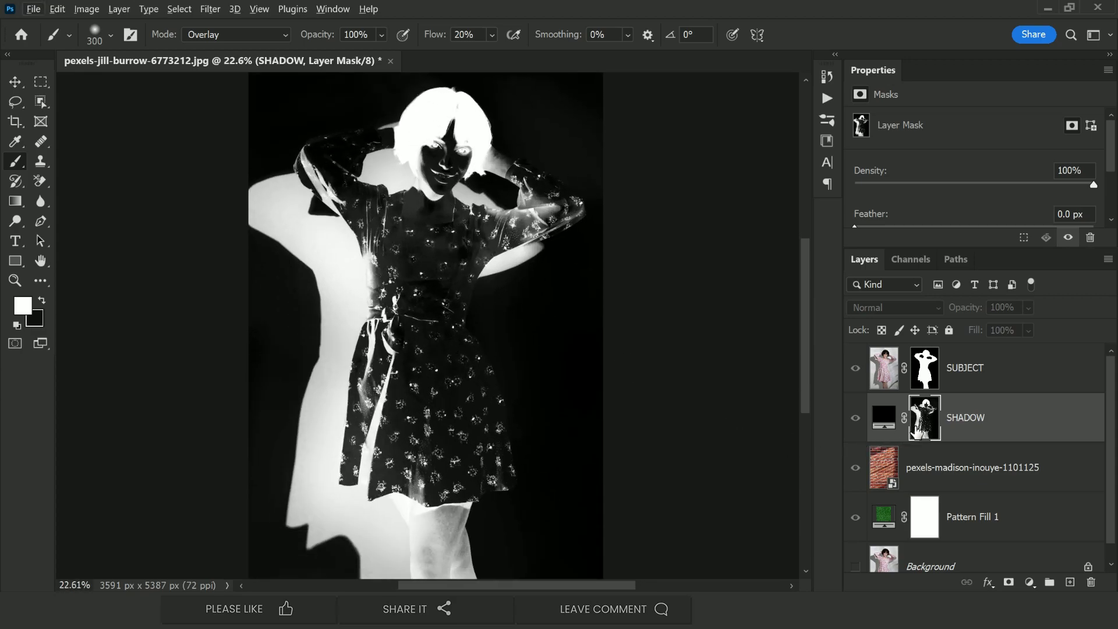
left_click(924, 430, "alt")
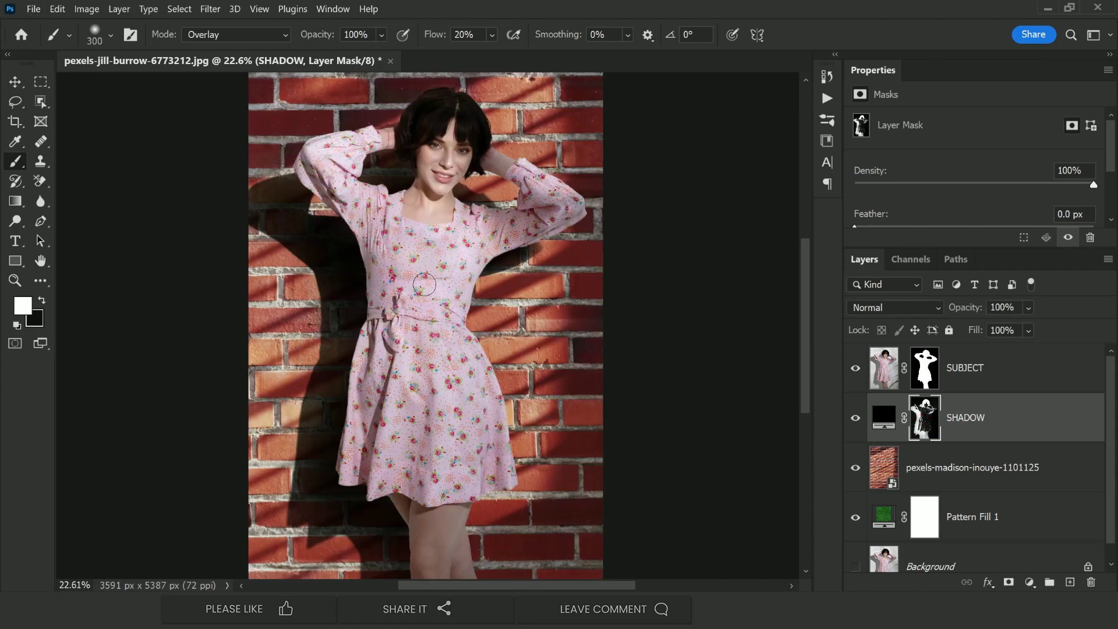
scroll(448, 245, "down", 2)
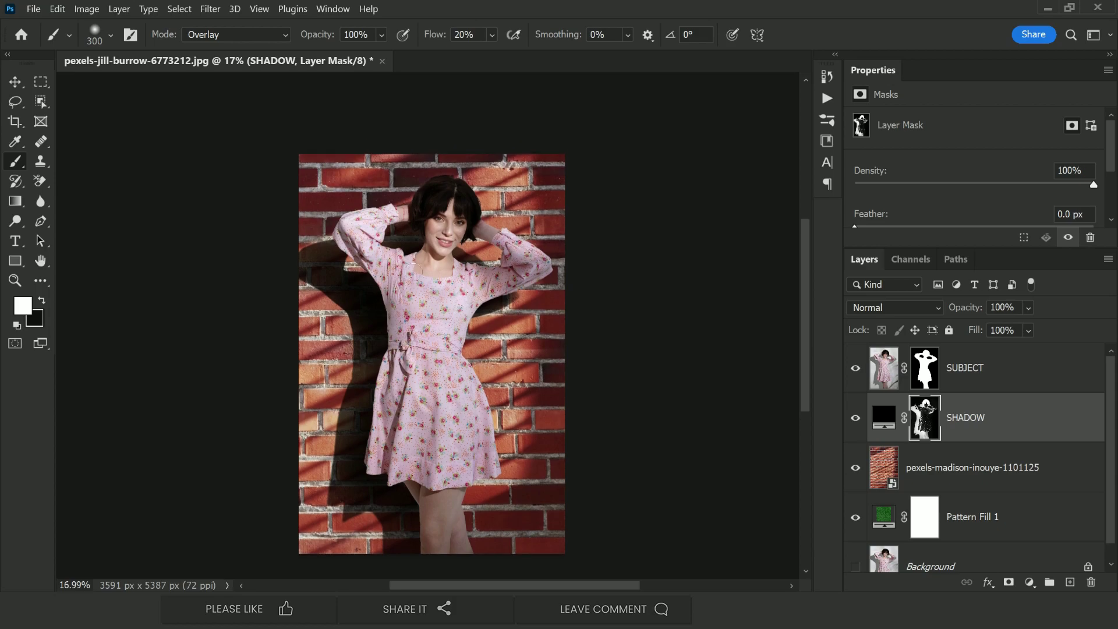
scroll(458, 188, "up", 1)
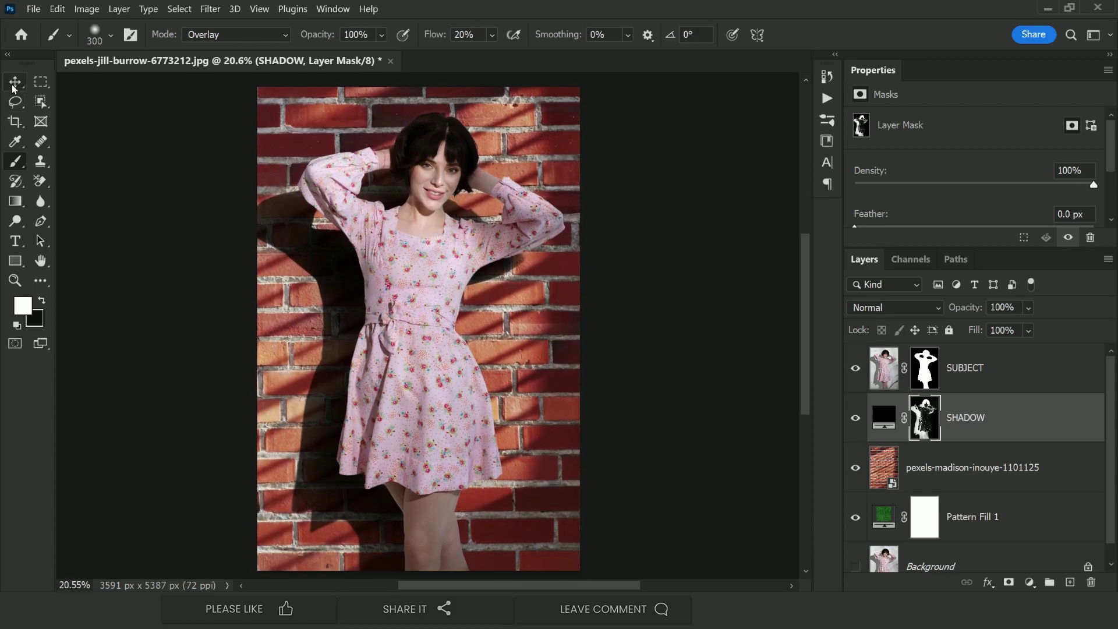
Add a Curves adjustment layer directly above the SUBJECT layer
left_click(15, 86)
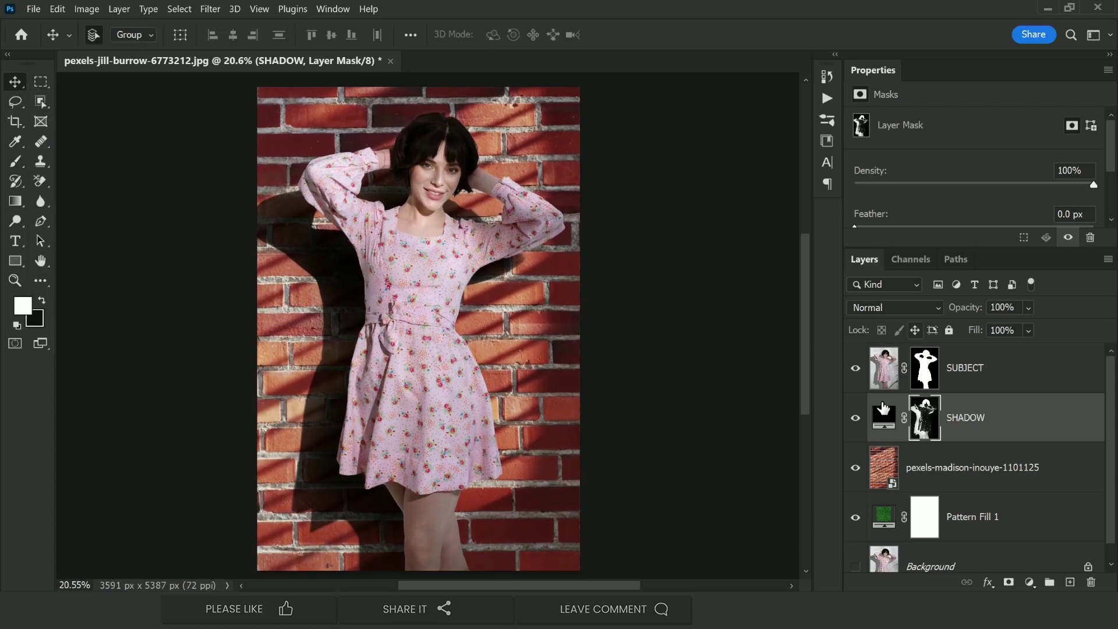
scroll(699, 370, "down", 1)
left_click(968, 380)
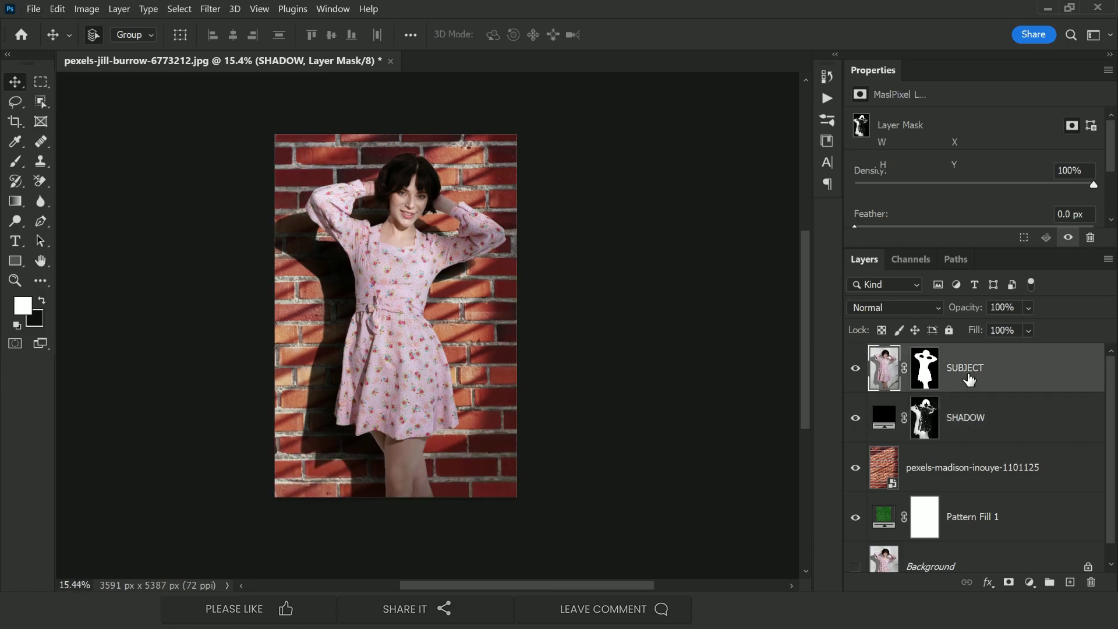
left_click(1031, 582)
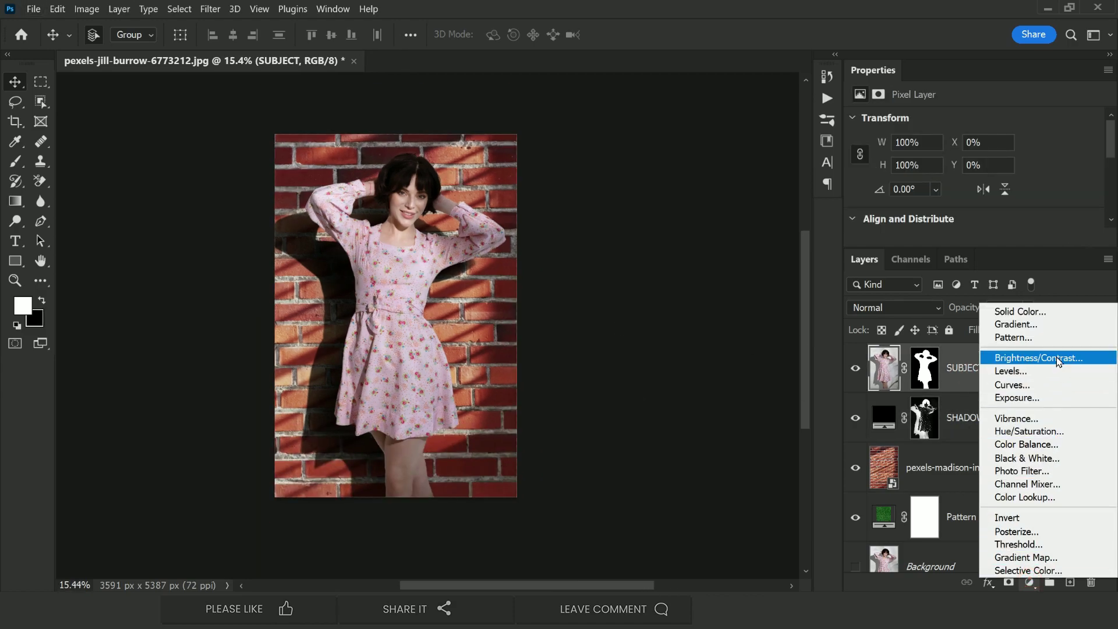
left_click(1055, 386)
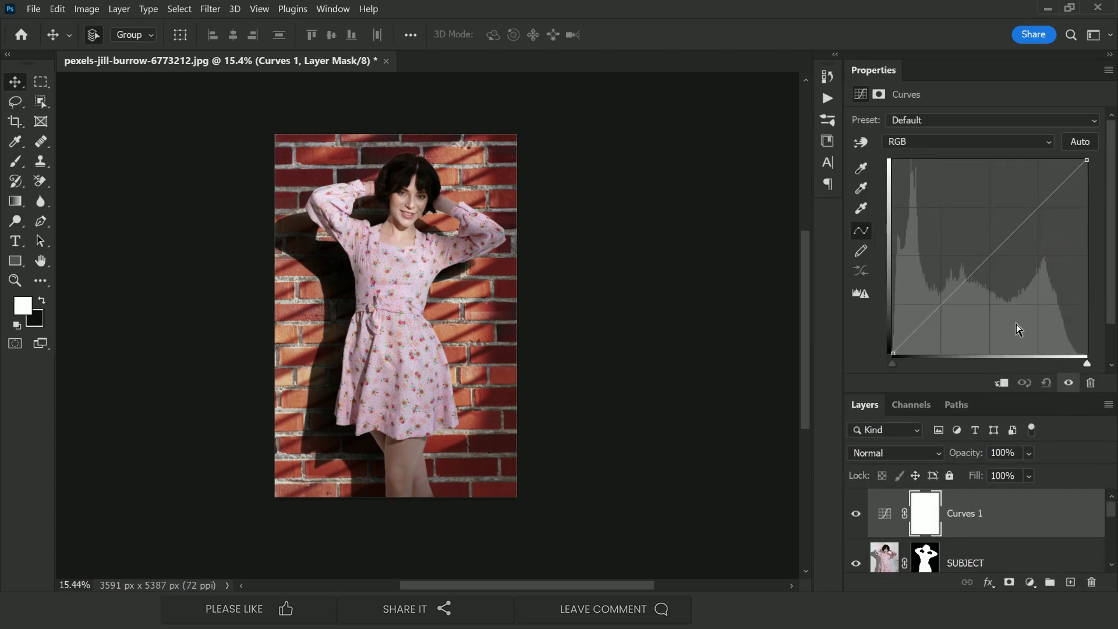
Shape the new curve with on-image sampling, lifting the leg's tones and pulling down the darker tones on the face
key("ctrl+plus")
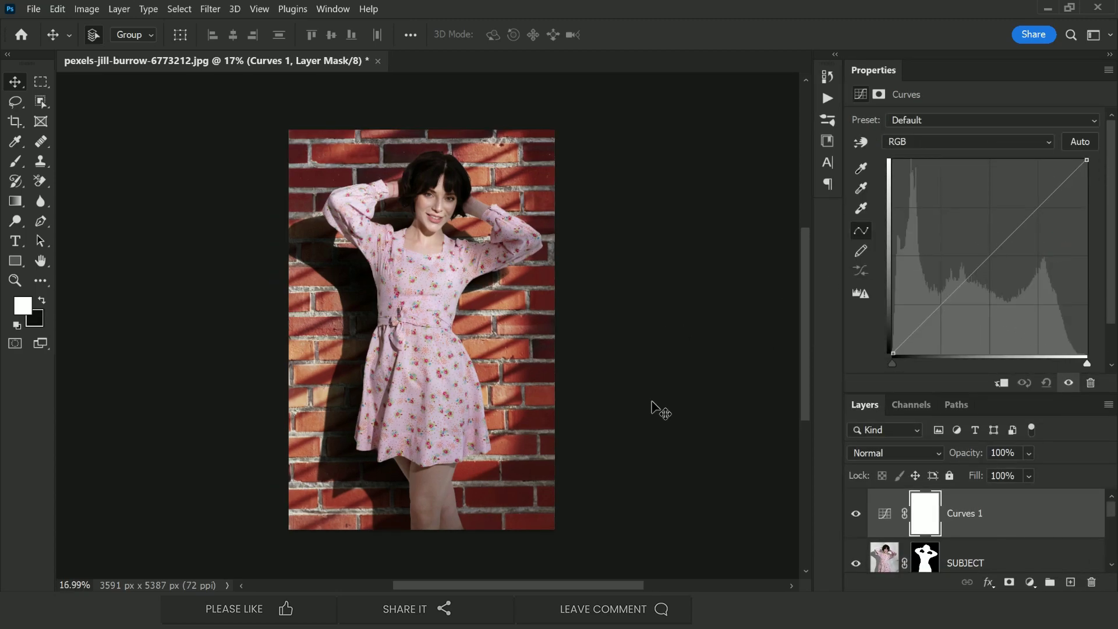
left_click(863, 143)
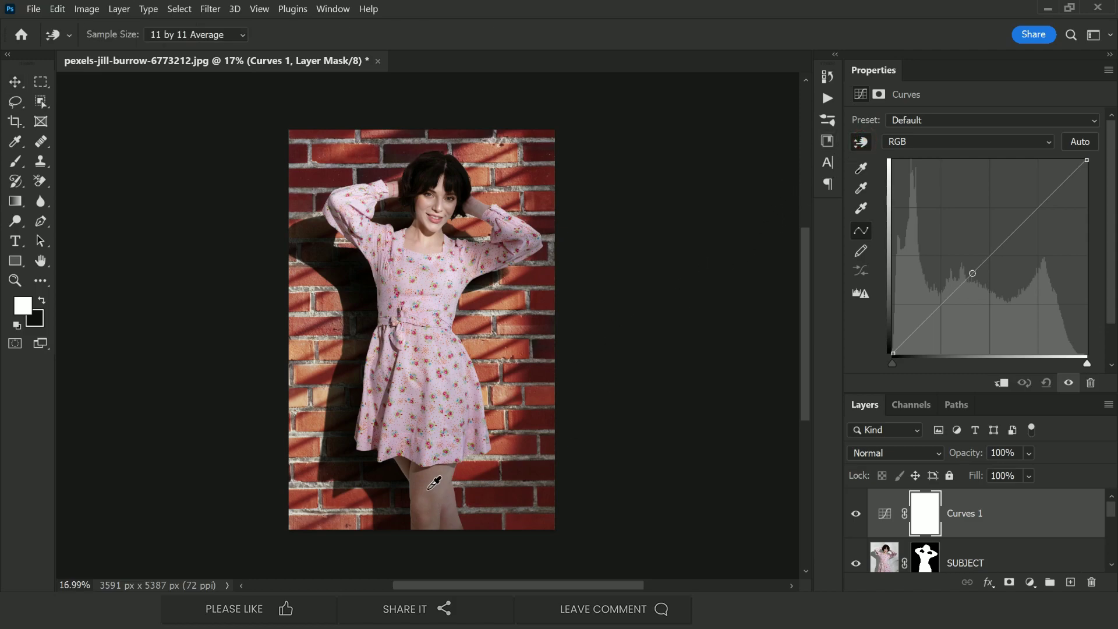
left_click_drag(434, 483, 434, 471)
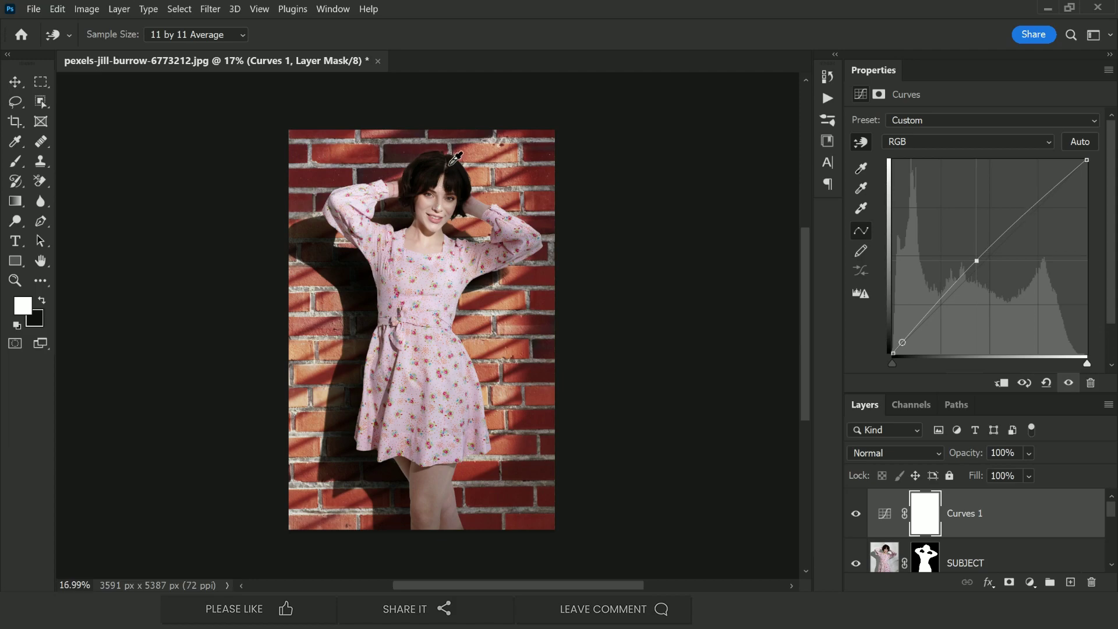
left_click_drag(423, 201, 427, 210)
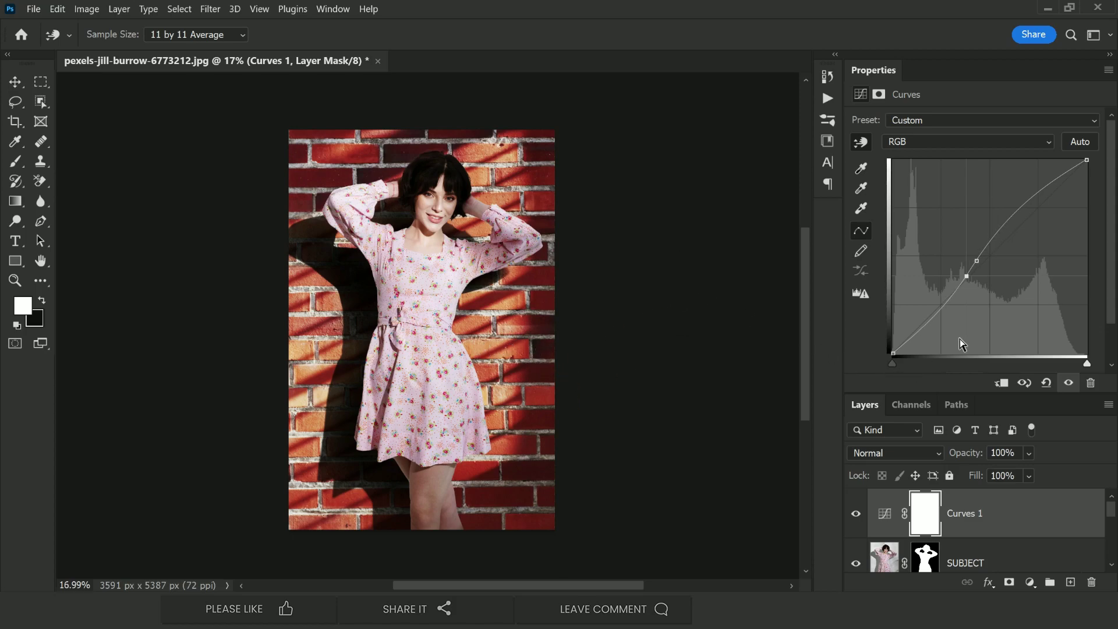
Clip the Curves 1 adjustment to the SUBJECT layer and set its blend mode to Luminosity
left_click(1004, 383)
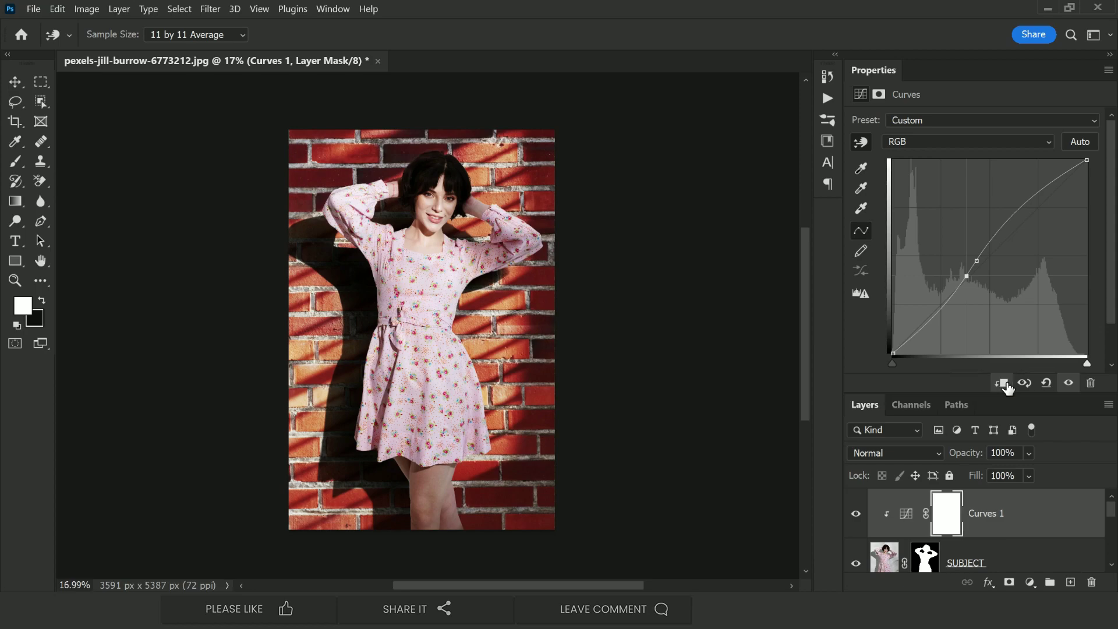
scroll(1111, 291, "down", 2)
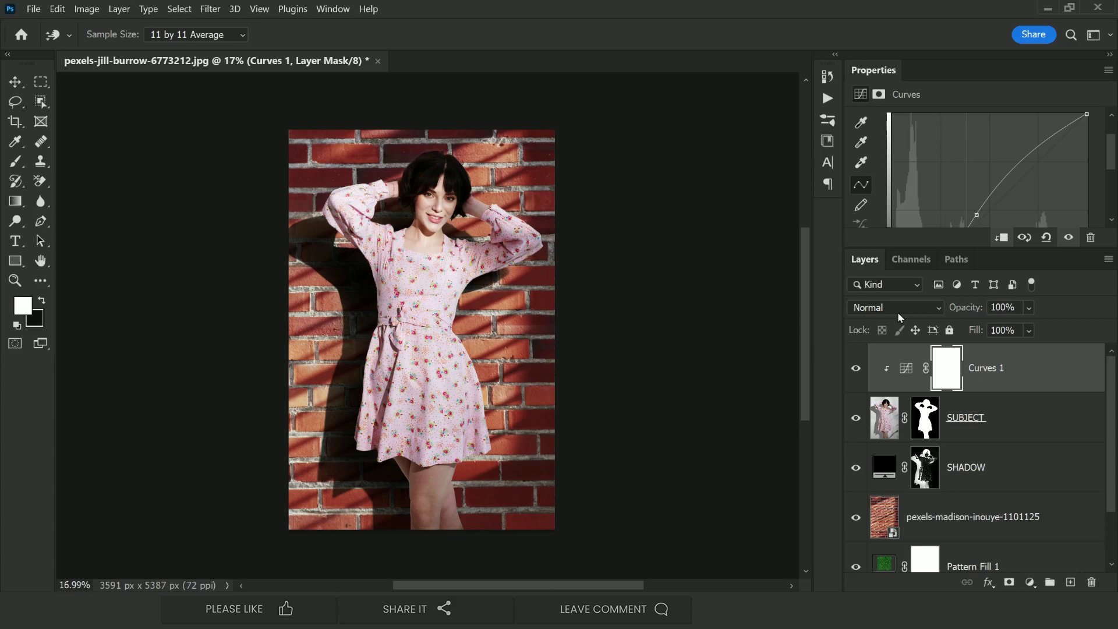
left_click(898, 317)
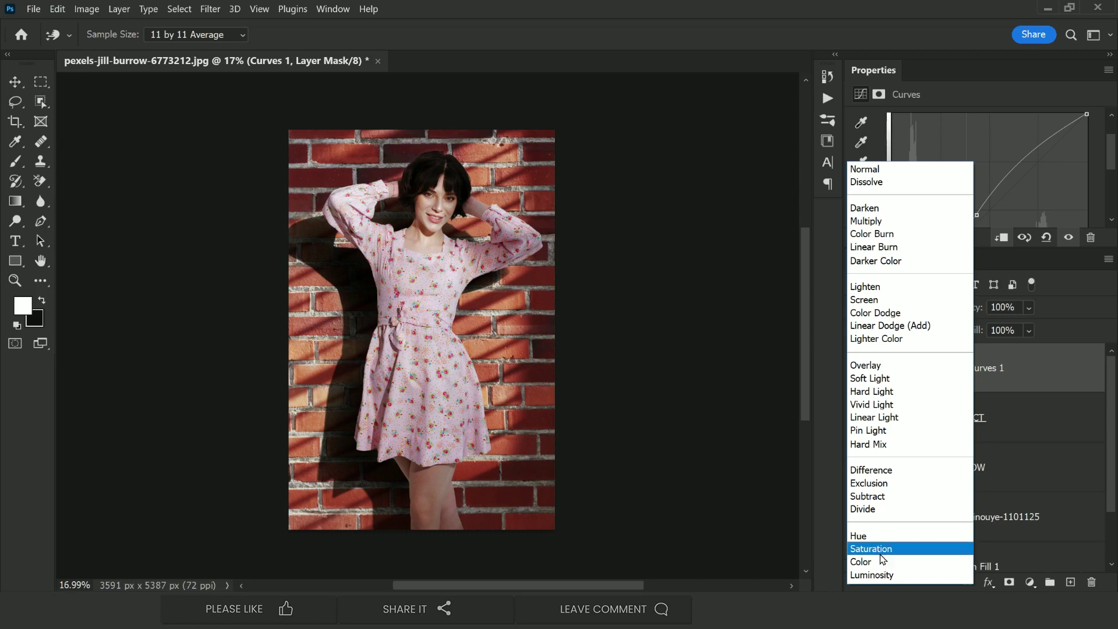
left_click(880, 574)
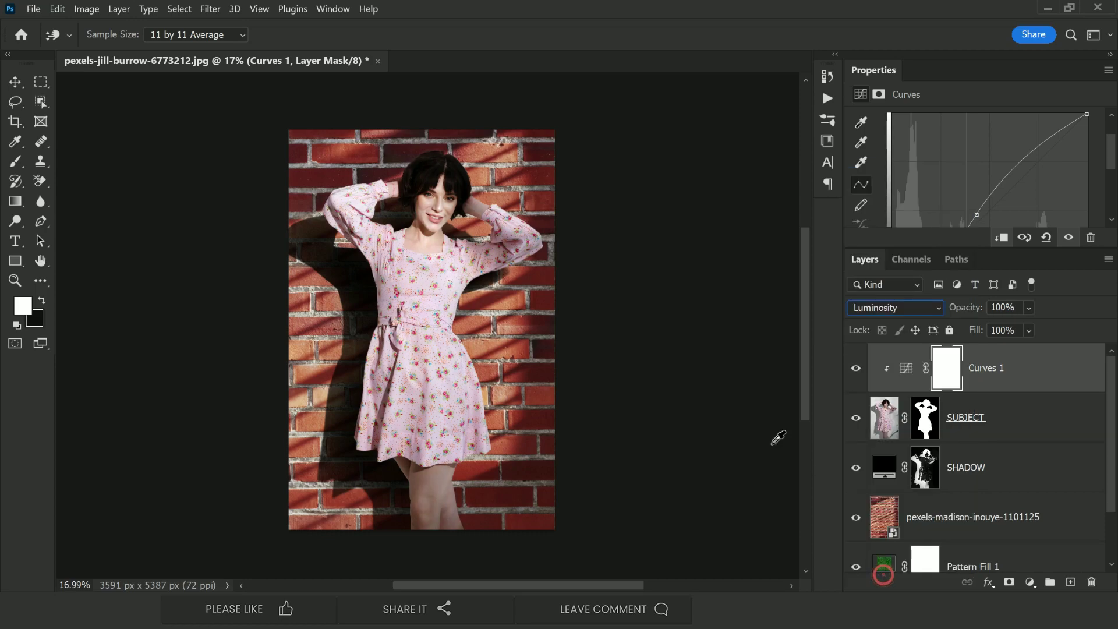
Toggle the Curves 1 adjustment's visibility to compare the subject with and without the tonal change
left_click(855, 373)
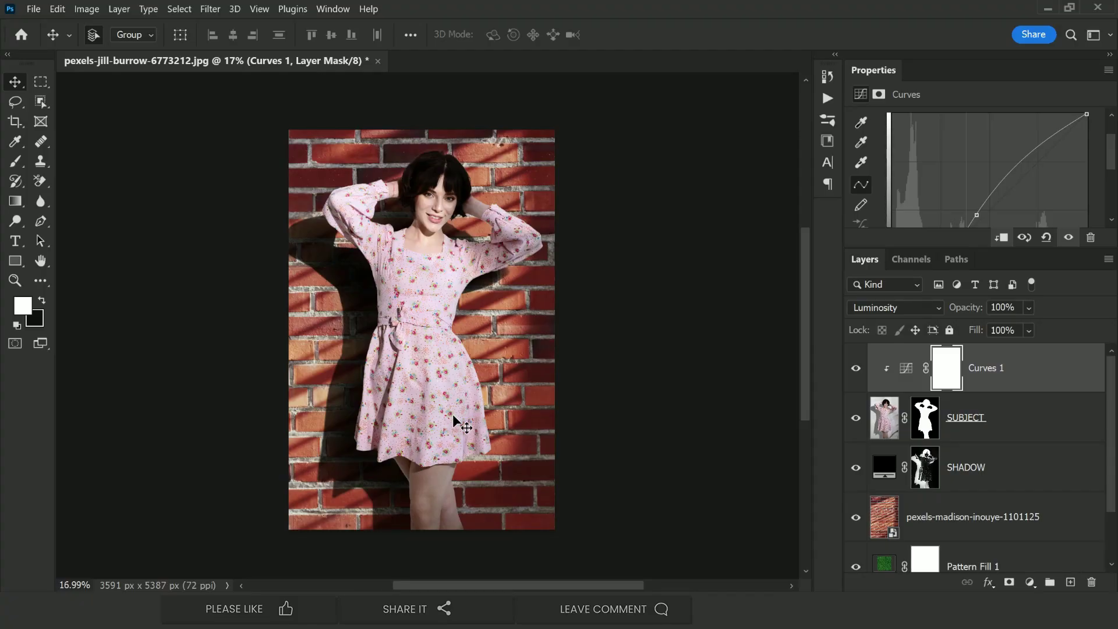
Try reddish and blue fill colours for the SHADOW layer, settling on the near-black 080808
scroll(886, 432, "down", 1)
double_click(885, 422)
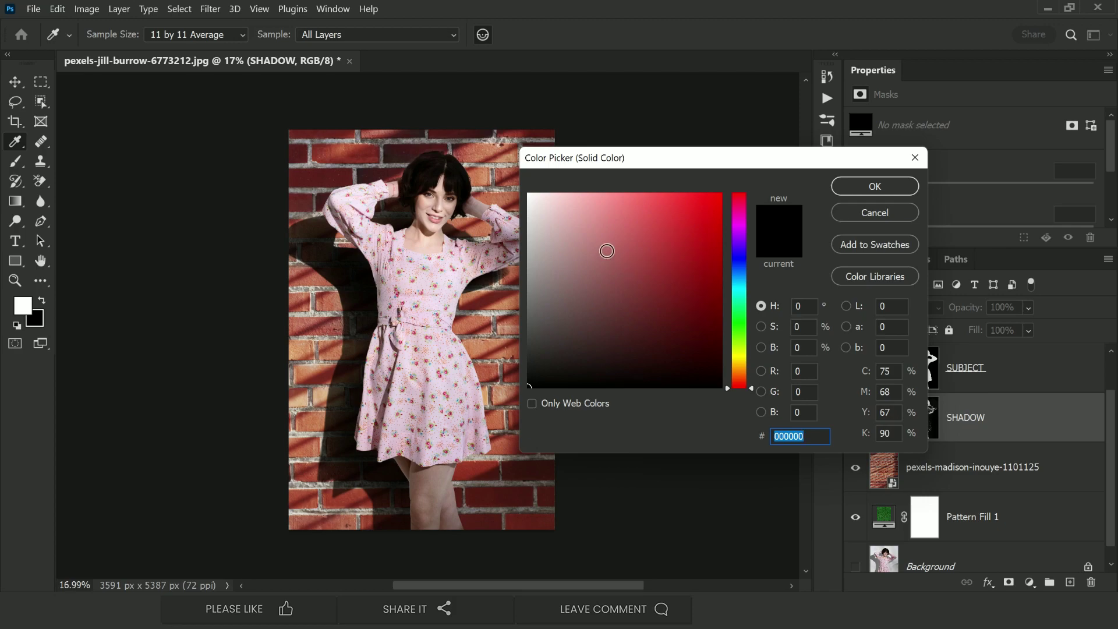
left_click(650, 325)
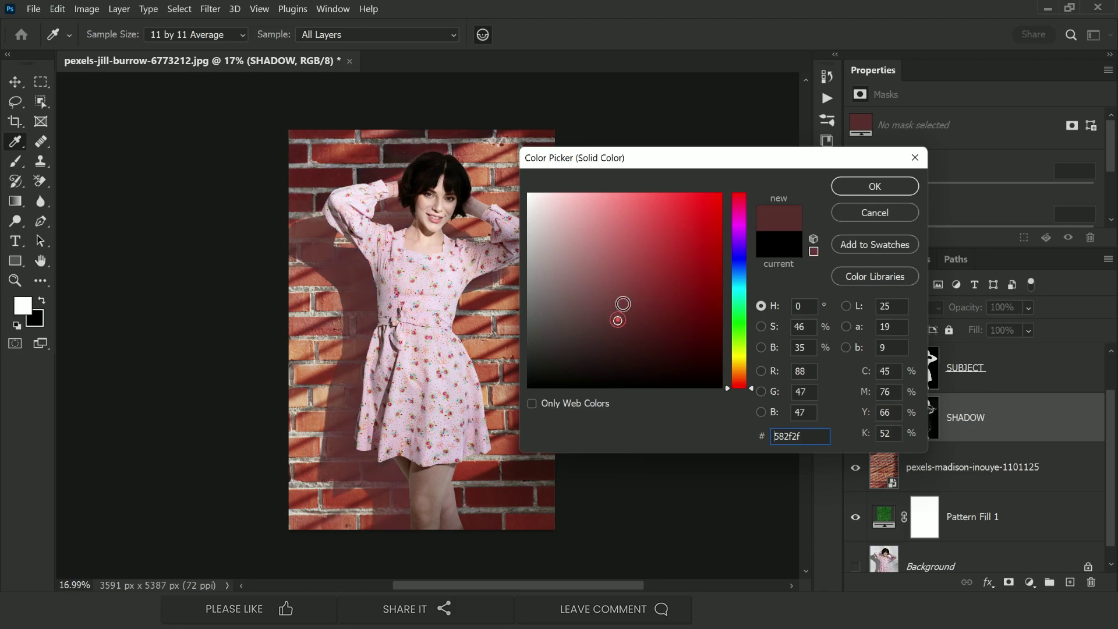
left_click(686, 219)
left_click(739, 254)
left_click(677, 315)
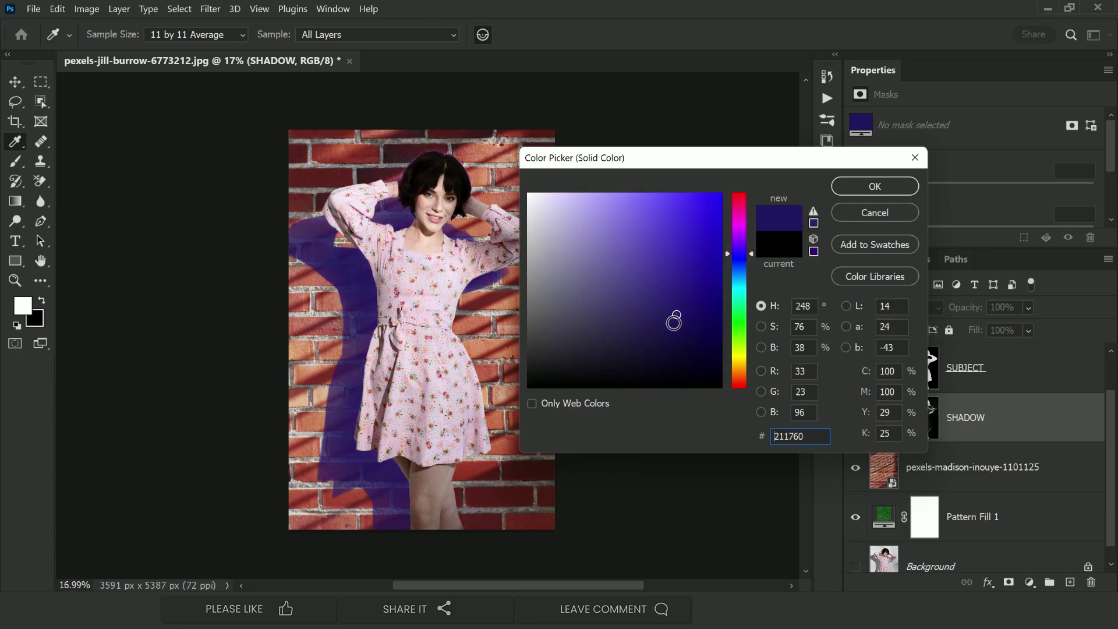
left_click(743, 367)
left_click(611, 326)
left_click_drag(739, 245, 734, 178)
mouse_move(606, 296)
left_mouse_down()
mouse_move(609, 344)
mouse_move(609, 333)
mouse_move(539, 357)
mouse_move(529, 386)
left_mouse_up()
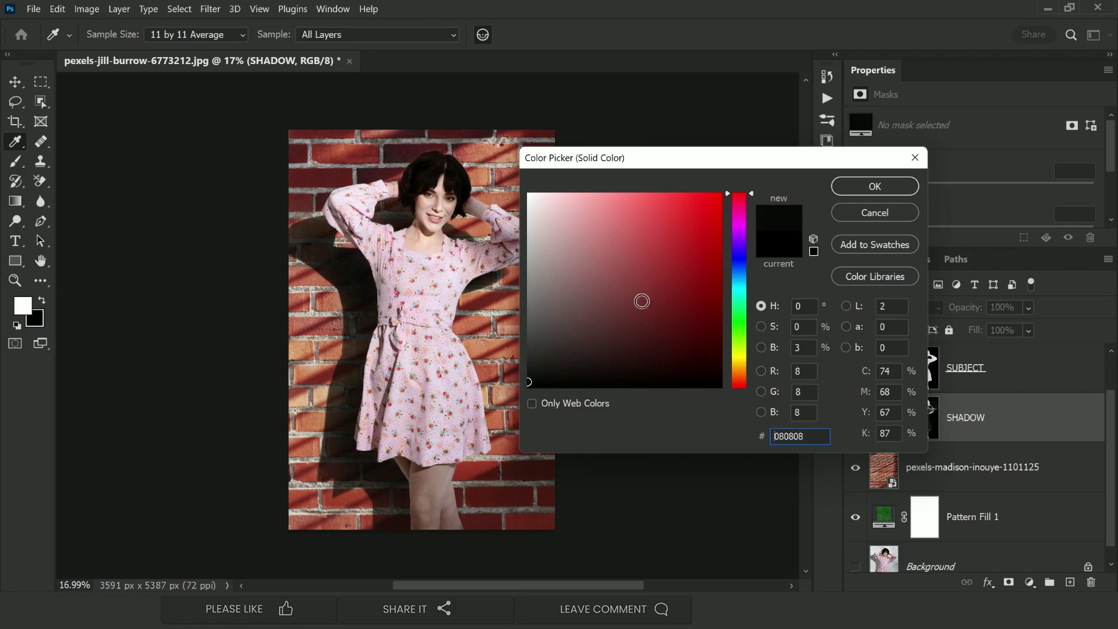
left_click(858, 193)
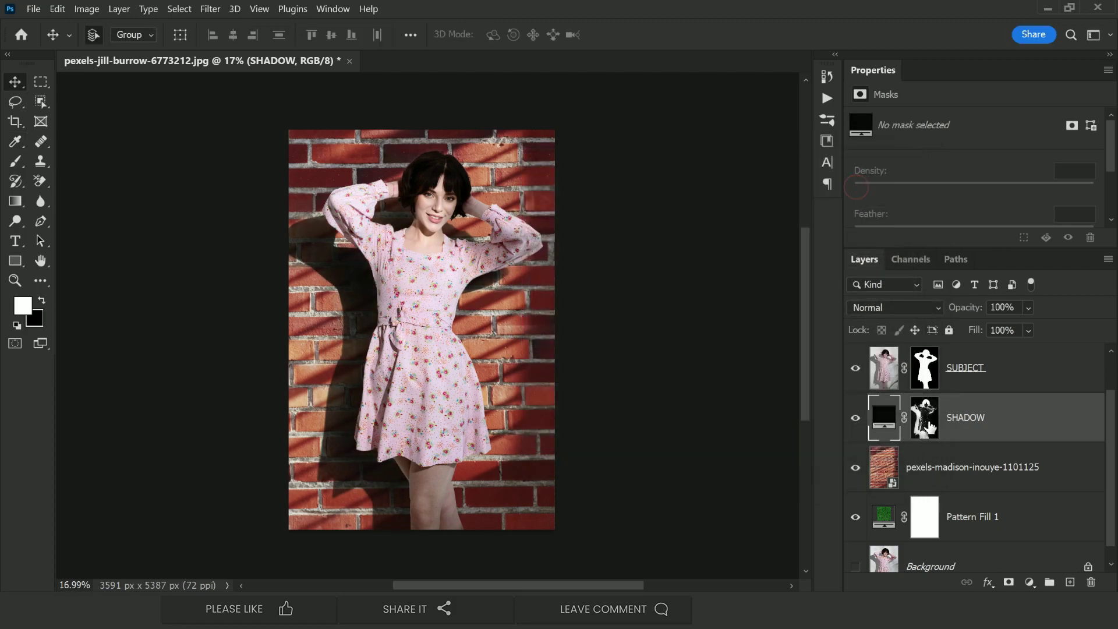
Set the SHADOW layer's blend mode to Multiply and compare the composite with the layer hidden and shown
left_click(924, 309)
left_click(894, 222)
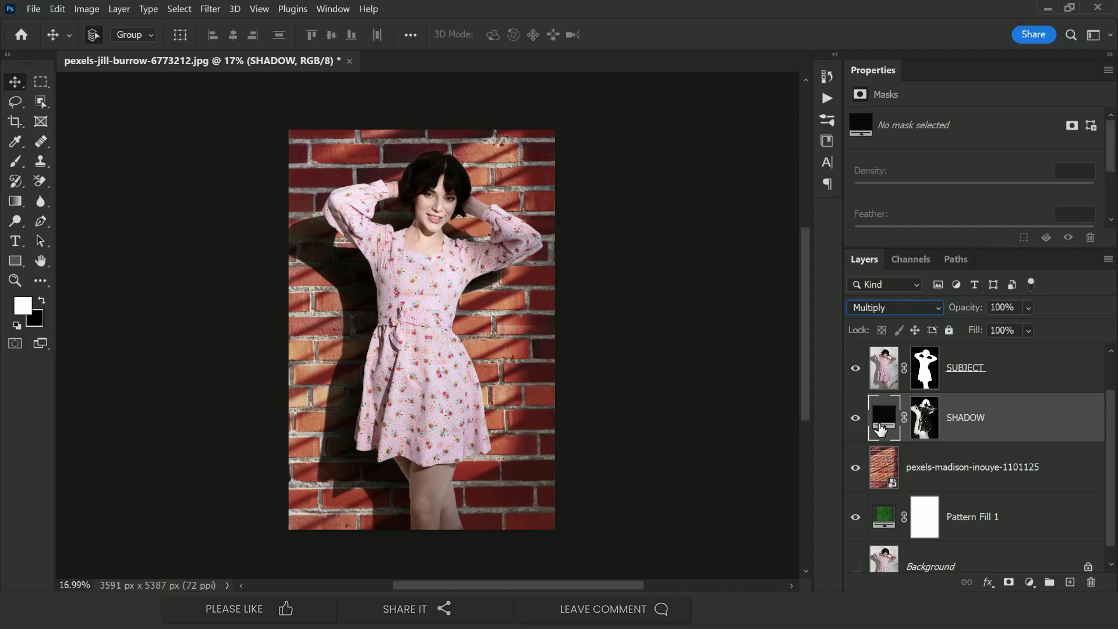
left_click(855, 418)
left_click(855, 419)
left_click(855, 419)
left_click(856, 419)
Set the SHADOW layer's solid fill colour to the dark grey 252525
double_click(883, 420)
left_click_drag(568, 339, 528, 354)
left_click(527, 359)
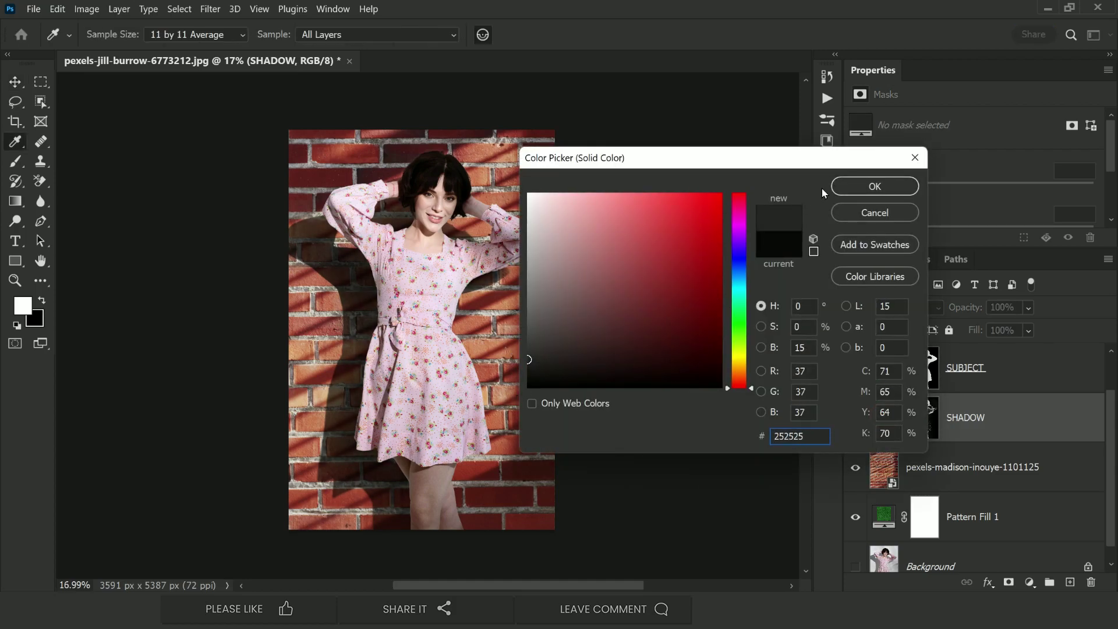
left_click(850, 187)
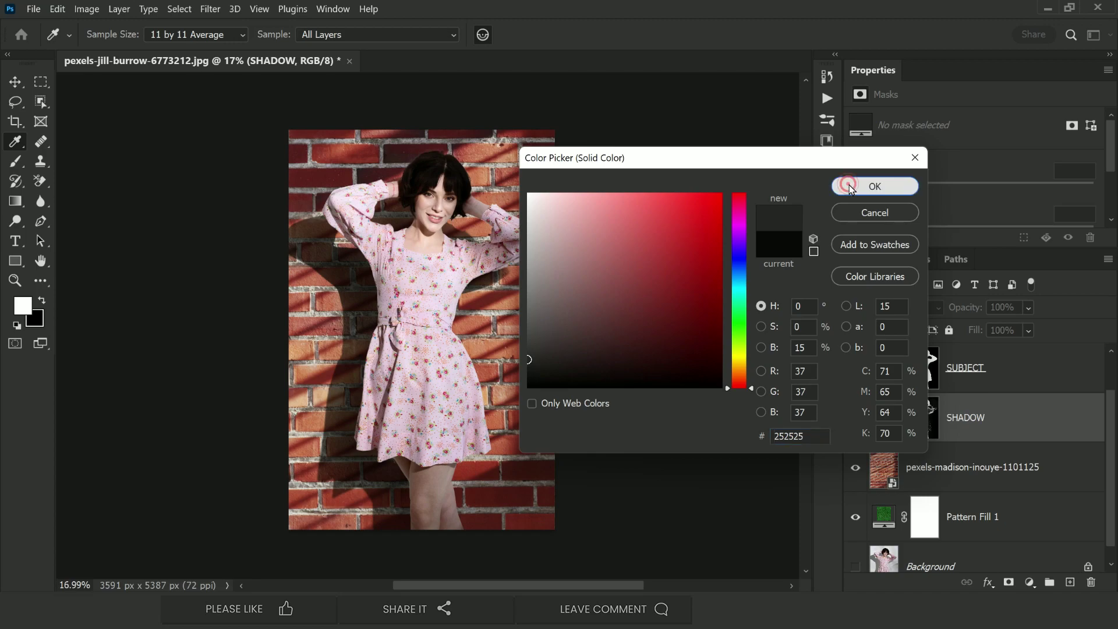